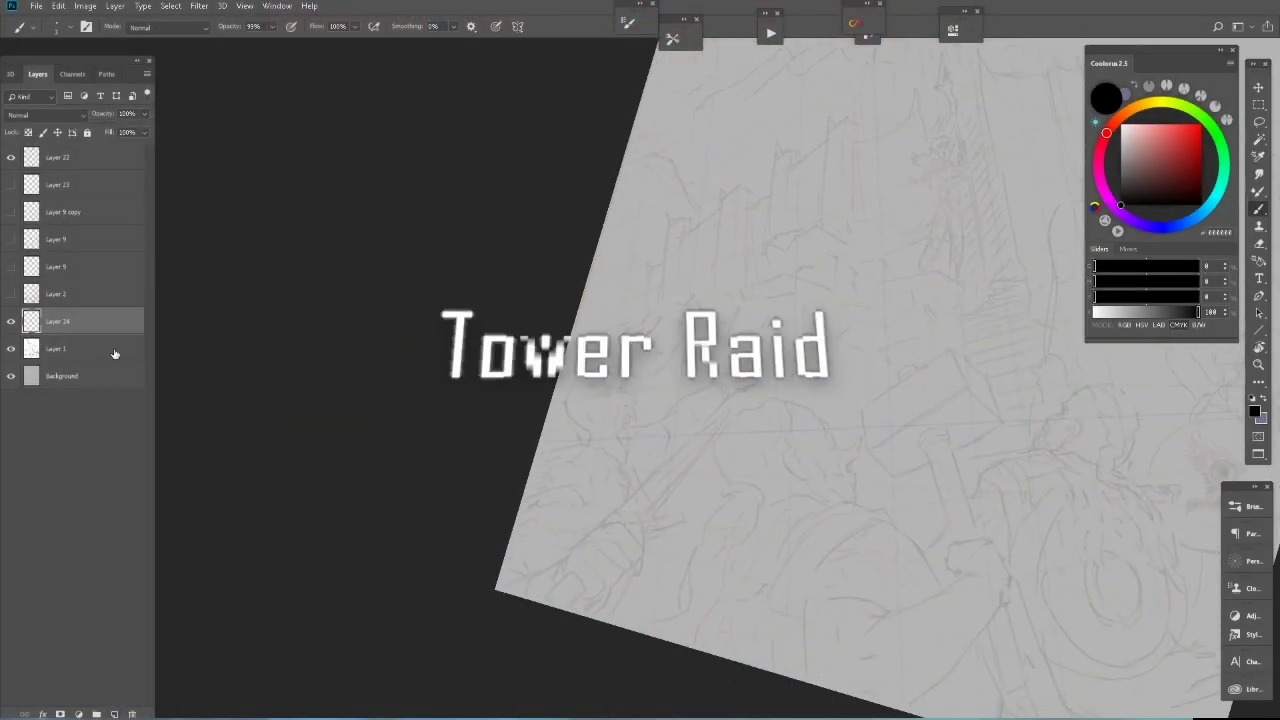
# - Sketch the sword warrior's head and raised pointing arm
pyautogui.moveTo(579, 331)
pyautogui.mouseDown()
pyautogui.moveTo(610, 341)
pyautogui.moveTo(607, 424)
pyautogui.mouseUp()
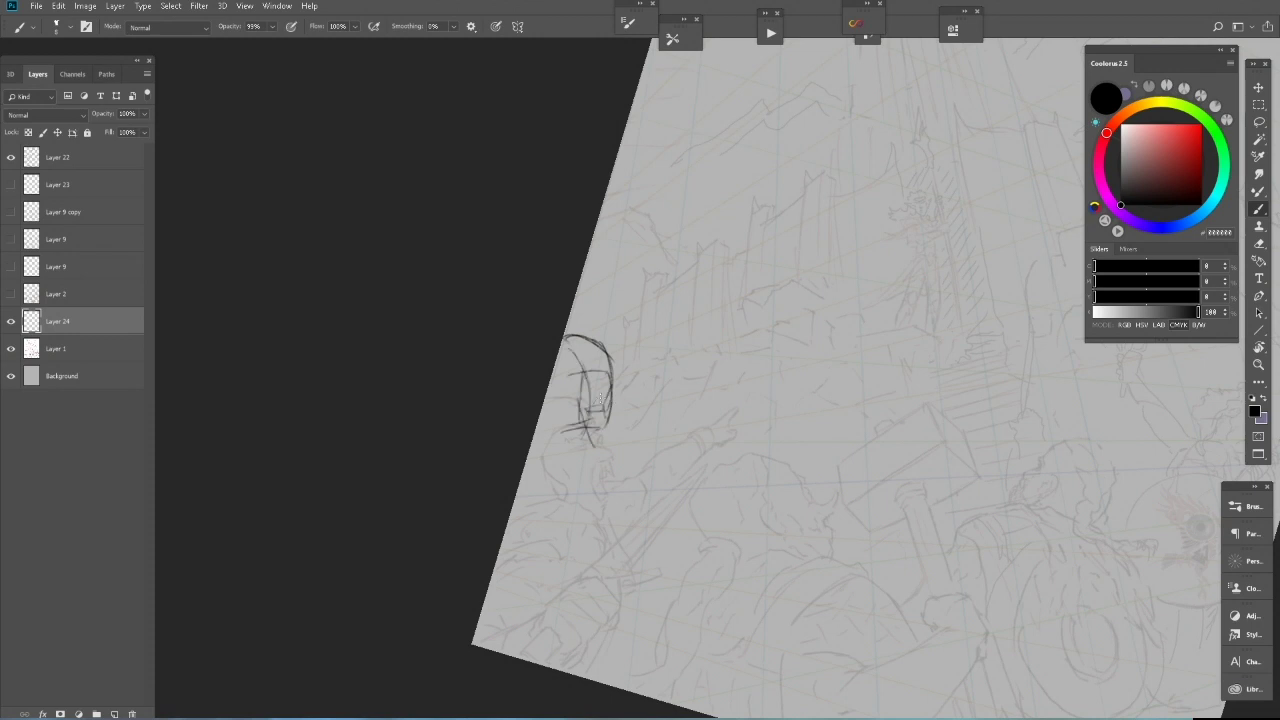
pyautogui.moveTo(678, 356); pyautogui.dragTo(594, 426)
pyautogui.moveTo(648, 430); pyautogui.dragTo(656, 466)
pyautogui.moveTo(728, 296)
pyautogui.mouseDown()
pyautogui.moveTo(690, 338)
pyautogui.moveTo(686, 400)
pyautogui.mouseUp()
pyautogui.moveTo(788, 233); pyautogui.dragTo(690, 318)
pyautogui.moveTo(752, 290); pyautogui.dragTo(694, 372)
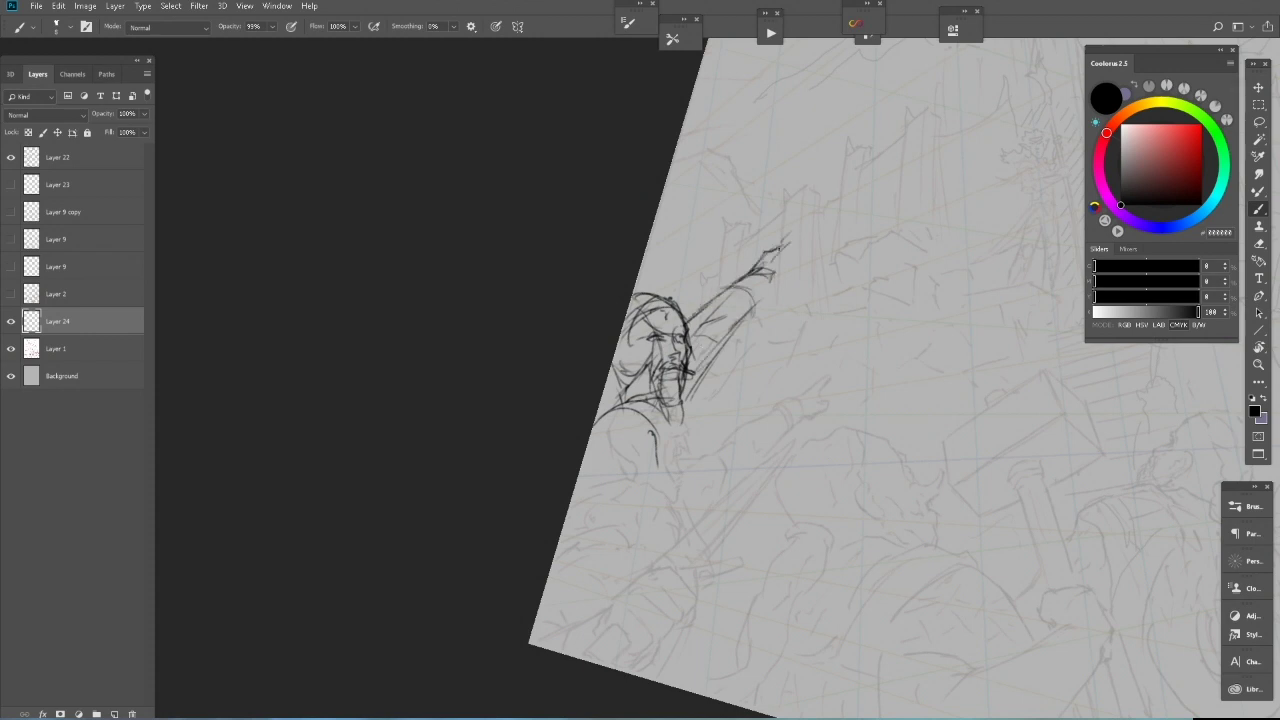
pyautogui.moveTo(760, 298); pyautogui.dragTo(702, 366)
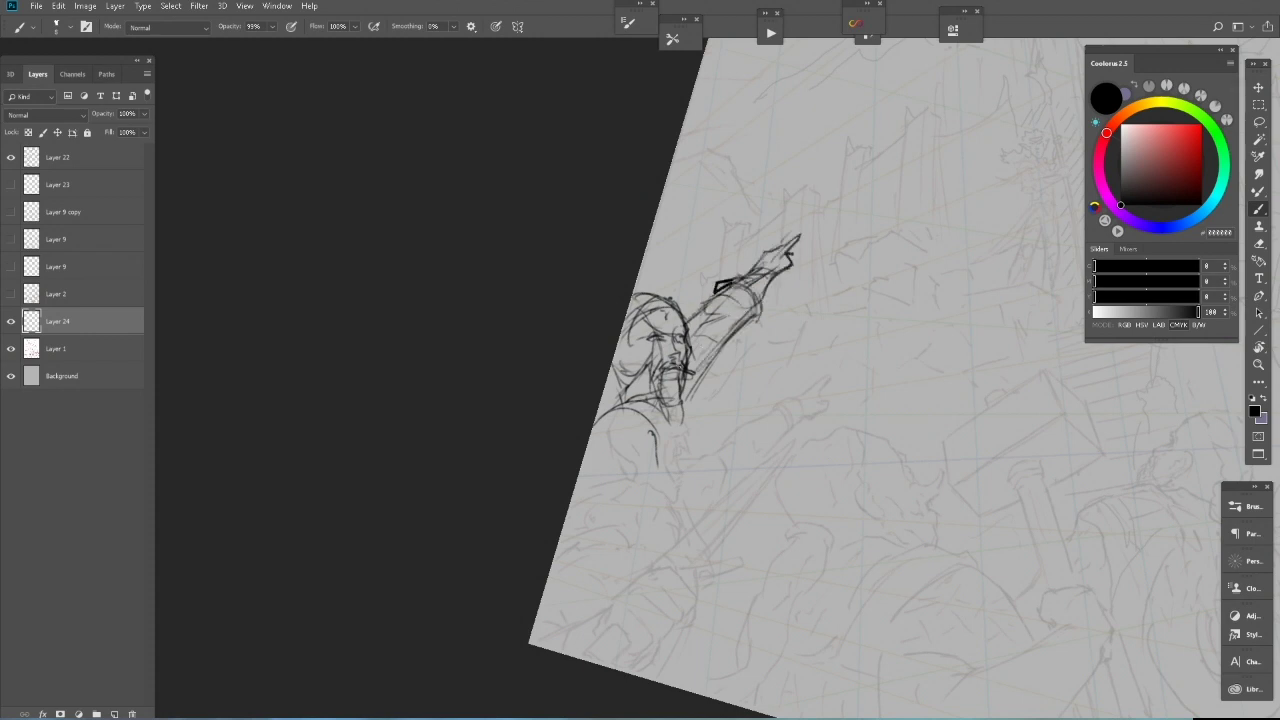
# - Sketch the sword warrior's shoulders, torso, hips and legs
pyautogui.moveTo(598, 404); pyautogui.dragTo(690, 420)
pyautogui.moveTo(688, 418); pyautogui.dragTo(642, 558)
pyautogui.moveTo(594, 412); pyautogui.dragTo(690, 476)
pyautogui.moveTo(704, 400); pyautogui.dragTo(684, 430)
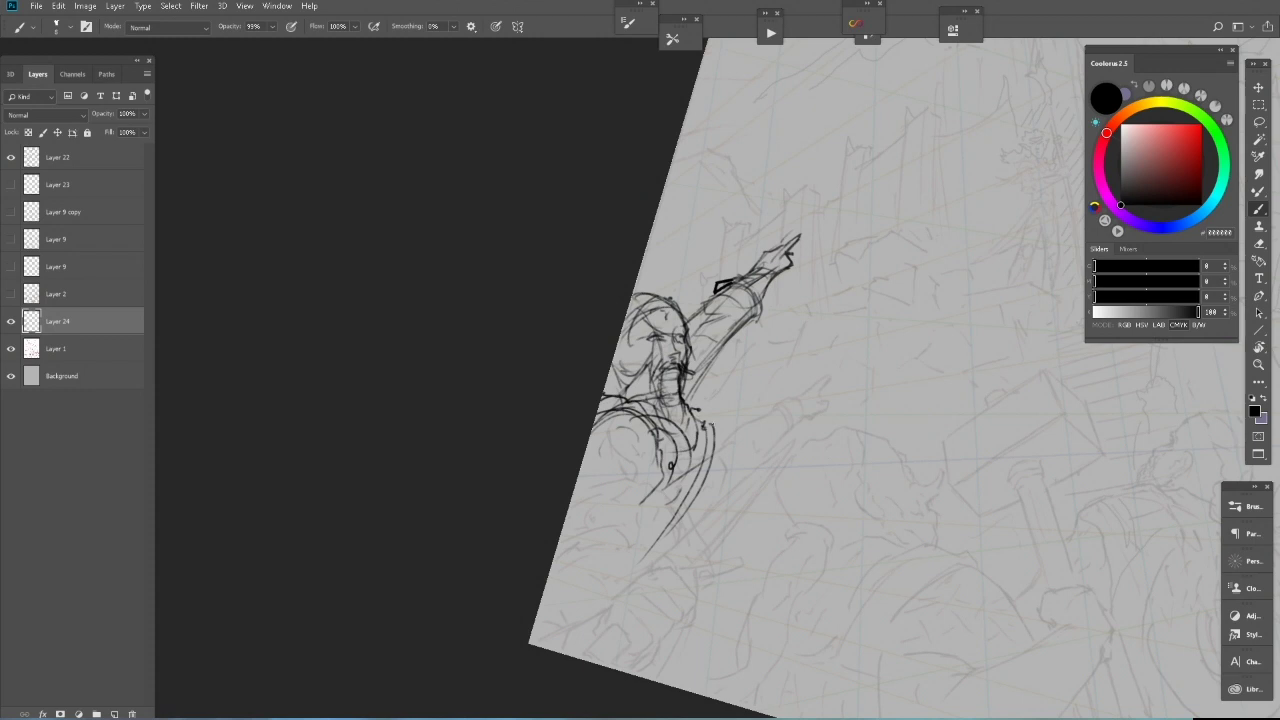
pyautogui.moveTo(574, 514)
pyautogui.mouseDown()
pyautogui.moveTo(662, 486)
pyautogui.moveTo(664, 552)
pyautogui.mouseUp()
pyautogui.moveTo(582, 550); pyautogui.dragTo(670, 560)
pyautogui.moveTo(736, 520); pyautogui.dragTo(660, 578)
pyautogui.moveTo(690, 494); pyautogui.dragTo(770, 514)
# - Draw the long sword blade and hilt and add strokes around the hips and legs
pyautogui.moveTo(842, 320); pyautogui.dragTo(736, 500)
pyautogui.moveTo(866, 290); pyautogui.dragTo(740, 512)
pyautogui.moveTo(678, 562); pyautogui.dragTo(610, 632)
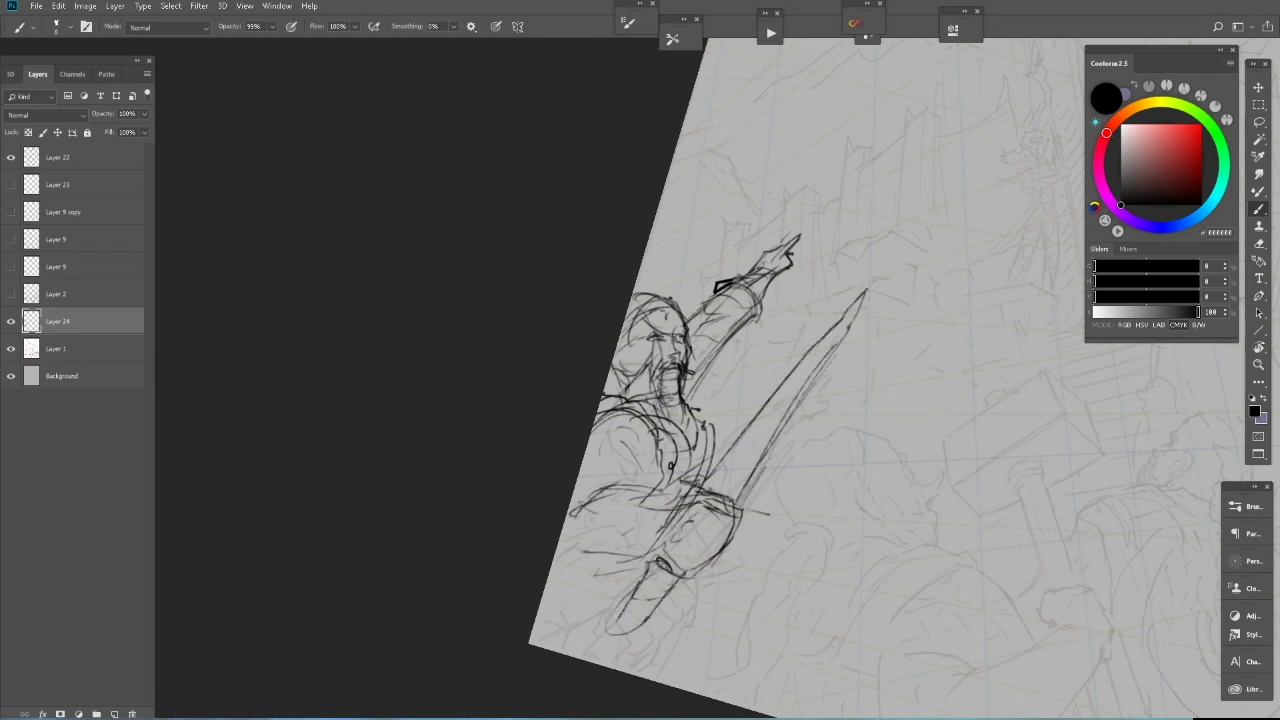
pyautogui.moveTo(698, 578)
pyautogui.mouseDown()
pyautogui.moveTo(660, 505)
pyautogui.moveTo(576, 485)
pyautogui.mouseUp()
pyautogui.moveTo(710, 512); pyautogui.dragTo(622, 655)
pyautogui.moveTo(550, 575); pyautogui.dragTo(594, 615)
pyautogui.moveTo(730, 560); pyautogui.dragTo(670, 650)
pyautogui.hotkey('ctrl', '+')
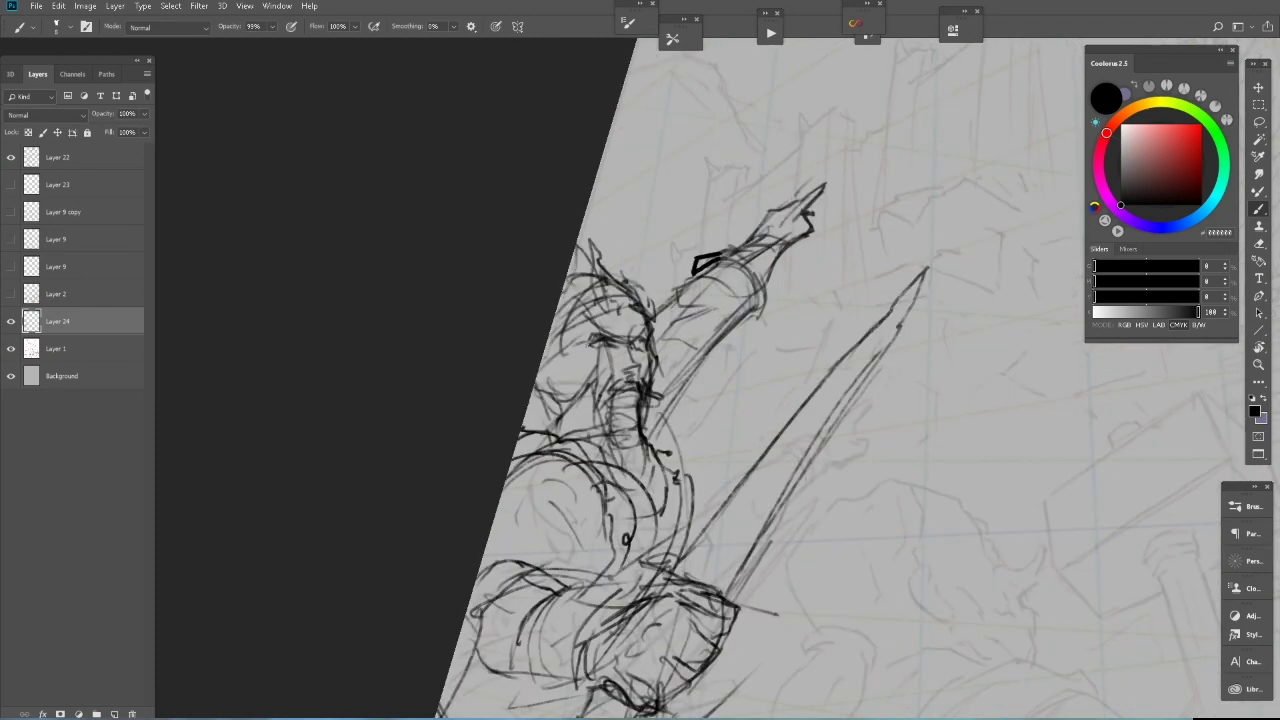
# - Sketch a second warrior's head, jaw, neck and shoulder at upper right
pyautogui.hotkey('ctrl', 'shift', 'alt', 'n')
pyautogui.moveTo(789, 394); pyautogui.dragTo(830, 325)
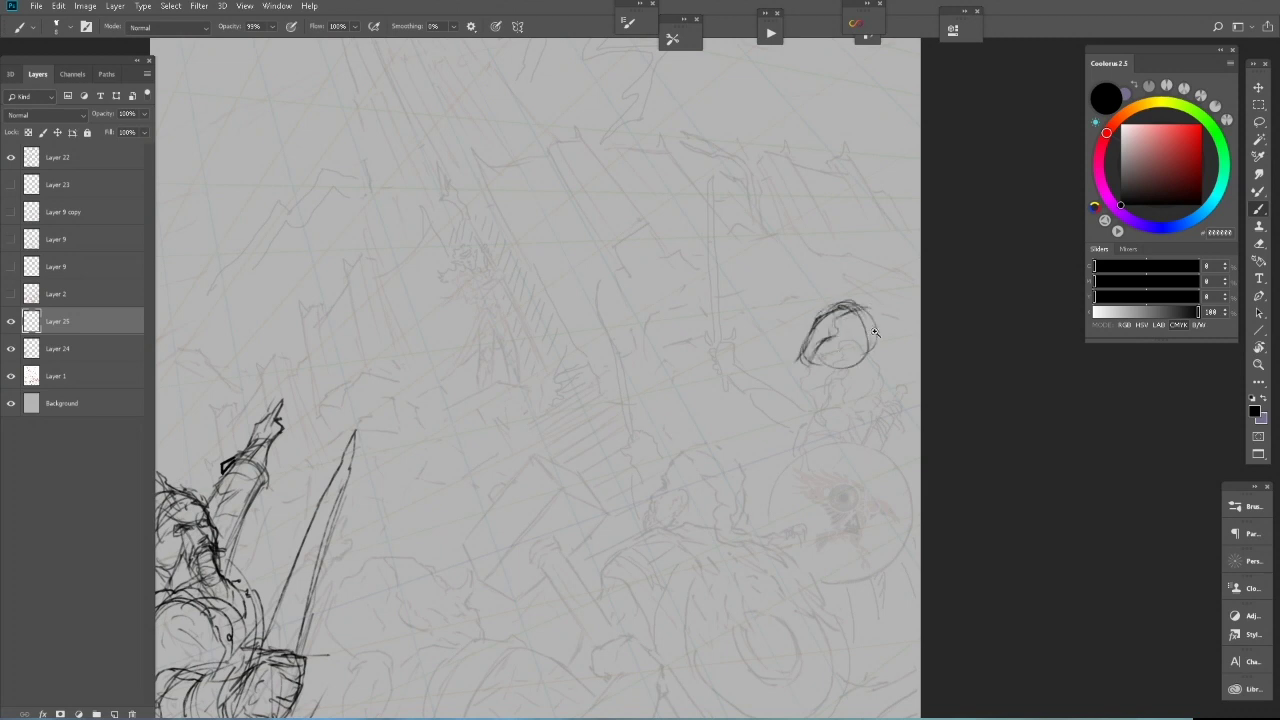
pyautogui.hotkey('ctrl', '+')
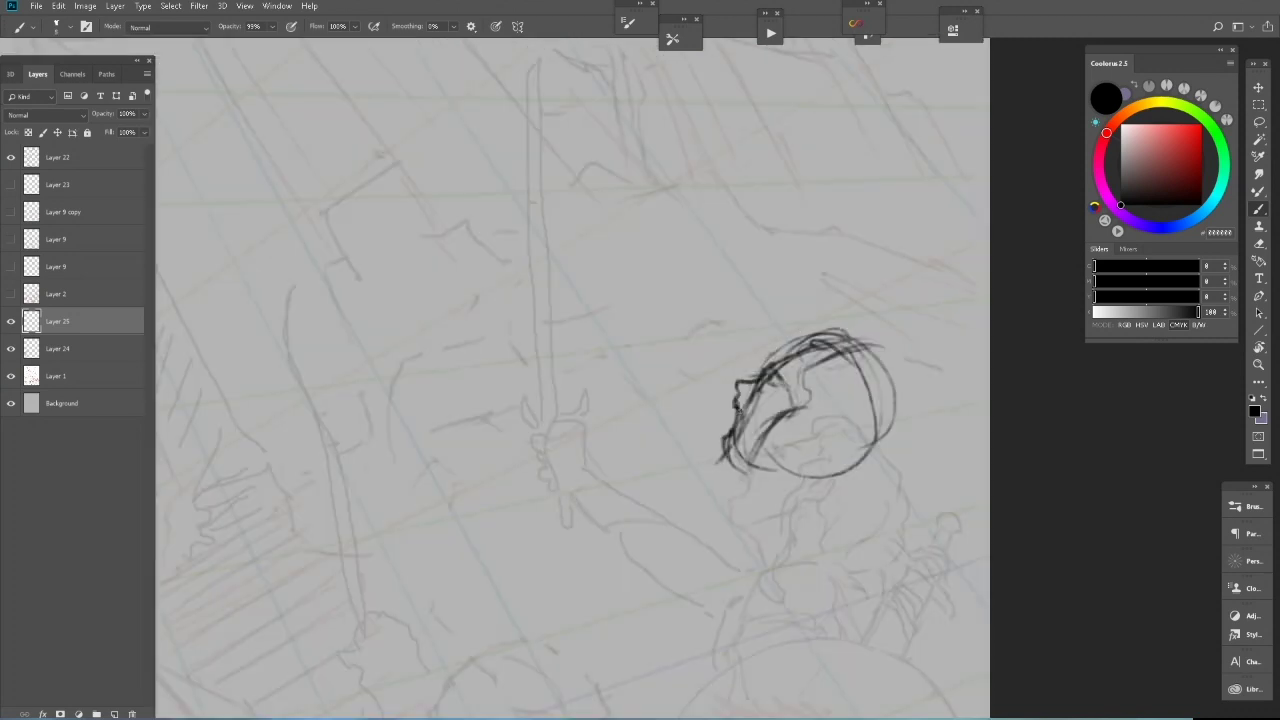
pyautogui.hotkey('ctrl', '-')
pyautogui.hotkey('ctrl', '-')
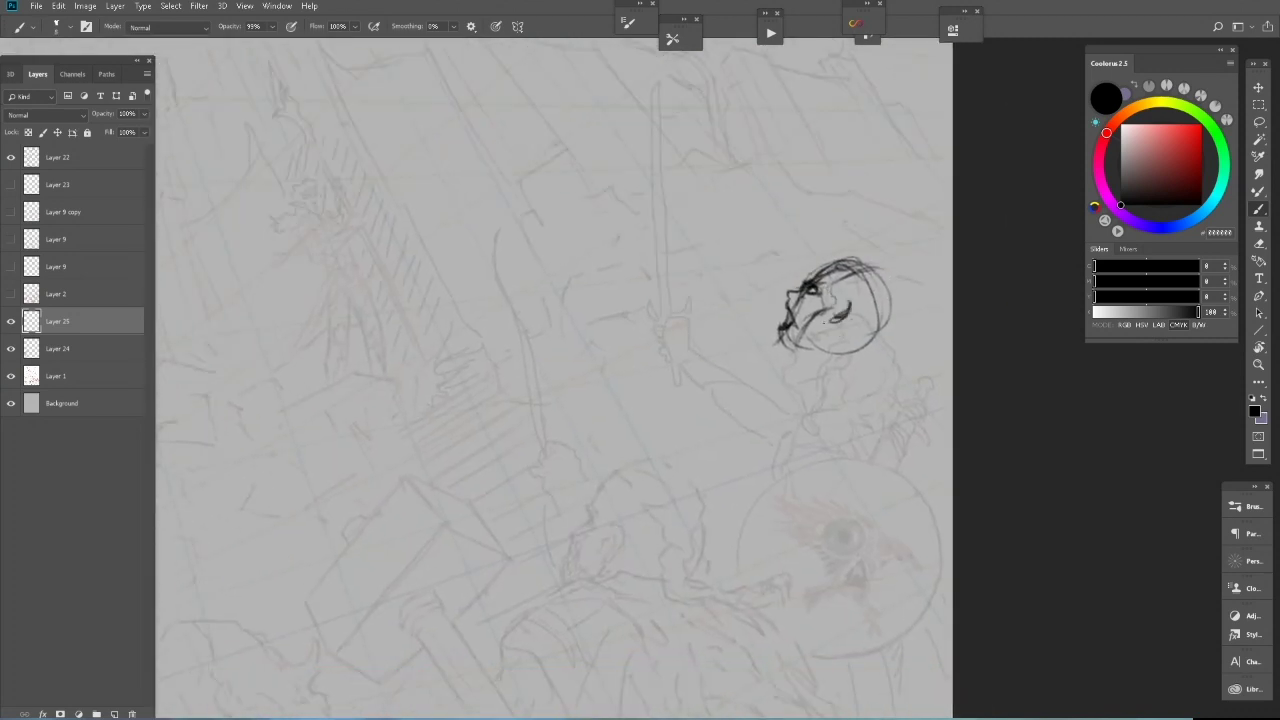
pyautogui.moveTo(824, 314); pyautogui.dragTo(838, 334)
pyautogui.moveTo(860, 310)
pyautogui.mouseDown()
pyautogui.moveTo(862, 372)
pyautogui.moveTo(896, 379)
pyautogui.mouseUp()
# - Draw long hair streaming to the right from the second warrior's head
pyautogui.moveTo(840, 265); pyautogui.dragTo(895, 282)
pyautogui.moveTo(865, 258); pyautogui.dragTo(930, 360)
pyautogui.moveTo(875, 295); pyautogui.dragTo(950, 395)
pyautogui.moveTo(872, 262); pyautogui.dragTo(950, 296)
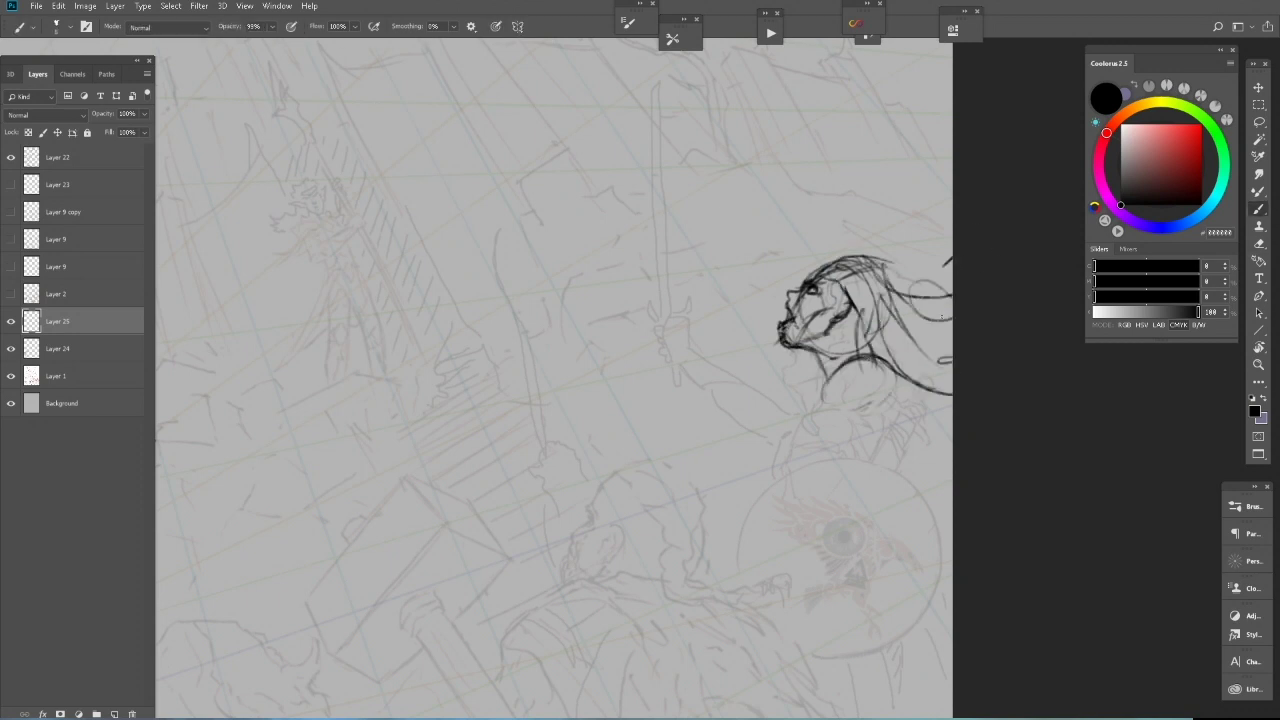
pyautogui.moveTo(885, 200); pyautogui.dragTo(950, 155)
pyautogui.hotkey('ctrl', '+')
# - Sketch the long-haired warrior's torso, lower body and hip
pyautogui.moveTo(830, 280); pyautogui.dragTo(850, 360)
pyautogui.moveTo(790, 290); pyautogui.dragTo(760, 390)
pyautogui.moveTo(840, 282); pyautogui.dragTo(860, 412)
pyautogui.moveTo(775, 352); pyautogui.dragTo(755, 475)
pyautogui.moveTo(828, 290)
pyautogui.mouseDown()
pyautogui.moveTo(855, 418)
pyautogui.moveTo(886, 484)
pyautogui.mouseUp()
pyautogui.moveTo(780, 425); pyautogui.dragTo(762, 505)
pyautogui.moveTo(800, 455); pyautogui.dragTo(695, 500)
pyautogui.moveTo(868, 500); pyautogui.dragTo(735, 556)
pyautogui.moveTo(905, 424); pyautogui.dragTo(870, 540)
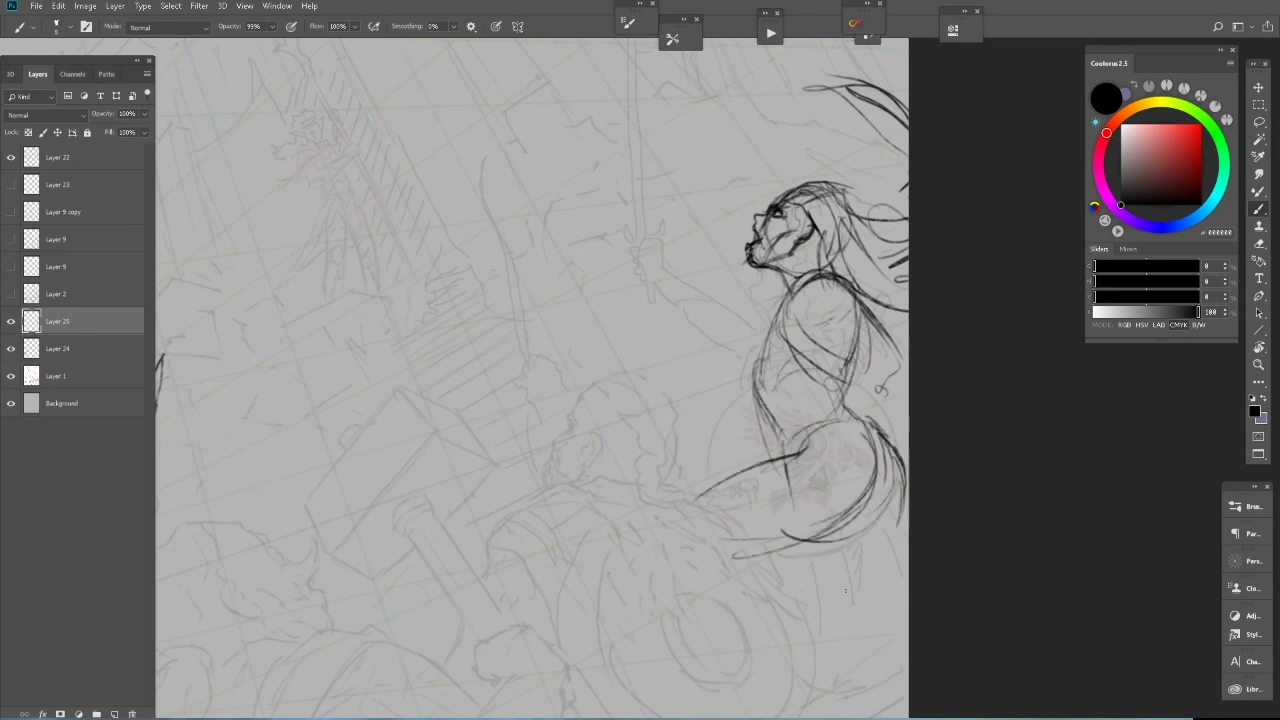
pyautogui.hotkey('ctrl', '-')
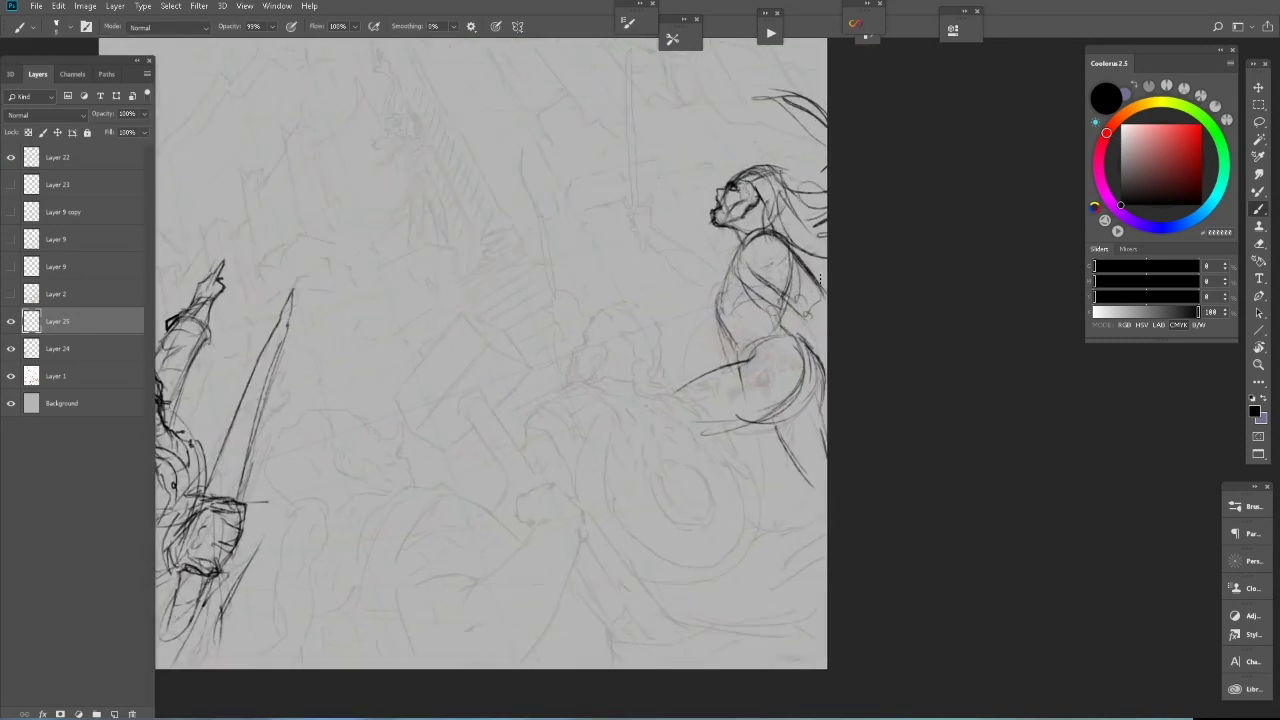
# - Sketch the central figure's leg
pyautogui.moveTo(643, 527); pyautogui.dragTo(648, 612)
pyautogui.moveTo(666, 570); pyautogui.dragTo(690, 592)
pyautogui.moveTo(742, 601); pyautogui.dragTo(724, 620)
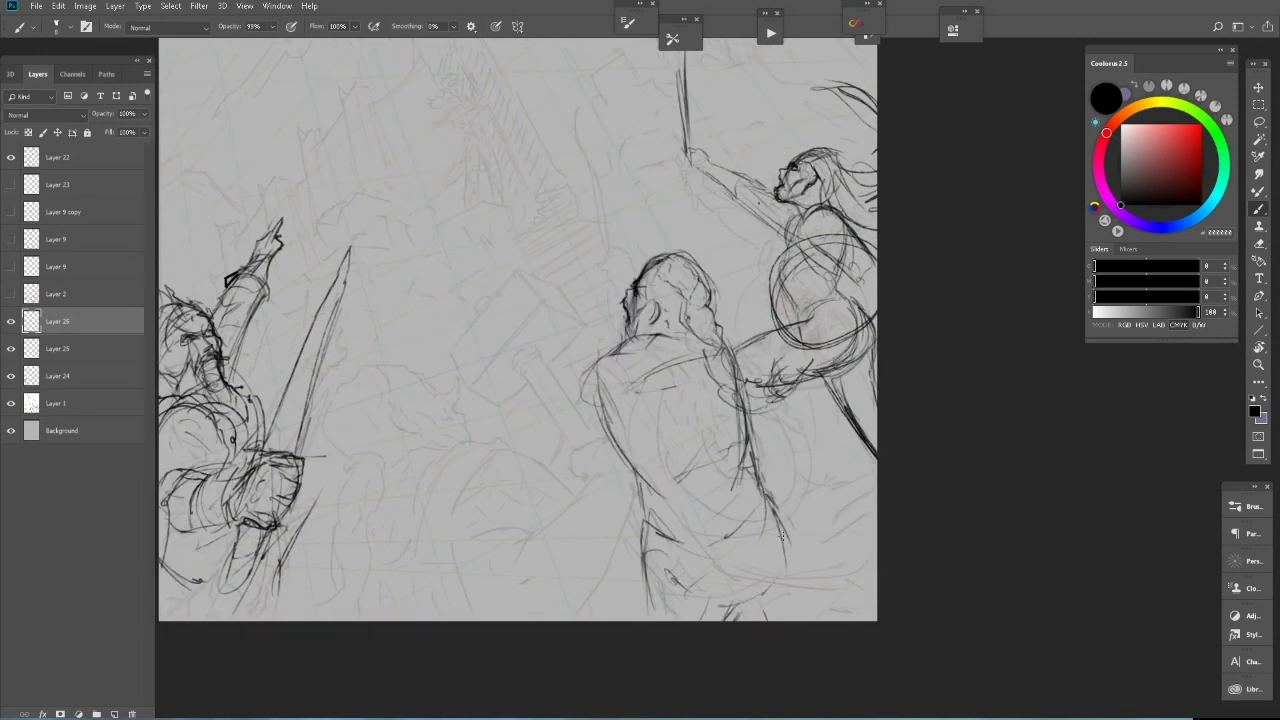
# - Erase the central figure's torso and legs
pyautogui.moveTo(598, 360); pyautogui.dragTo(606, 420)
pyautogui.moveTo(745, 350); pyautogui.dragTo(660, 600)
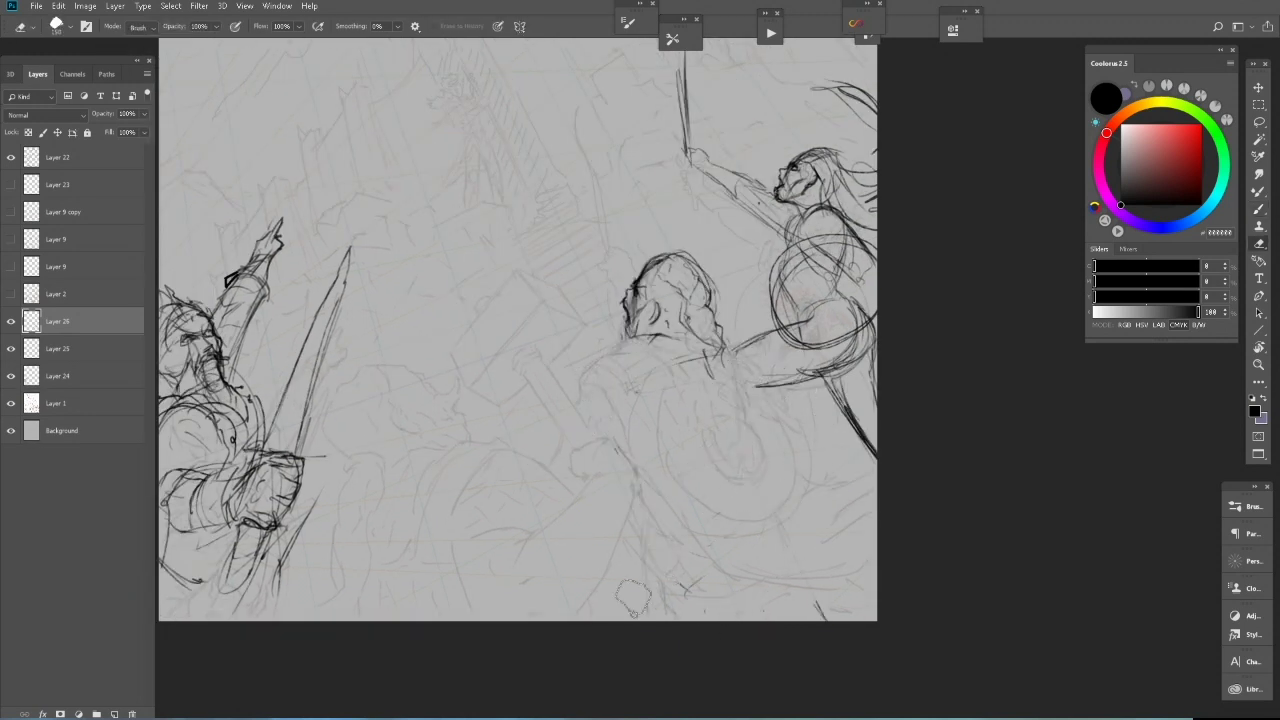
pyautogui.moveTo(770, 370); pyautogui.dragTo(790, 600)
# - Redraw the central figure's torso and legs on a new layer
pyautogui.click(96, 713)
pyautogui.moveTo(690, 320); pyautogui.dragTo(625, 395)
pyautogui.moveTo(598, 325); pyautogui.dragTo(640, 388)
pyautogui.moveTo(580, 300)
pyautogui.mouseDown()
pyautogui.moveTo(630, 345)
pyautogui.moveTo(626, 370)
pyautogui.mouseUp()
pyautogui.moveTo(592, 348); pyautogui.dragTo(655, 400)
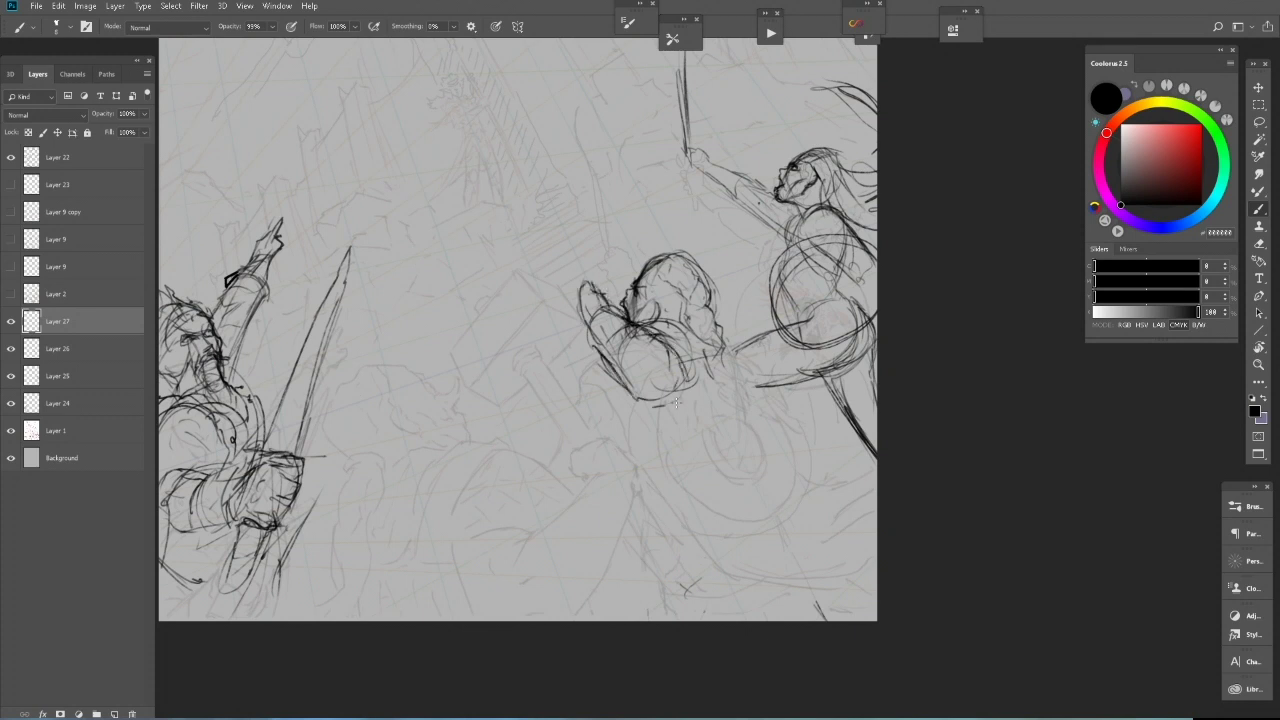
pyautogui.moveTo(697, 355); pyautogui.dragTo(628, 428)
pyautogui.moveTo(608, 336); pyautogui.dragTo(652, 502)
pyautogui.moveTo(733, 378); pyautogui.dragTo(735, 438)
pyautogui.moveTo(714, 430); pyautogui.dragTo(688, 496)
# - Flip the canvas horizontally and move the central figure into place with Free Transform
pyautogui.hotkey('ctrl', 'shift', 'h')
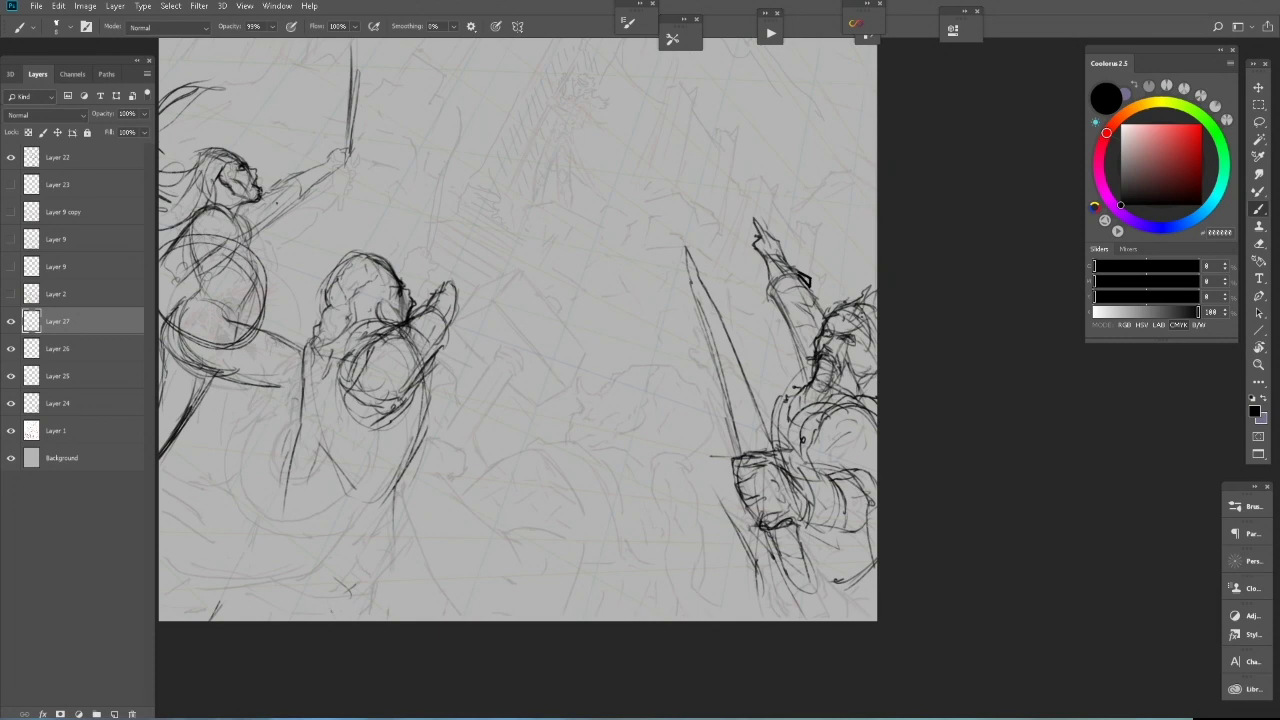
pyautogui.hotkey('ctrl', '+')
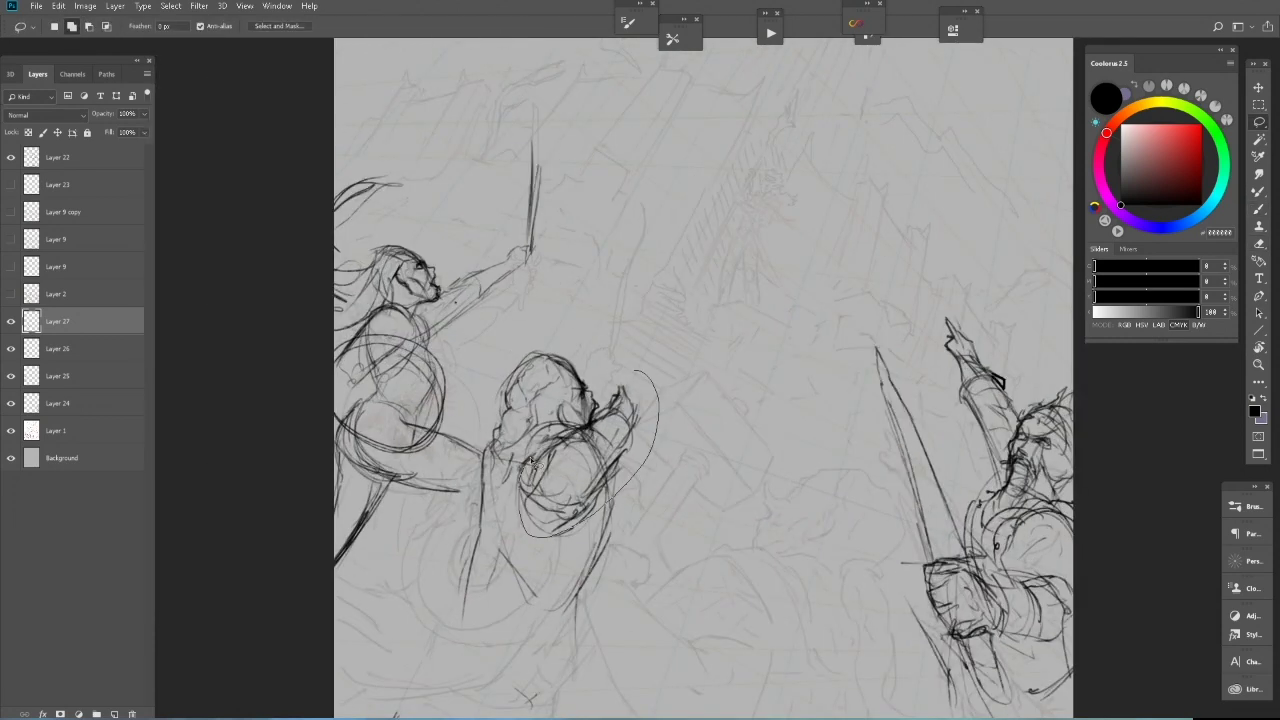
pyautogui.hotkey('ctrl', 't')
pyautogui.moveTo(565, 380); pyautogui.dragTo(634, 444)
pyautogui.press('Return')
# - Sketch over the central figure's head and raised arm
pyautogui.press('b')
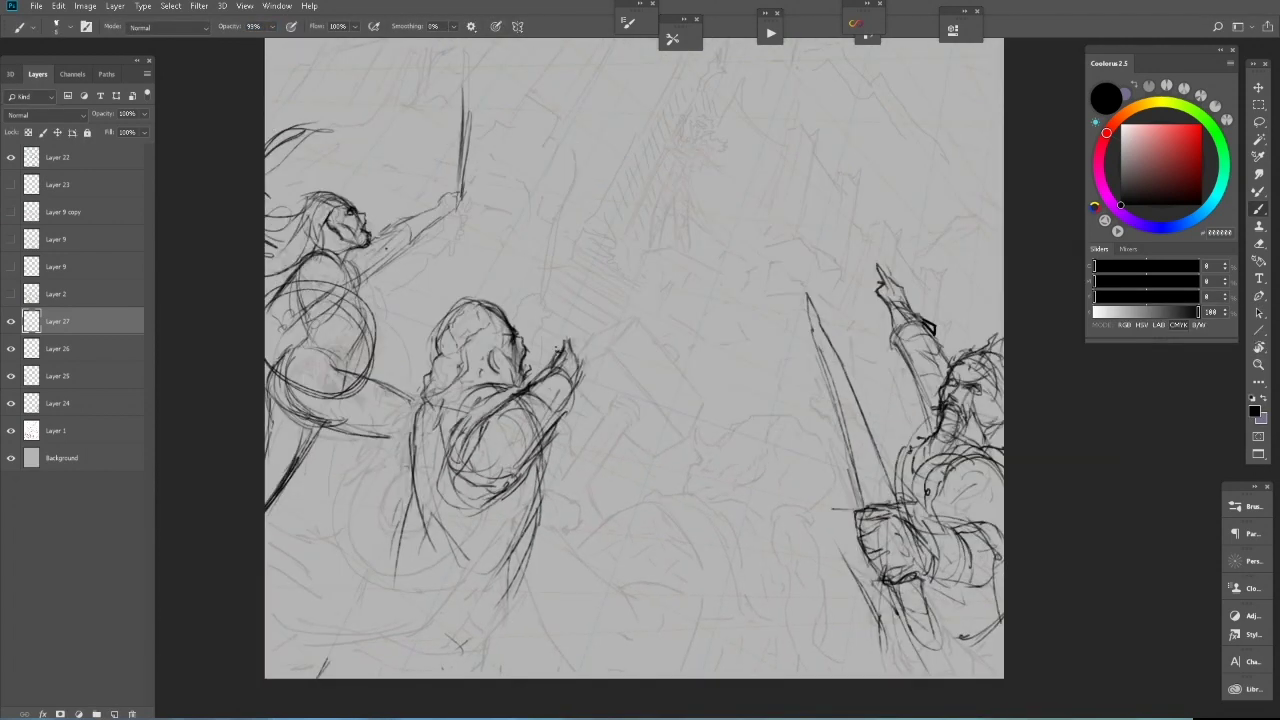
pyautogui.moveTo(494, 370); pyautogui.dragTo(428, 420)
pyautogui.moveTo(538, 400); pyautogui.dragTo(506, 550)
pyautogui.moveTo(430, 378); pyautogui.dragTo(520, 330)
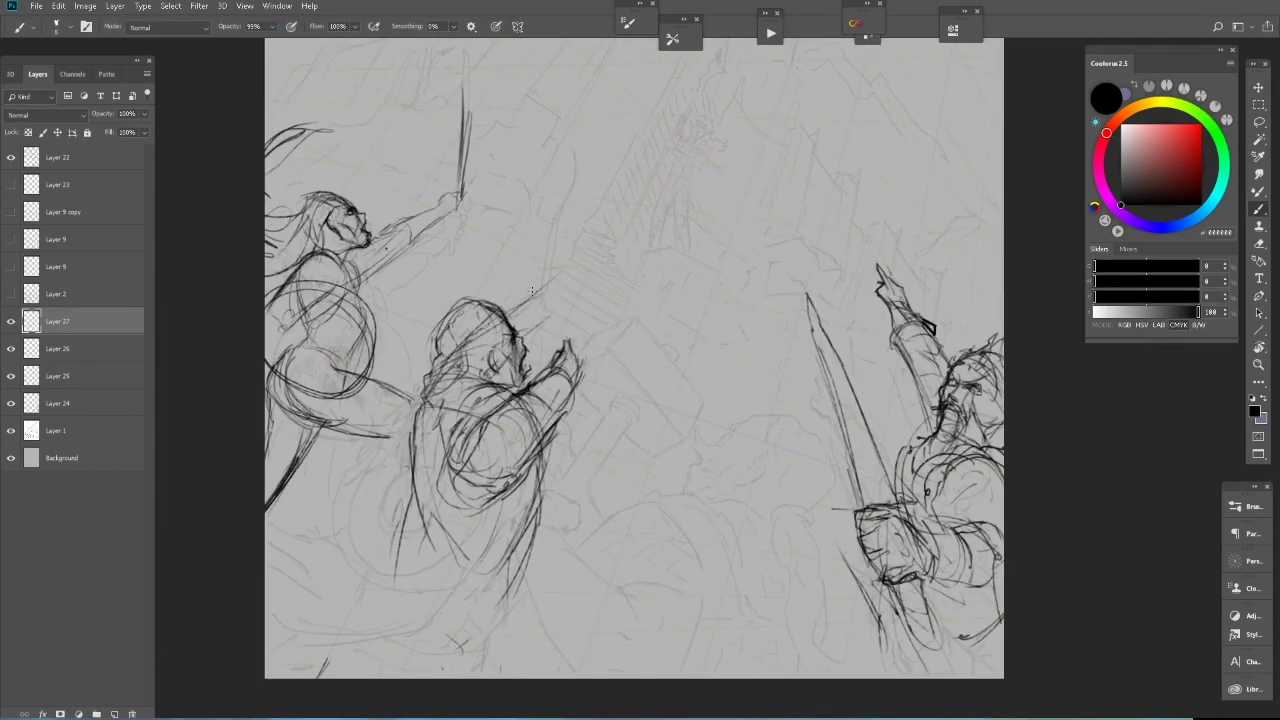
pyautogui.scroll(-1, 720, 426)
pyautogui.moveTo(600, 352)
pyautogui.mouseDown()
pyautogui.moveTo(618, 318)
pyautogui.moveTo(545, 475)
pyautogui.mouseUp()
# - Sketch the small distant figure's body on the tower
pyautogui.moveTo(835, 400); pyautogui.dragTo(800, 490)
pyautogui.scroll(-1, 937, 397)
pyautogui.scroll(2, 875, 277)
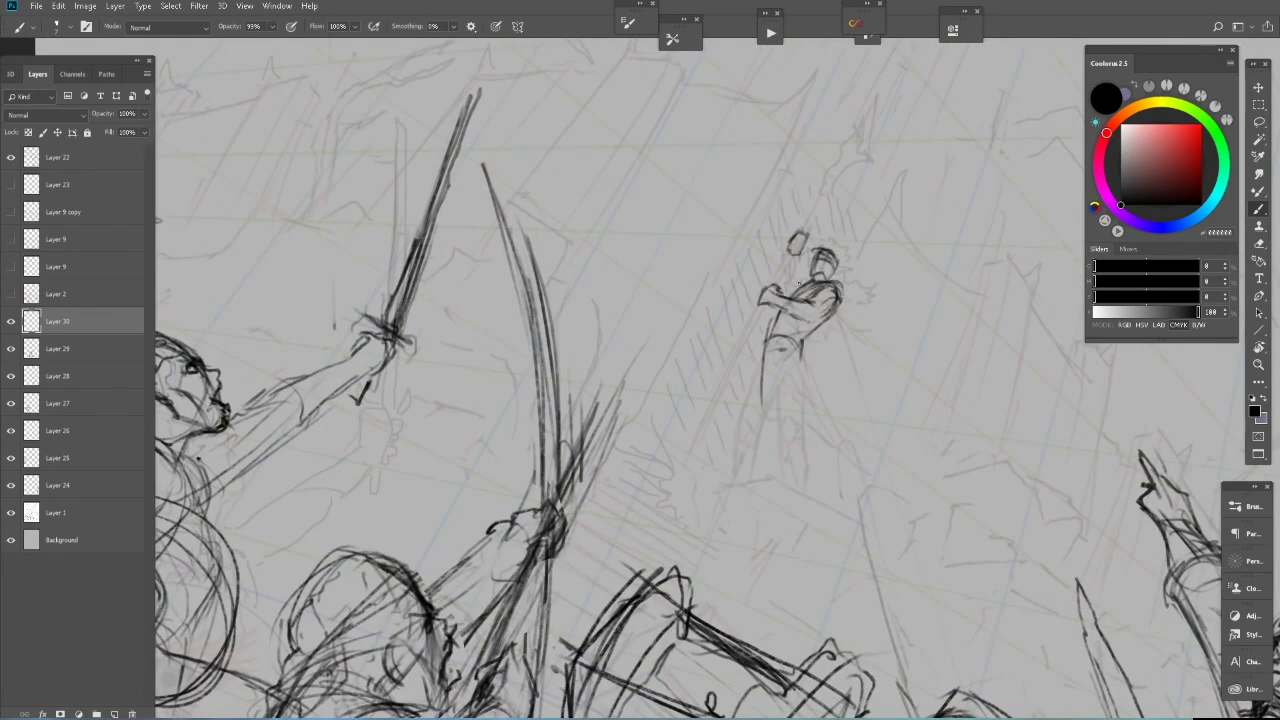
# - Give the small tower figure a raised sword and legs
pyautogui.scroll(-1, 840, 300)
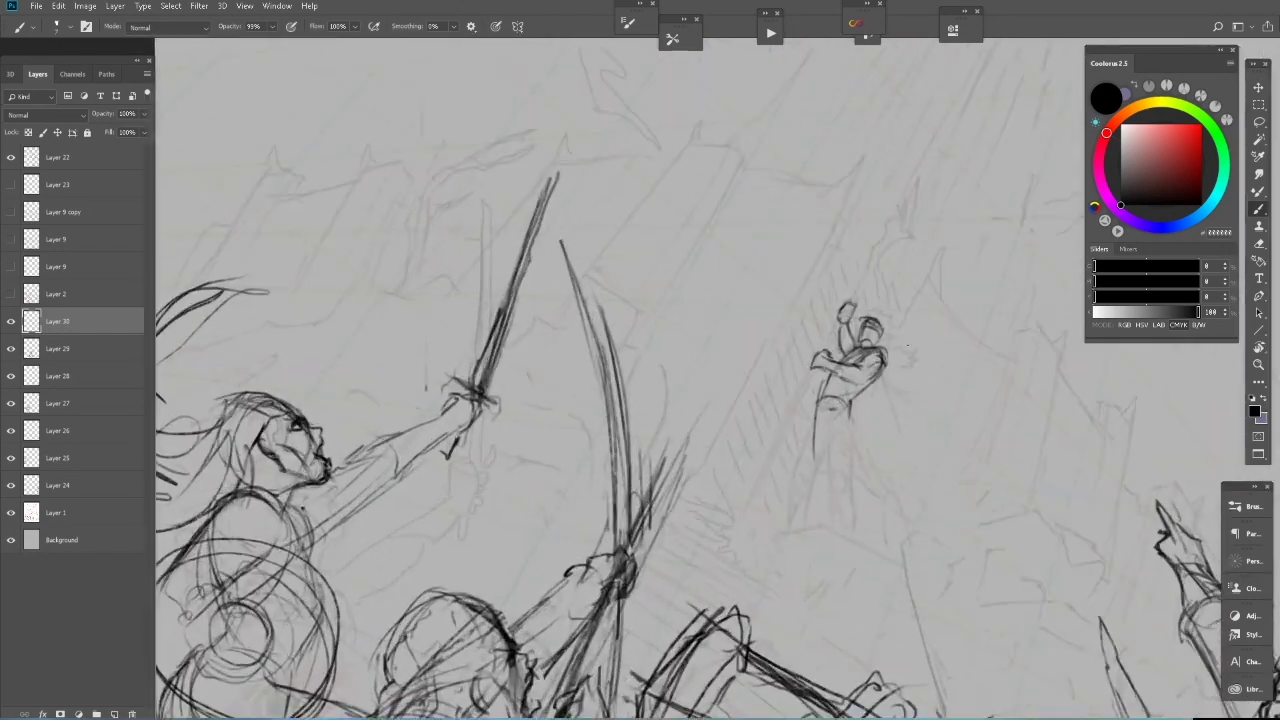
pyautogui.scroll(-1, 840, 295)
pyautogui.scroll(2, 836, 285)
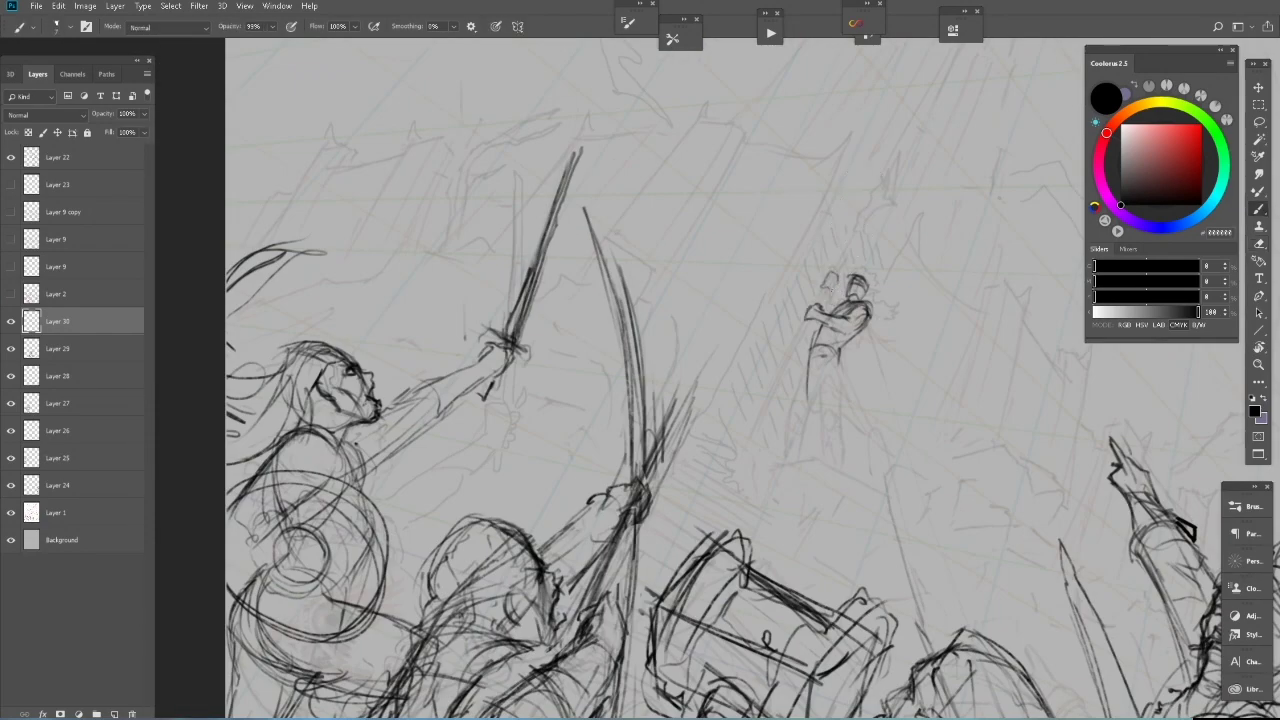
pyautogui.moveTo(836, 295); pyautogui.dragTo(882, 194)
pyautogui.scroll(-1, 850, 260)
pyautogui.moveTo(772, 356); pyautogui.dragTo(758, 460)
# - Refine the pointing warrior's linework, switching between Eraser and Brush
pyautogui.scroll(-1, 760, 455)
pyautogui.scroll(2, 760, 455)
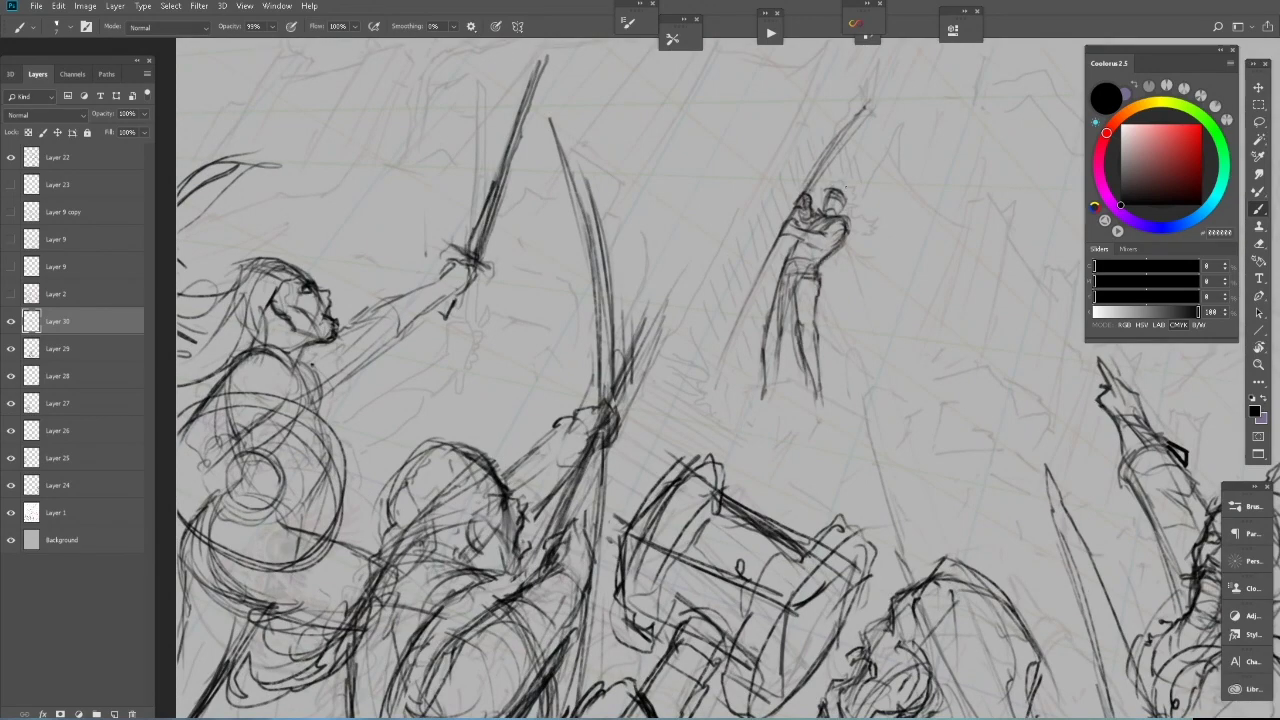
pyautogui.scroll(2, 853, 185)
pyautogui.scroll(-1, 818, 212)
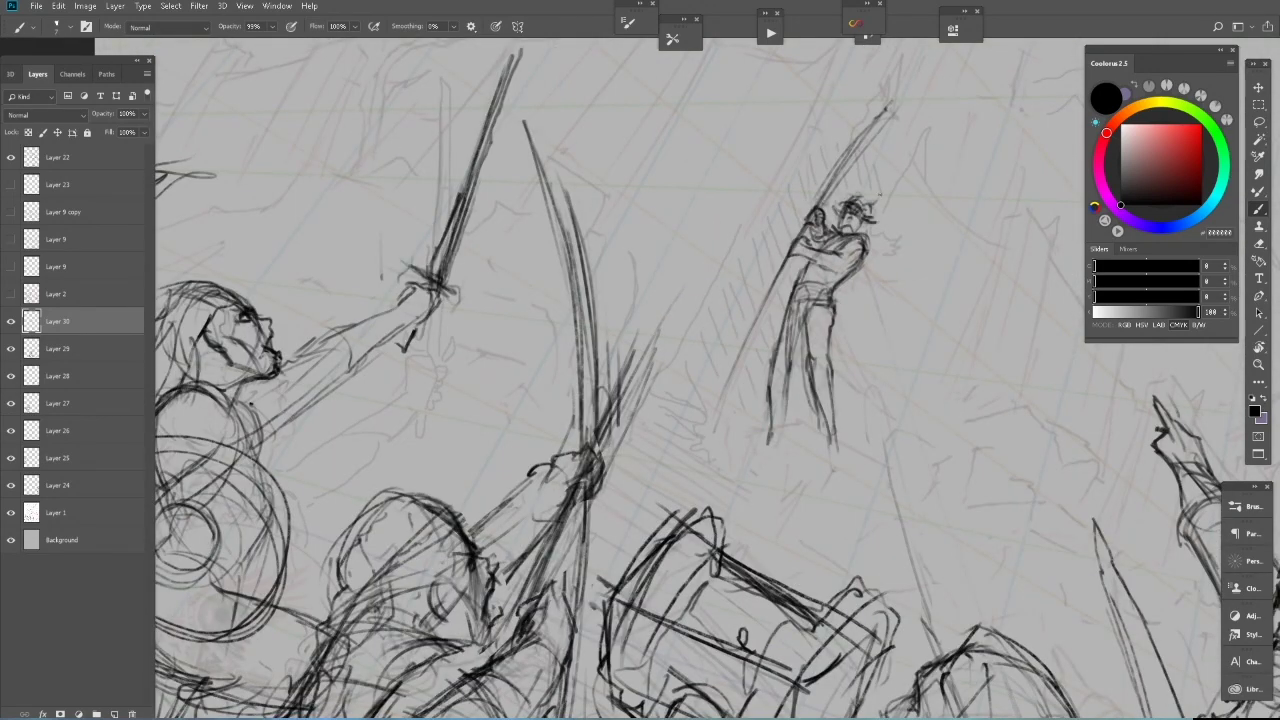
pyautogui.scroll(-1, 850, 210)
pyautogui.scroll(2, 820, 190)
pyautogui.press('e')
pyautogui.press('b')
pyautogui.scroll(-4, 860, 200)
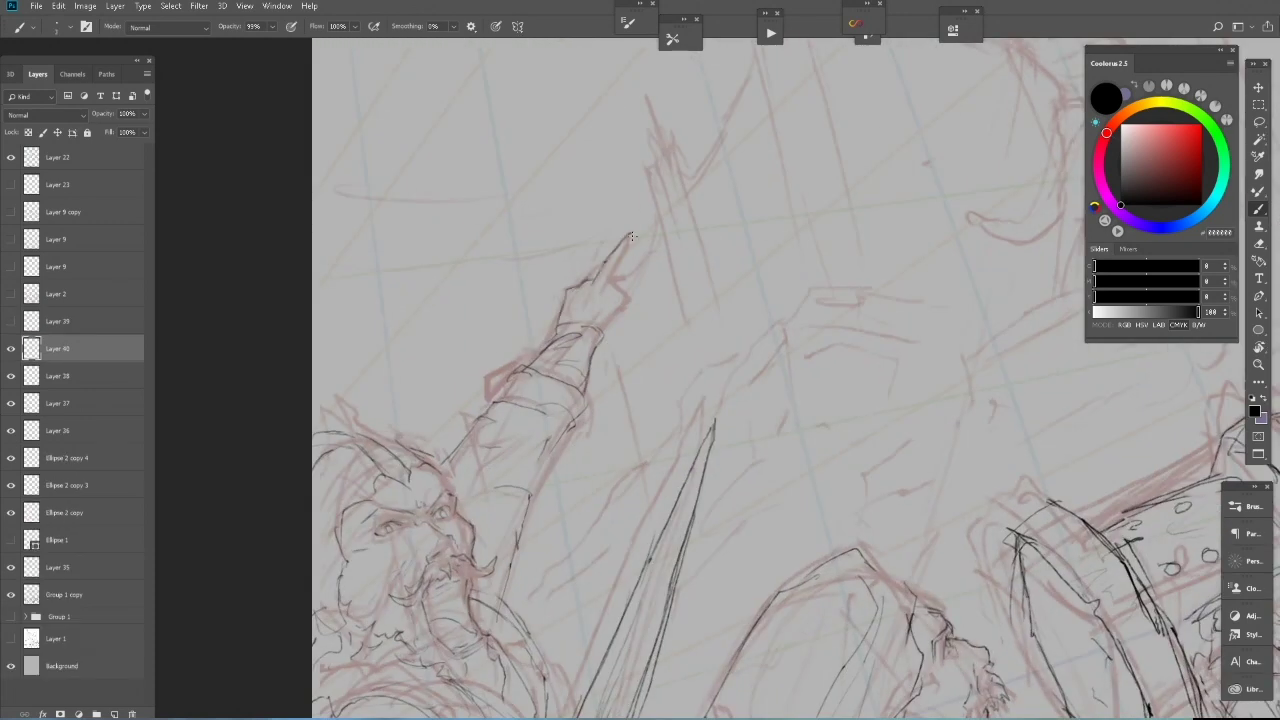
# - Fit the whole canvas in view and start painting grey over the central figure's face
pyautogui.scroll(-2, 683, 478)
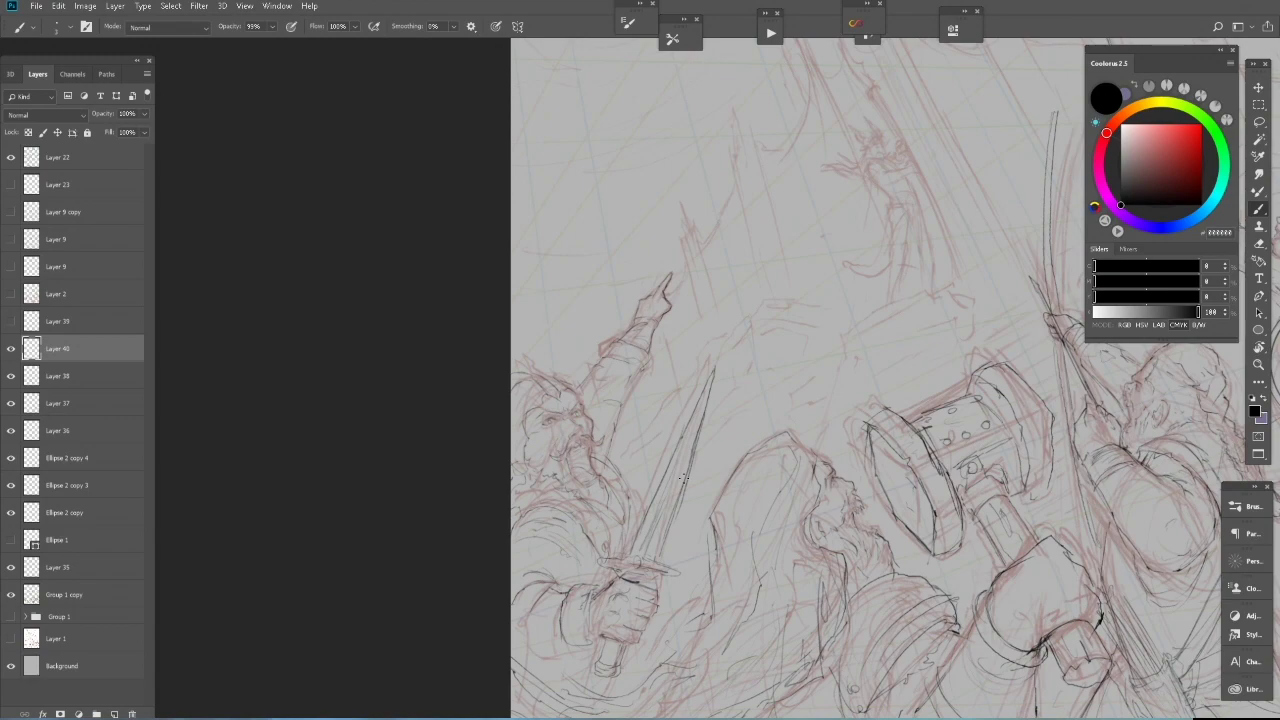
pyautogui.scroll(2, 650, 290)
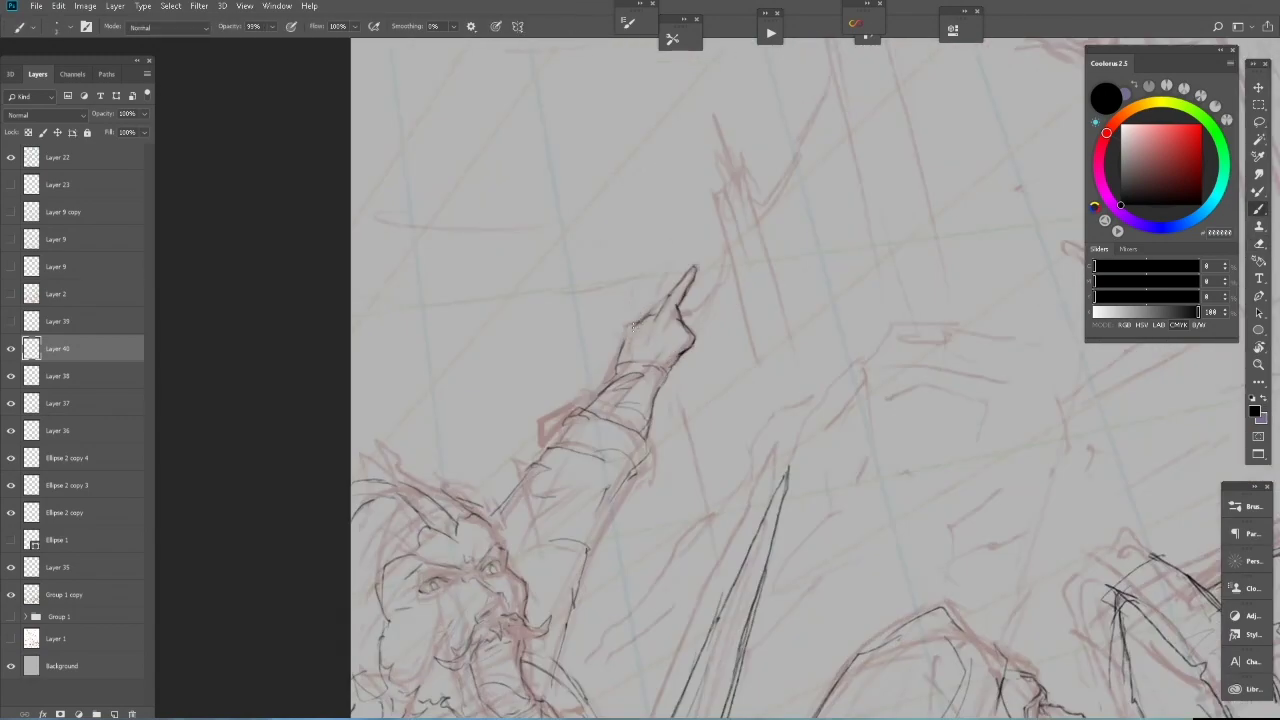
pyautogui.scroll(-5, 637, 320)
pyautogui.scroll(-2, 510, 607)
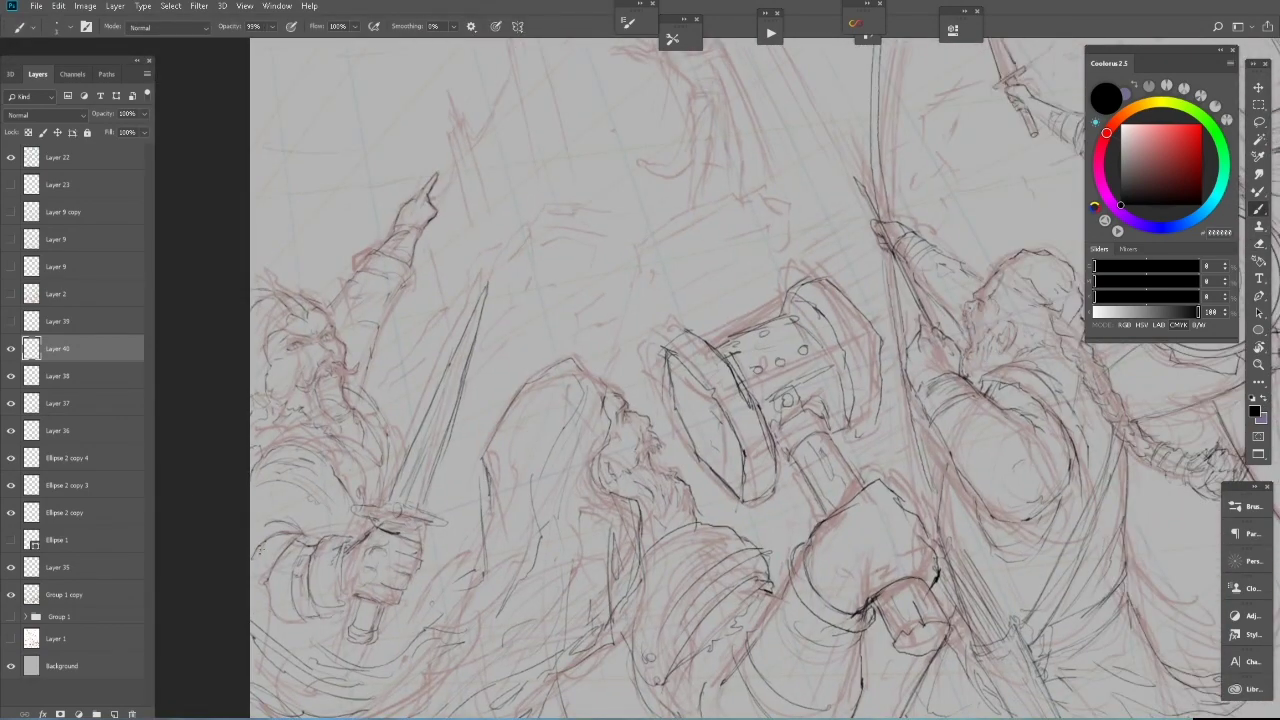
pyautogui.scroll(-3, 678, 555)
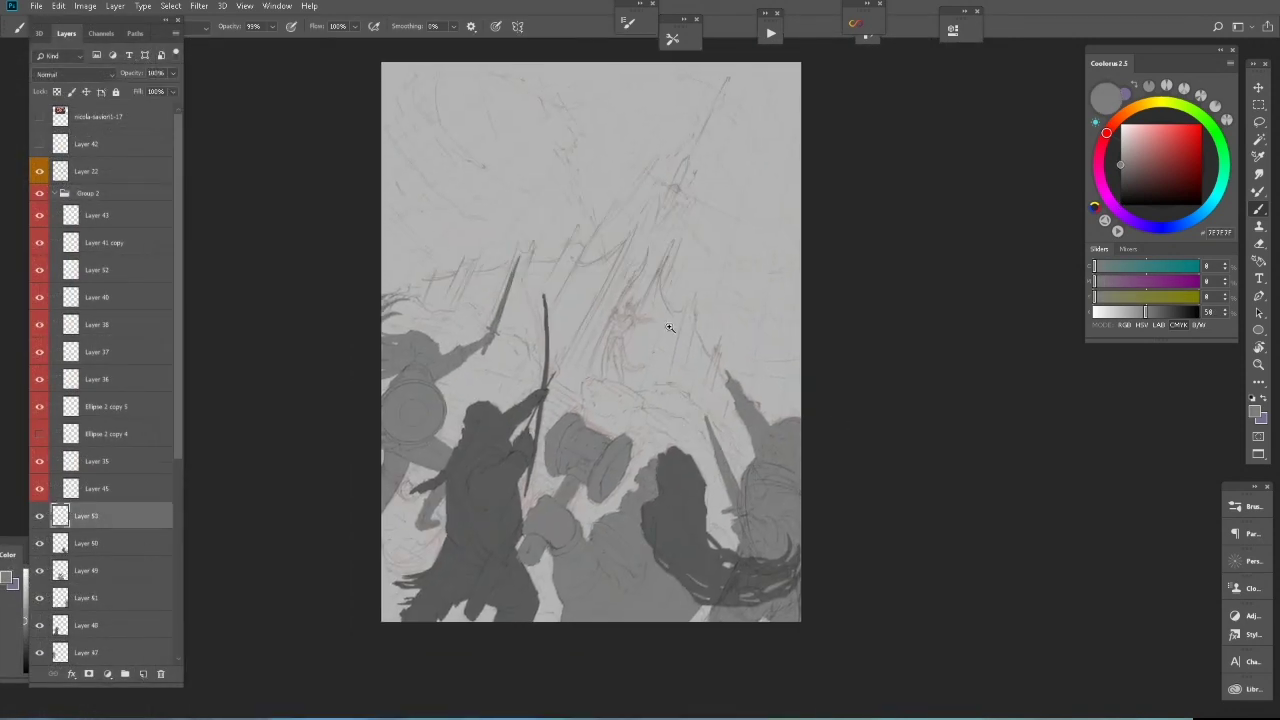
pyautogui.scroll(1, 670, 328)
pyautogui.scroll(1, 690, 325)
pyautogui.scroll(3, 700, 320)
pyautogui.moveTo(608, 378)
pyautogui.mouseDown()
pyautogui.moveTo(596, 465)
pyautogui.moveTo(650, 515)
pyautogui.mouseUp()
# - Fill the central figure's torso, arm, hand and lower body with grey
pyautogui.moveTo(620, 470); pyautogui.dragTo(568, 540)
pyautogui.moveTo(575, 395); pyautogui.dragTo(475, 605)
pyautogui.moveTo(495, 495); pyautogui.dragTo(470, 620)
pyautogui.moveTo(480, 375); pyautogui.dragTo(488, 488)
pyautogui.moveTo(700, 450); pyautogui.dragTo(690, 555)
pyautogui.moveTo(650, 410); pyautogui.dragTo(640, 530)
pyautogui.moveTo(660, 475)
pyautogui.mouseDown()
pyautogui.moveTo(640, 575)
pyautogui.moveTo(690, 650)
pyautogui.mouseUp()
pyautogui.moveTo(680, 600); pyautogui.dragTo(705, 705)
# - Darken the left side of the figure's lower body
pyautogui.moveTo(720, 540); pyautogui.dragTo(760, 630)
pyautogui.moveTo(823, 458); pyautogui.dragTo(878, 508)
pyautogui.moveTo(715, 548); pyautogui.dragTo(706, 580)
pyautogui.moveTo(700, 560)
pyautogui.mouseDown()
pyautogui.moveTo(728, 511)
pyautogui.moveTo(695, 615)
pyautogui.mouseUp()
pyautogui.scroll(-3, 700, 550)
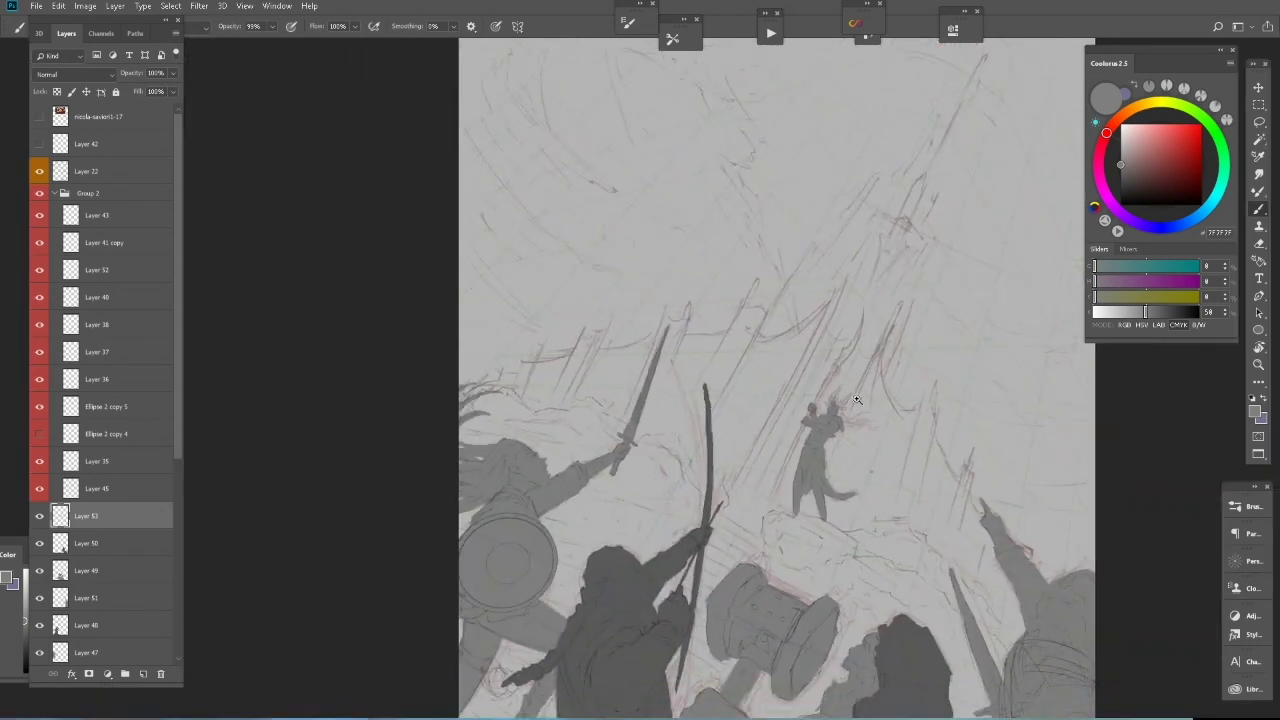
pyautogui.scroll(4, 820, 420)
# - Paint a sword beside the figure with its blade tip extending up and right
pyautogui.moveTo(812, 352); pyautogui.dragTo(740, 505)
pyautogui.scroll(-2, 754, 478)
pyautogui.scroll(-3, 780, 440)
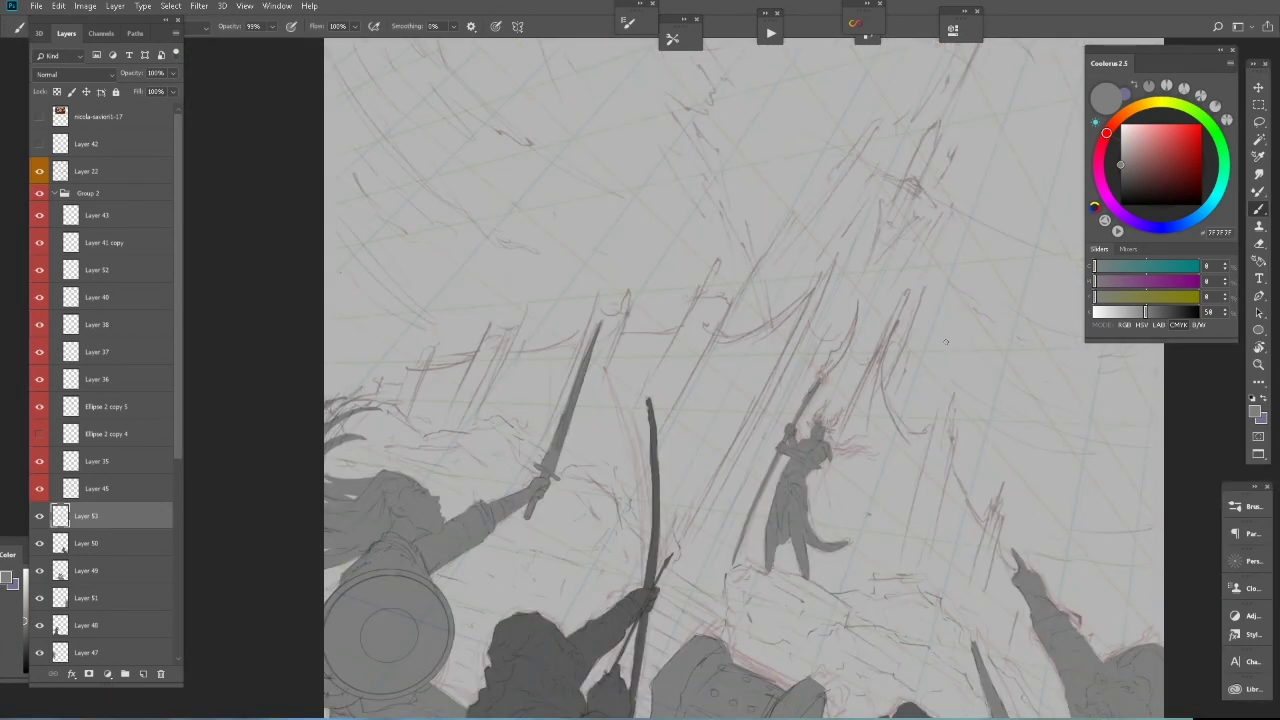
pyautogui.scroll(4, 788, 435)
pyautogui.moveTo(812, 402); pyautogui.dragTo(858, 350)
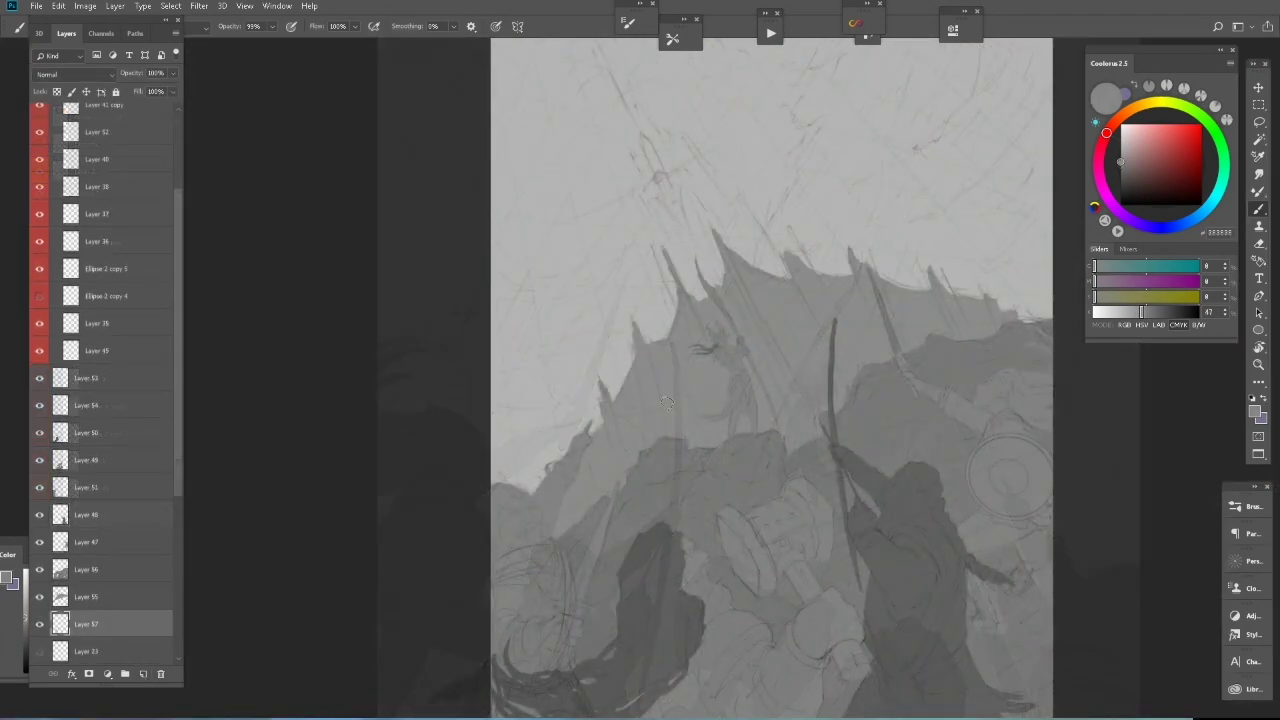
# - Paint dark jagged spikes near the spire's top peak and zoom out to view the painting
pyautogui.moveTo(700, 285)
pyautogui.mouseDown()
pyautogui.moveTo(662, 192)
pyautogui.moveTo(670, 310)
pyautogui.mouseUp()
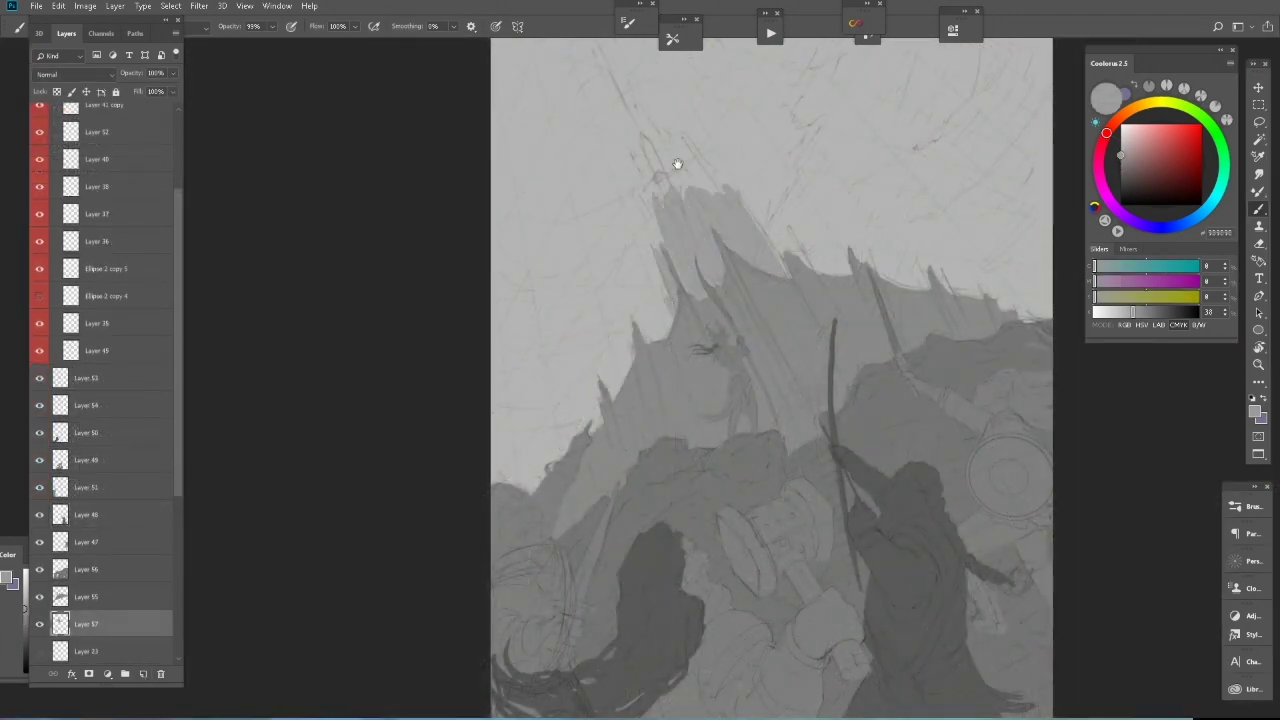
pyautogui.moveTo(685, 160); pyautogui.dragTo(713, 265)
pyautogui.hotkey('ctrl', '-')
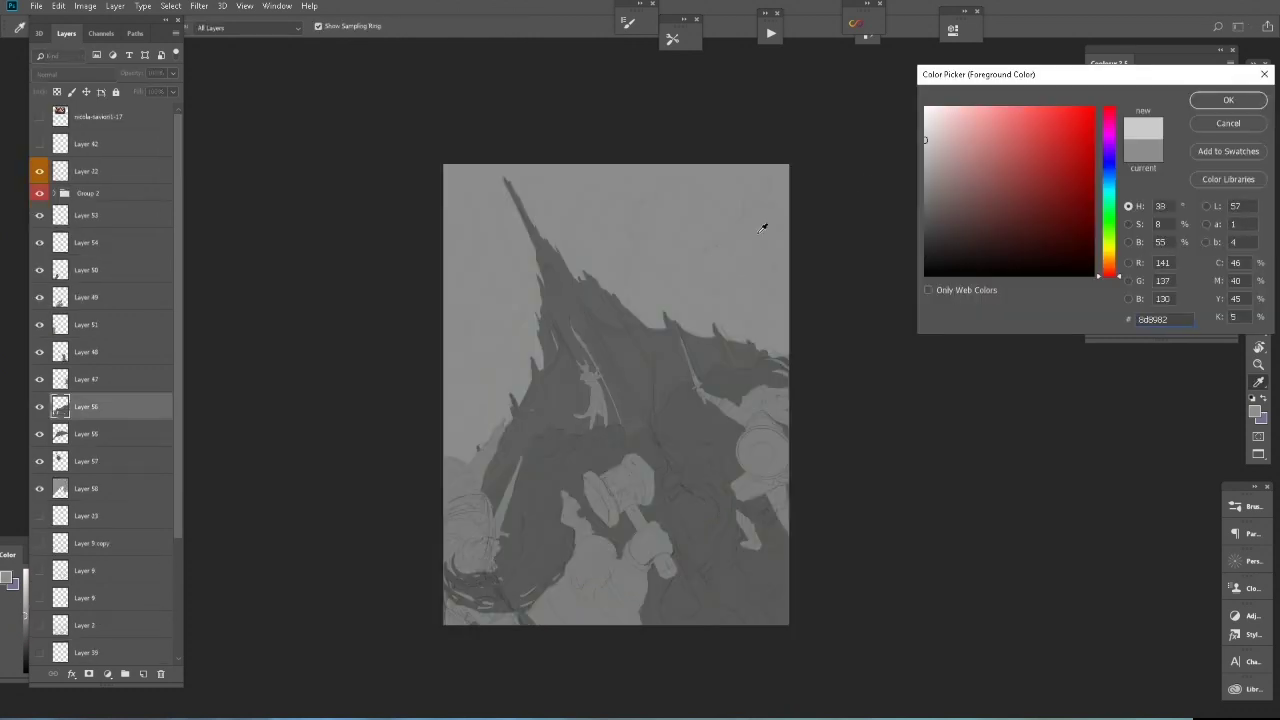
# - Paint first broad light-grey lightning strokes in the sky, then undo them
pyautogui.press('Return')
pyautogui.moveTo(645, 190); pyautogui.dragTo(598, 328)
pyautogui.press('b')
pyautogui.moveTo(705, 172); pyautogui.dragTo(600, 245)
pyautogui.moveTo(645, 195); pyautogui.dragTo(605, 320)
pyautogui.keyDown('ctrl'); pyautogui.click(60, 406); pyautogui.keyUp('ctrl')
pyautogui.hotkey('ctrl', 'z')
pyautogui.hotkey('ctrl', 'z')
pyautogui.hotkey('ctrl', 'z')
pyautogui.hotkey('ctrl', 'z')
pyautogui.hotkey('ctrl', 'z')
# - Repaint broad light-grey lightning streaks diagonally across the sky around the spire
pyautogui.hotkey('ctrl', '-')
pyautogui.moveTo(670, 215); pyautogui.dragTo(655, 275)
pyautogui.hotkey('ctrl', '+')
pyautogui.moveTo(745, 198); pyautogui.dragTo(510, 380)
pyautogui.scroll(1, 553, 291)
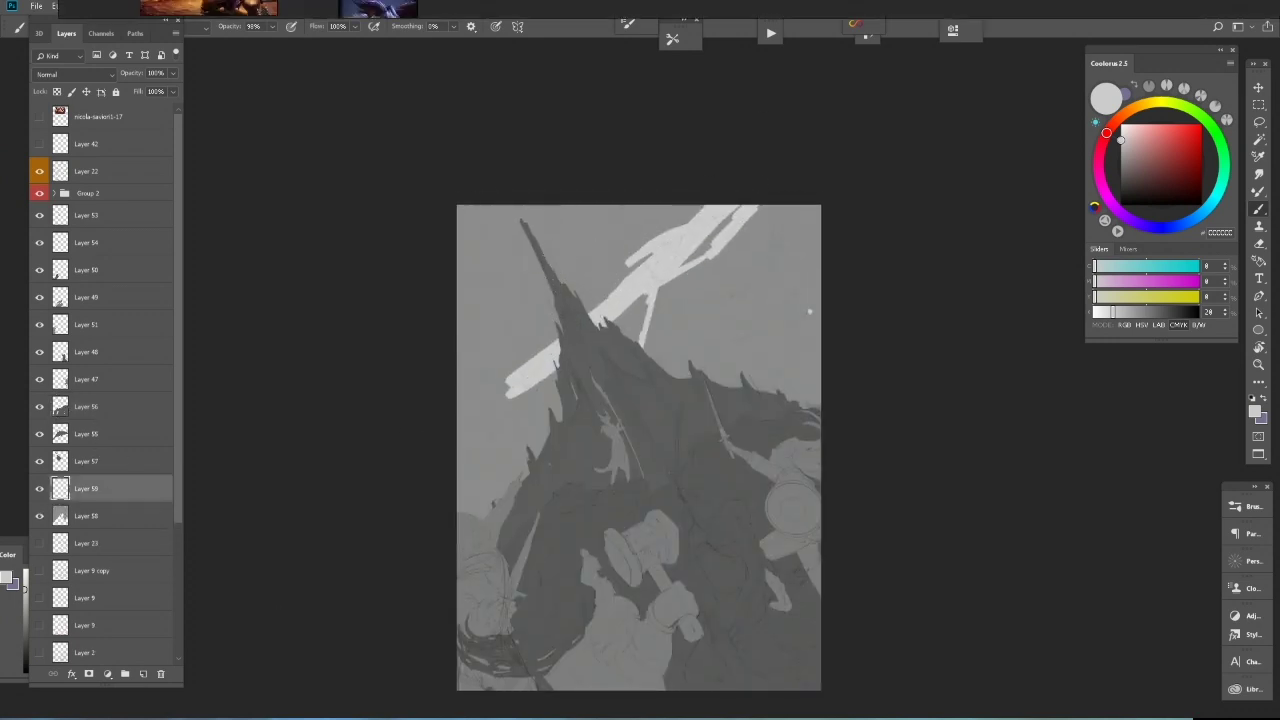
pyautogui.moveTo(676, 243); pyautogui.dragTo(600, 320)
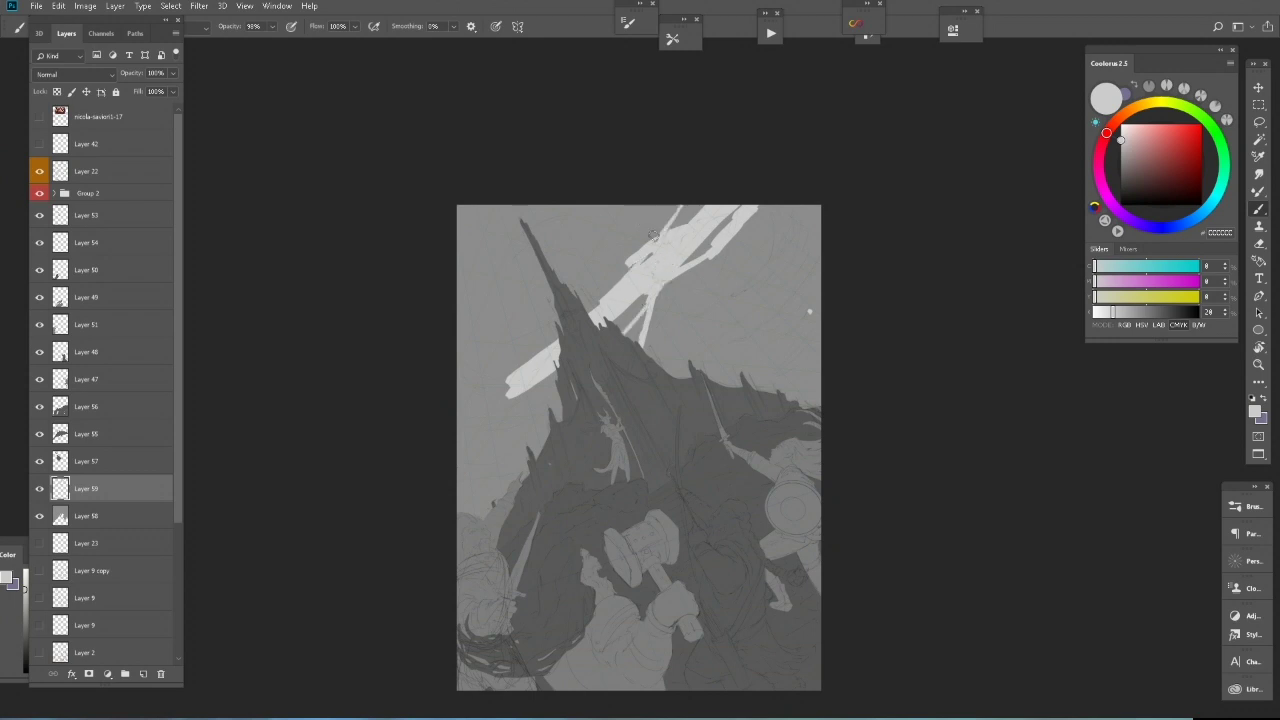
pyautogui.moveTo(760, 210); pyautogui.dragTo(705, 350)
pyautogui.moveTo(840, 205); pyautogui.dragTo(730, 380)
pyautogui.moveTo(820, 335); pyautogui.dragTo(843, 319)
# - Trim parts of the lightning streaks with the Eraser
pyautogui.press('e')
pyautogui.moveTo(660, 222); pyautogui.dragTo(590, 310)
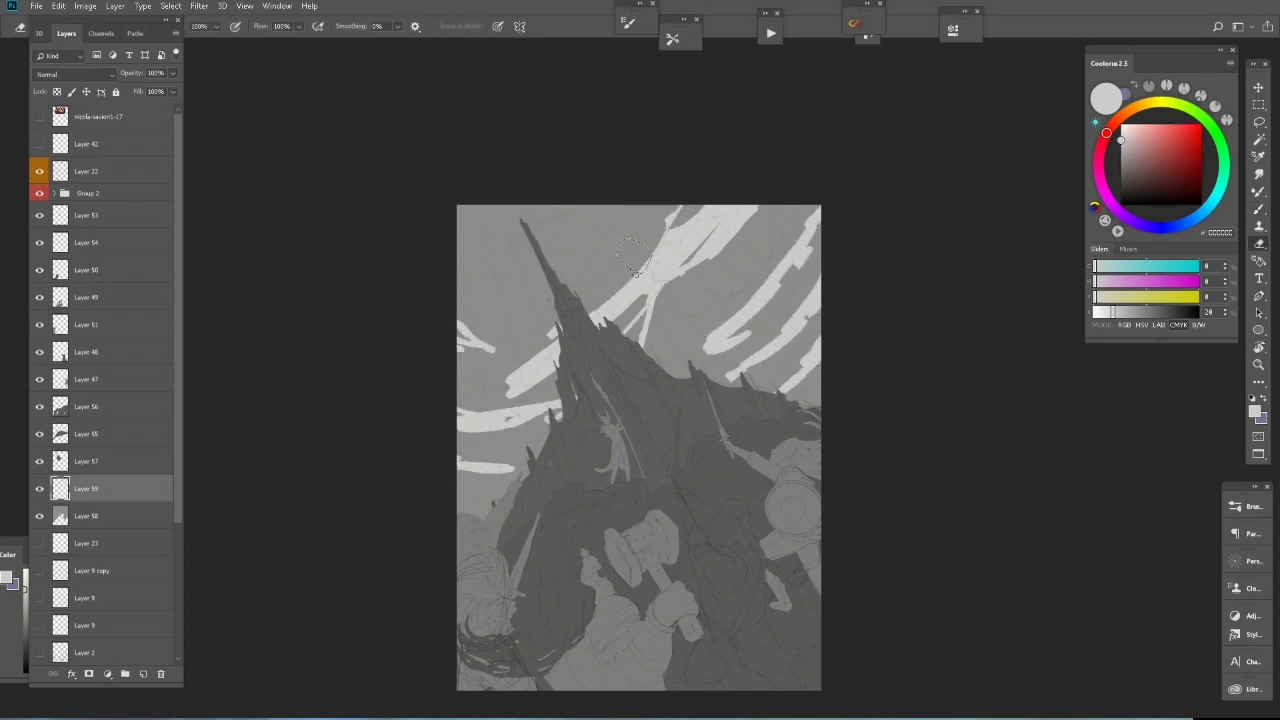
pyautogui.moveTo(700, 225); pyautogui.dragTo(605, 305)
pyautogui.moveTo(560, 348); pyautogui.dragTo(505, 392)
pyautogui.hotkey('ctrl', '-')
pyautogui.hotkey('ctrl', '-')
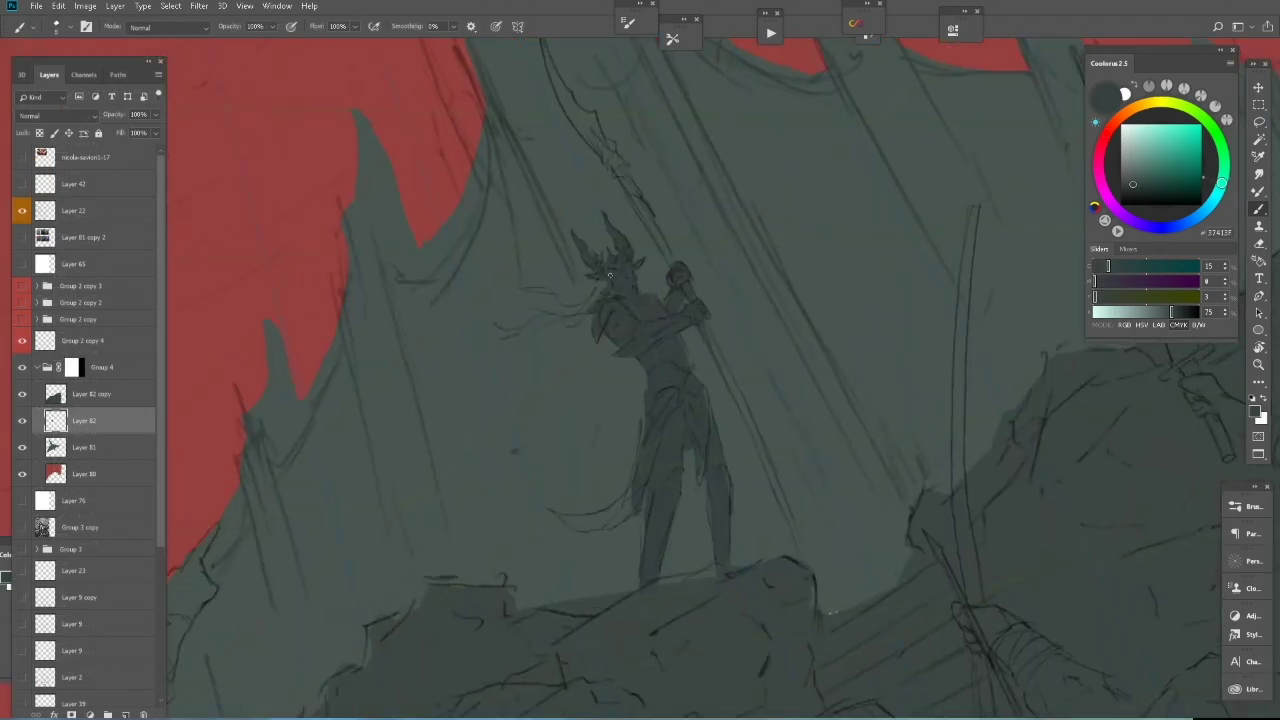
# - Lighten the pink head blob with a lighter skin tone and shape it into a head profile with neck
pyautogui.scroll(2, 609, 275)
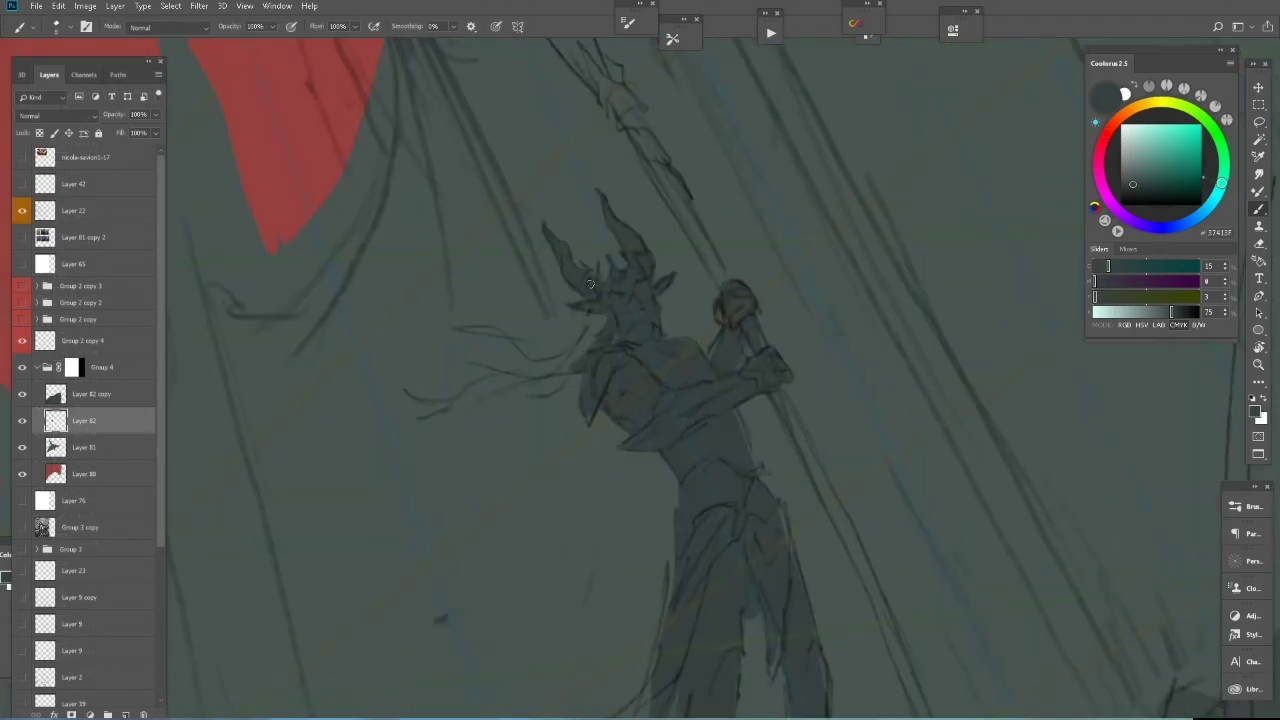
pyautogui.scroll(2, 640, 250)
pyautogui.scroll(2, 700, 220)
pyautogui.press('e')
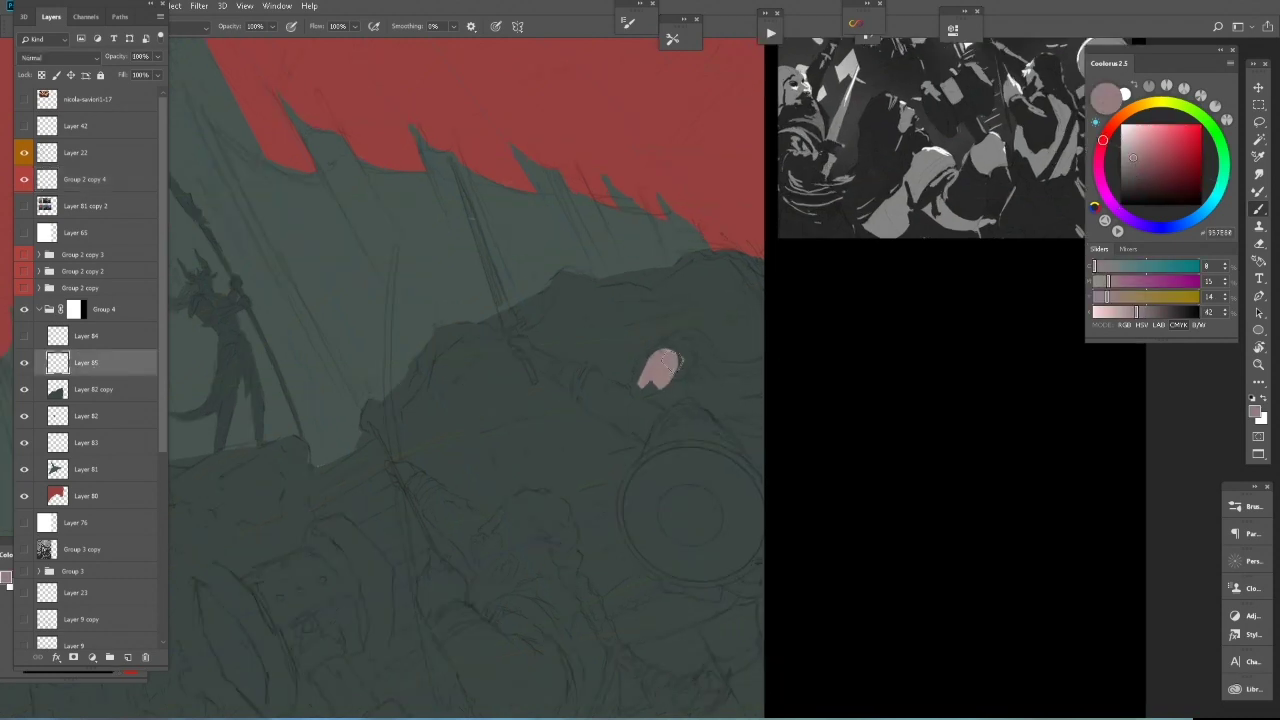
pyautogui.click(1133, 163)
pyautogui.moveTo(655, 385); pyautogui.dragTo(672, 352)
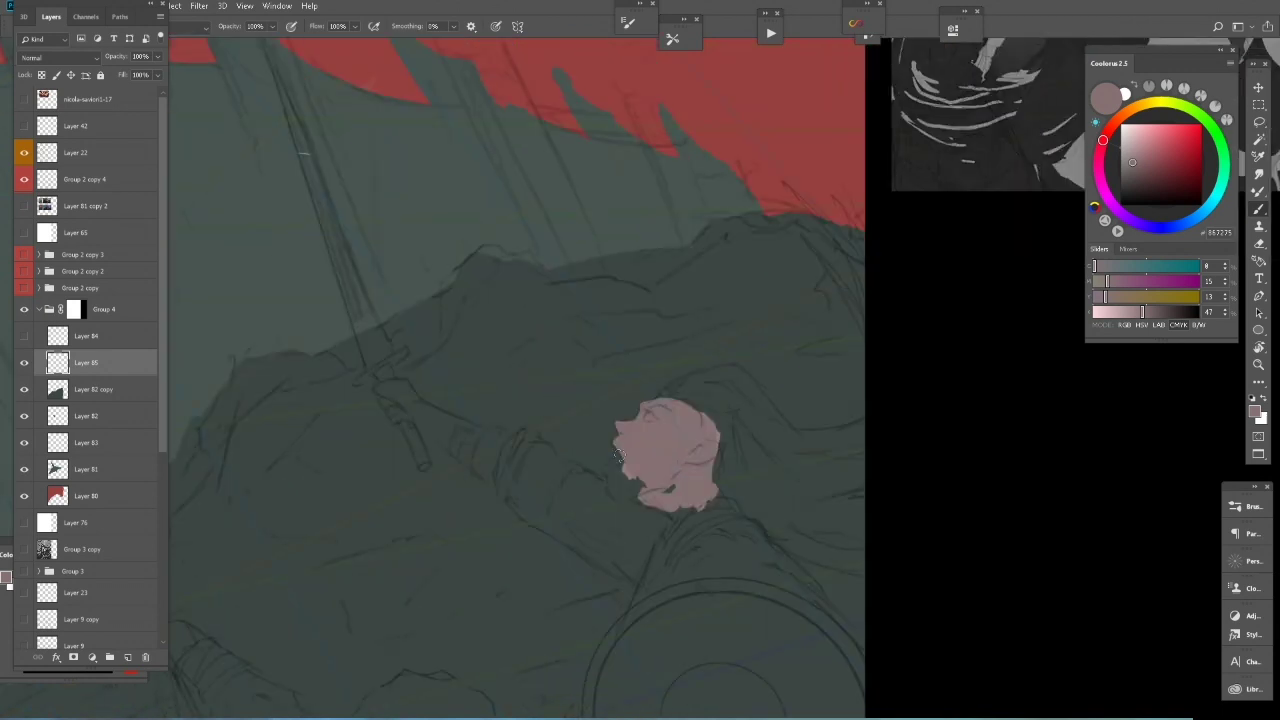
pyautogui.moveTo(619, 455); pyautogui.dragTo(647, 476)
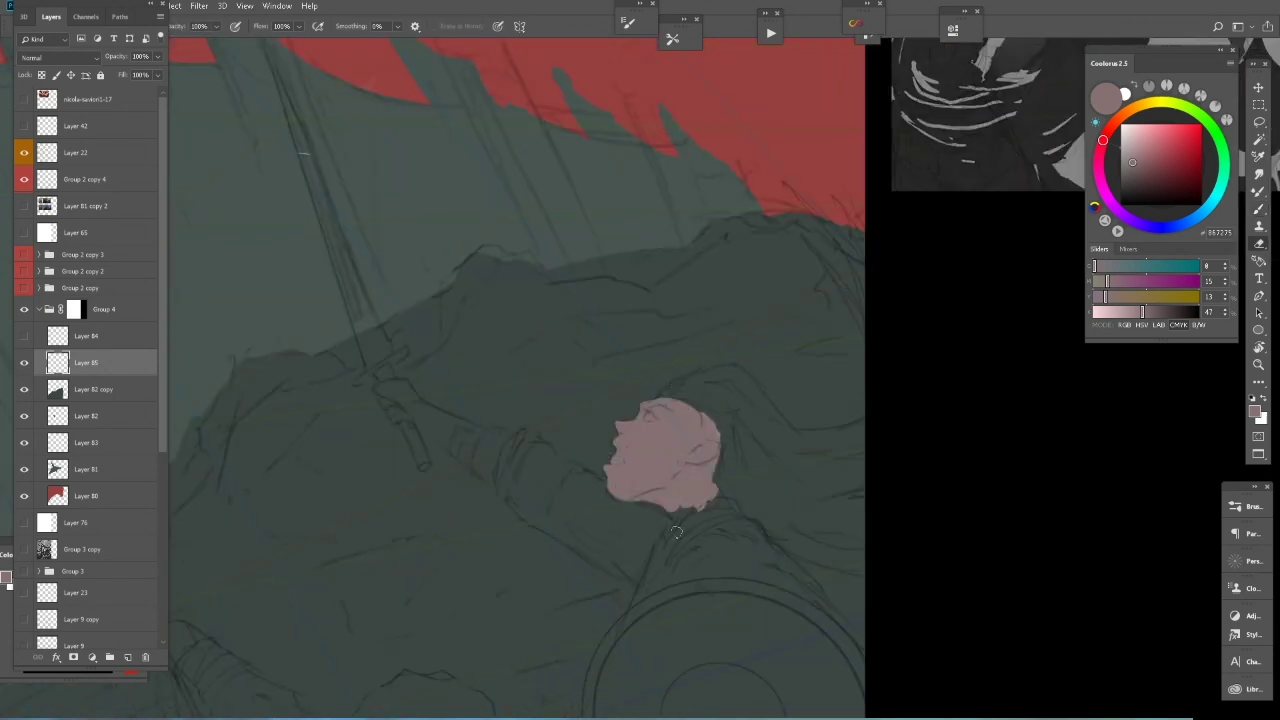
pyautogui.moveTo(735, 505); pyautogui.dragTo(717, 455)
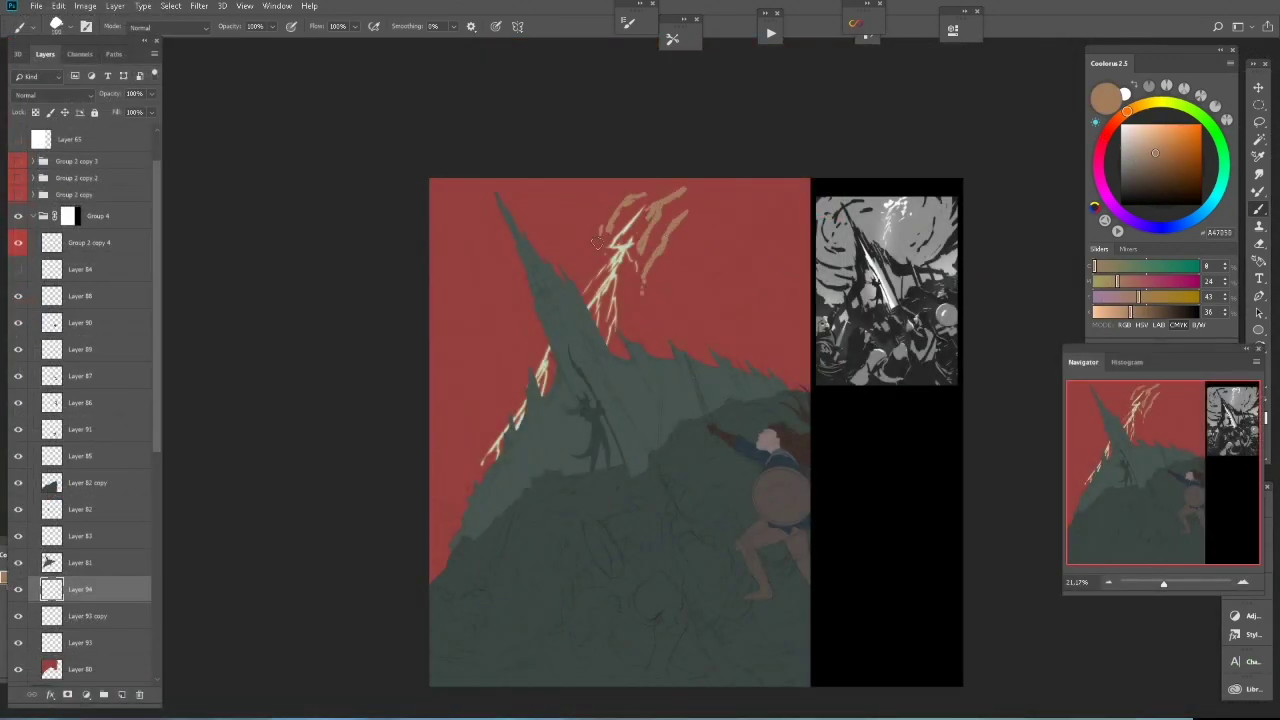
# - Fade part of the pink strokes and paint tan strokes above the lightning
pyautogui.press('e')
pyautogui.moveTo(684, 216); pyautogui.dragTo(660, 277)
pyautogui.press('b')
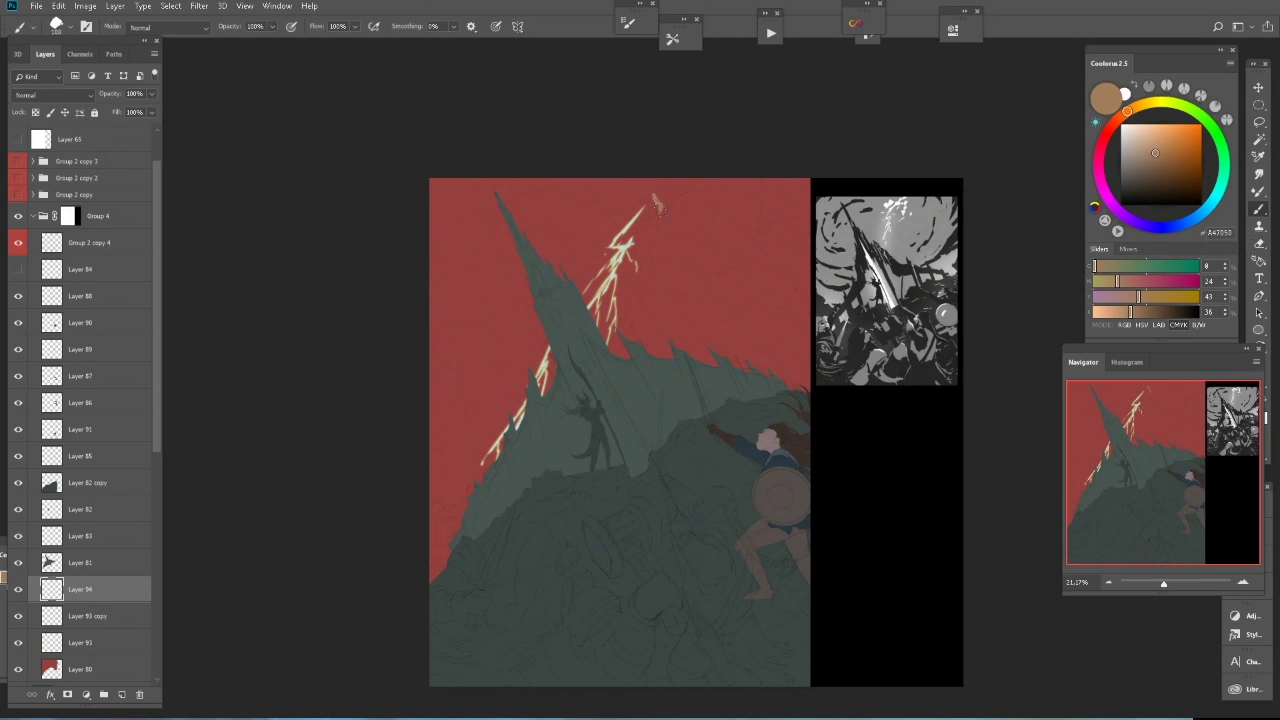
pyautogui.moveTo(645, 237); pyautogui.dragTo(695, 190)
pyautogui.press('e')
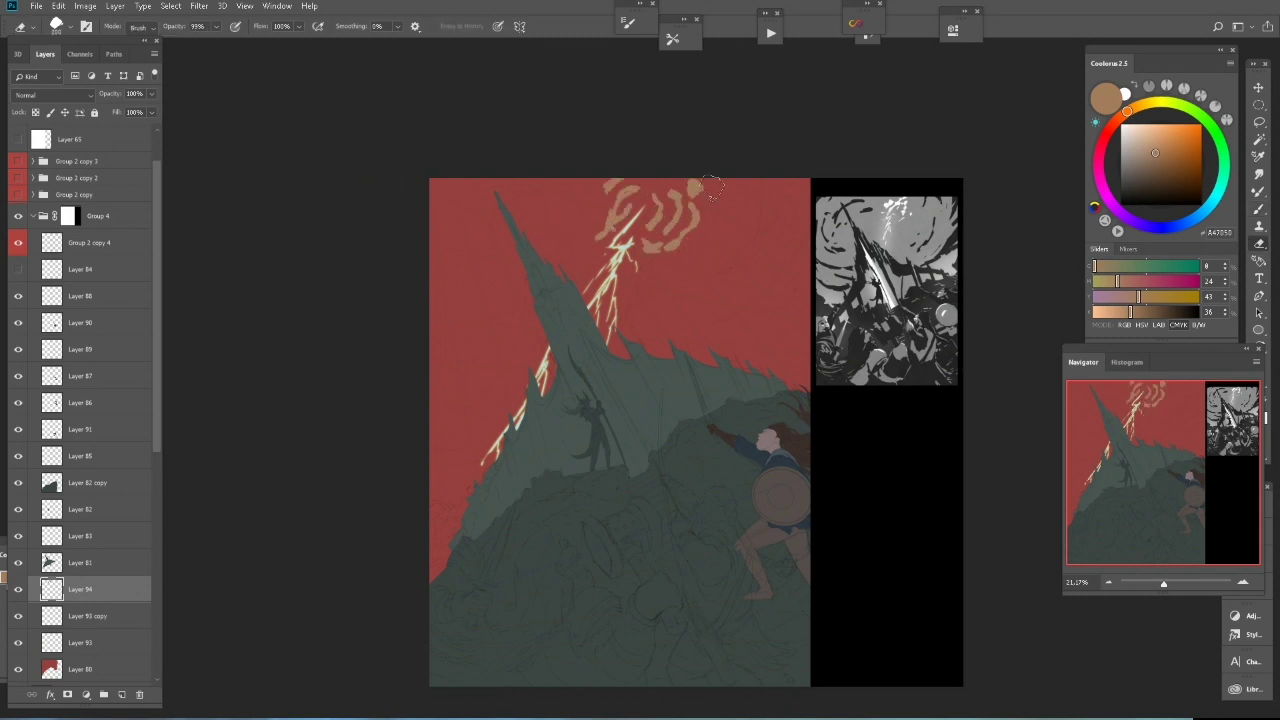
pyautogui.scroll(-2, 738, 590)
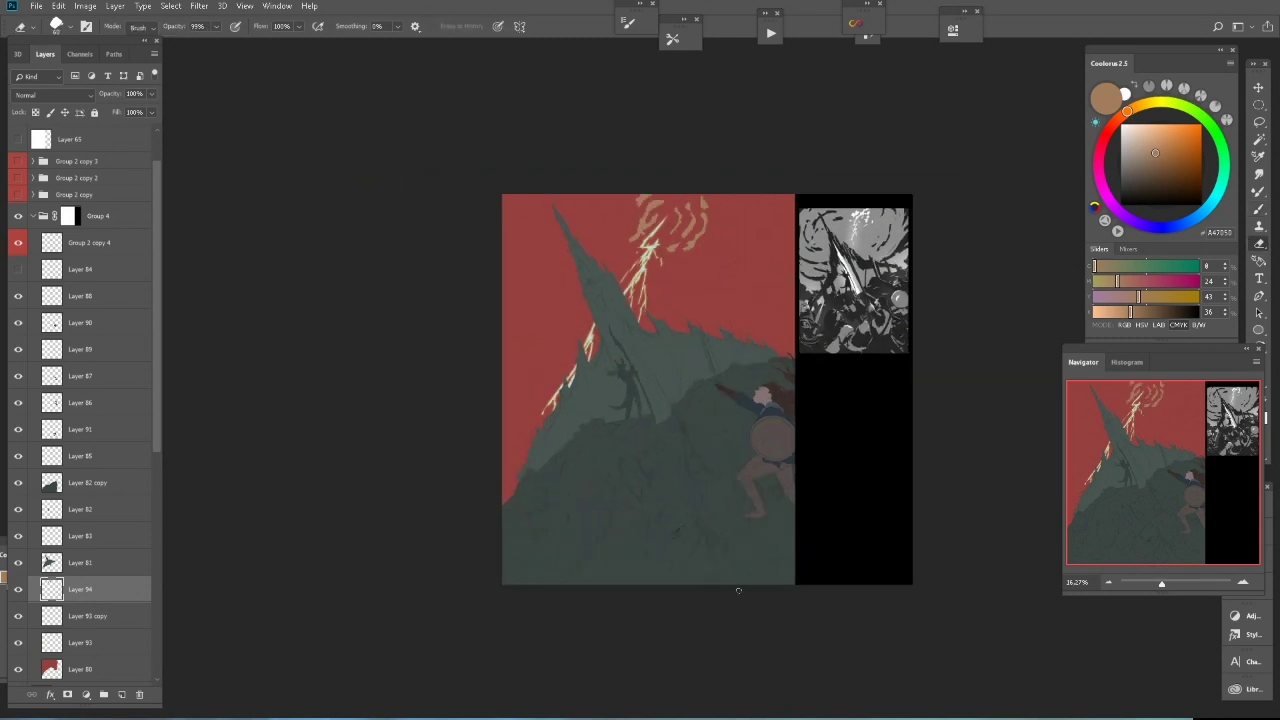
# - Paint a yellow glow at the lightning's top, adjust it with Hue/Saturation, and round it out
pyautogui.hotkey('ctrl', '[')
pyautogui.hotkey('ctrl', '[')
pyautogui.press('b')
pyautogui.moveTo(650, 232); pyautogui.dragTo(690, 208)
pyautogui.hotkey('ctrl', 'u')
pyautogui.press('Return')
pyautogui.press('e')
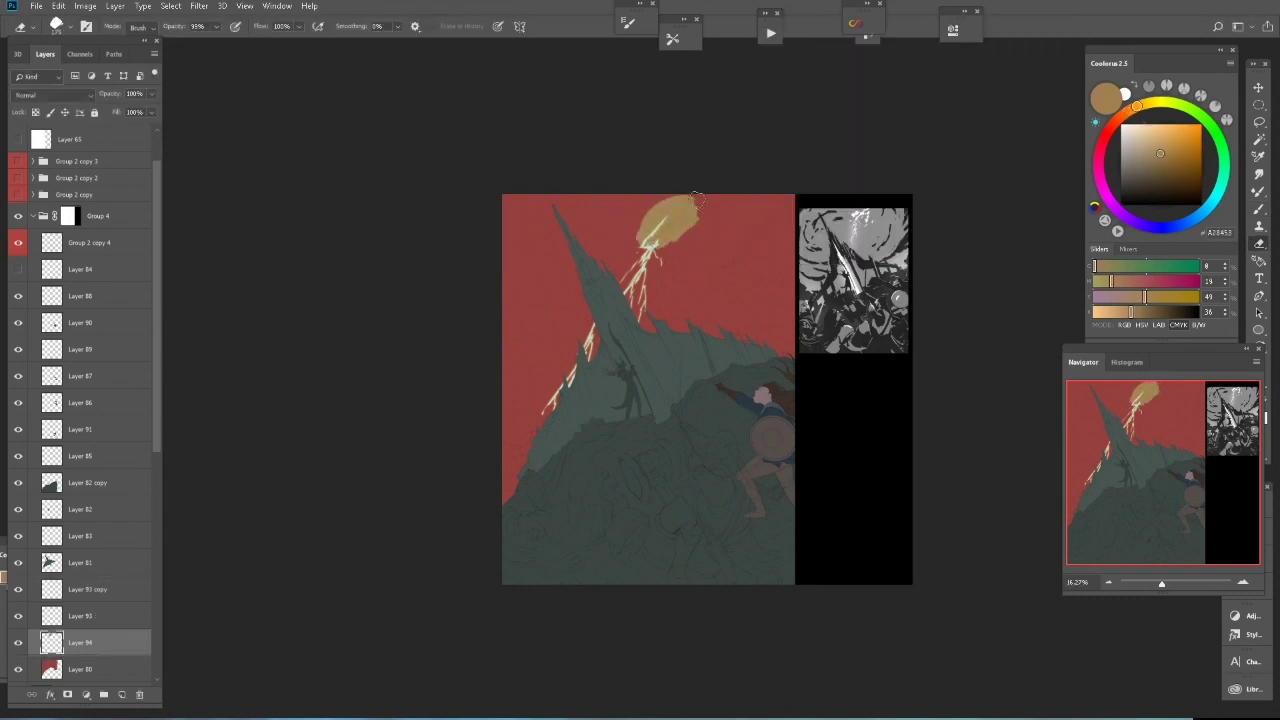
pyautogui.moveTo(700, 220)
pyautogui.mouseDown()
pyautogui.moveTo(640, 225)
pyautogui.moveTo(720, 215)
pyautogui.mouseUp()
# - Add a small yellow stroke beside the lightning to finish the glow
pyautogui.press('b')
pyautogui.moveTo(632, 252); pyautogui.dragTo(648, 266)
pyautogui.press('e')
pyautogui.press('b')
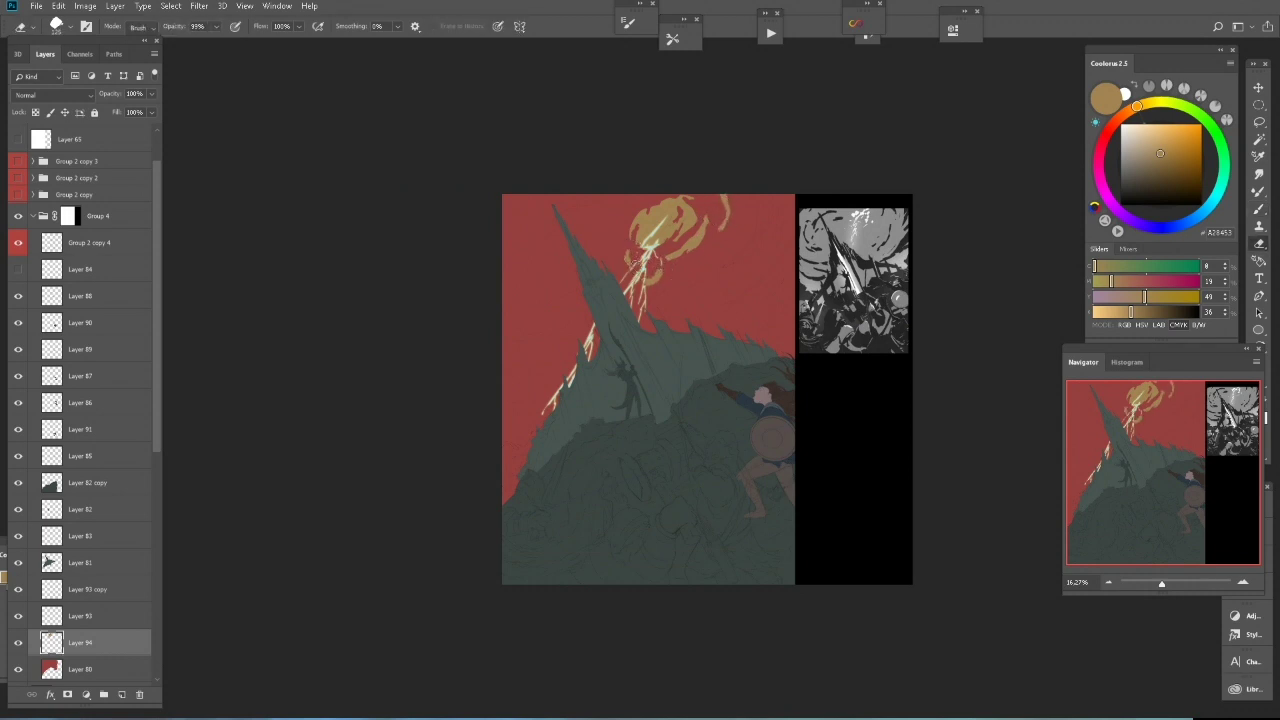
pyautogui.hotkey('ctrl', 'y')
pyautogui.scroll(-2, 749, 410)
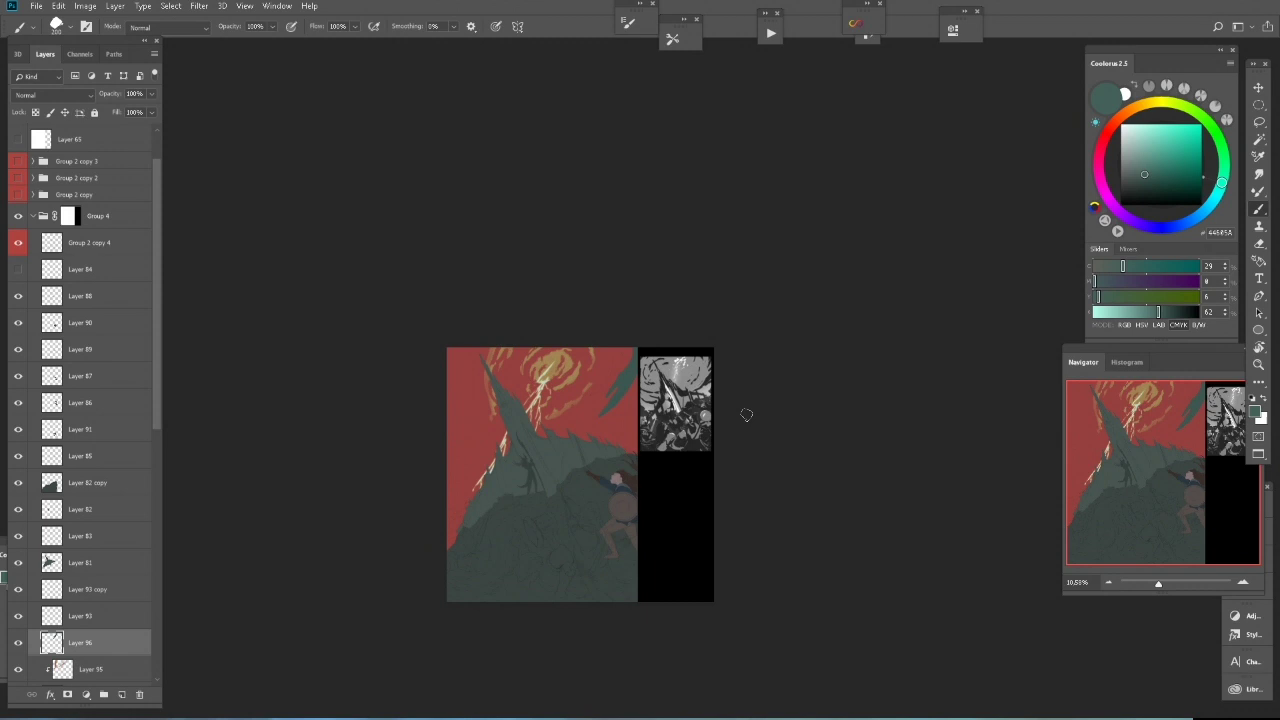
# - Cover the red along the spire's left edge with teal strokes
pyautogui.scroll(3, 534, 344)
pyautogui.moveTo(390, 480)
pyautogui.mouseDown()
pyautogui.moveTo(285, 490)
pyautogui.moveTo(300, 530)
pyautogui.moveTo(370, 580)
pyautogui.mouseUp()
pyautogui.scroll(-1, 365, 590)
pyautogui.press('e')
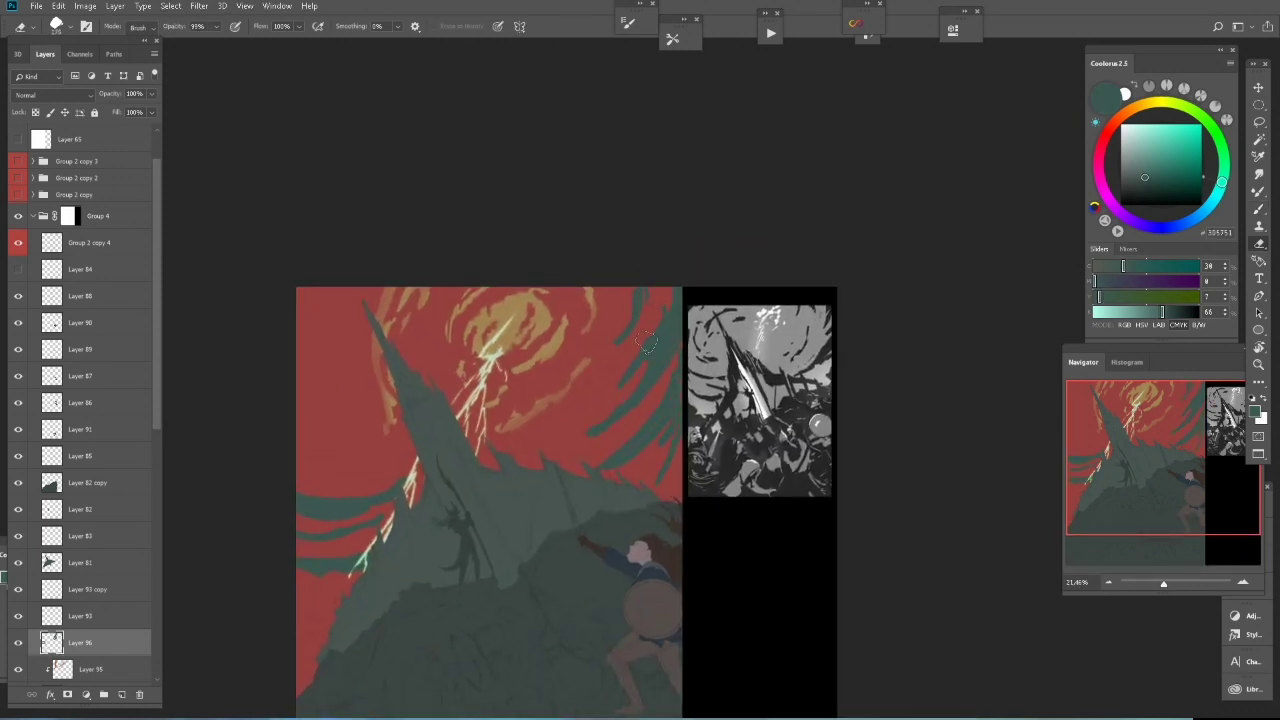
pyautogui.press('b')
pyautogui.scroll(-3, 683, 445)
pyautogui.moveTo(481, 540); pyautogui.dragTo(470, 578)
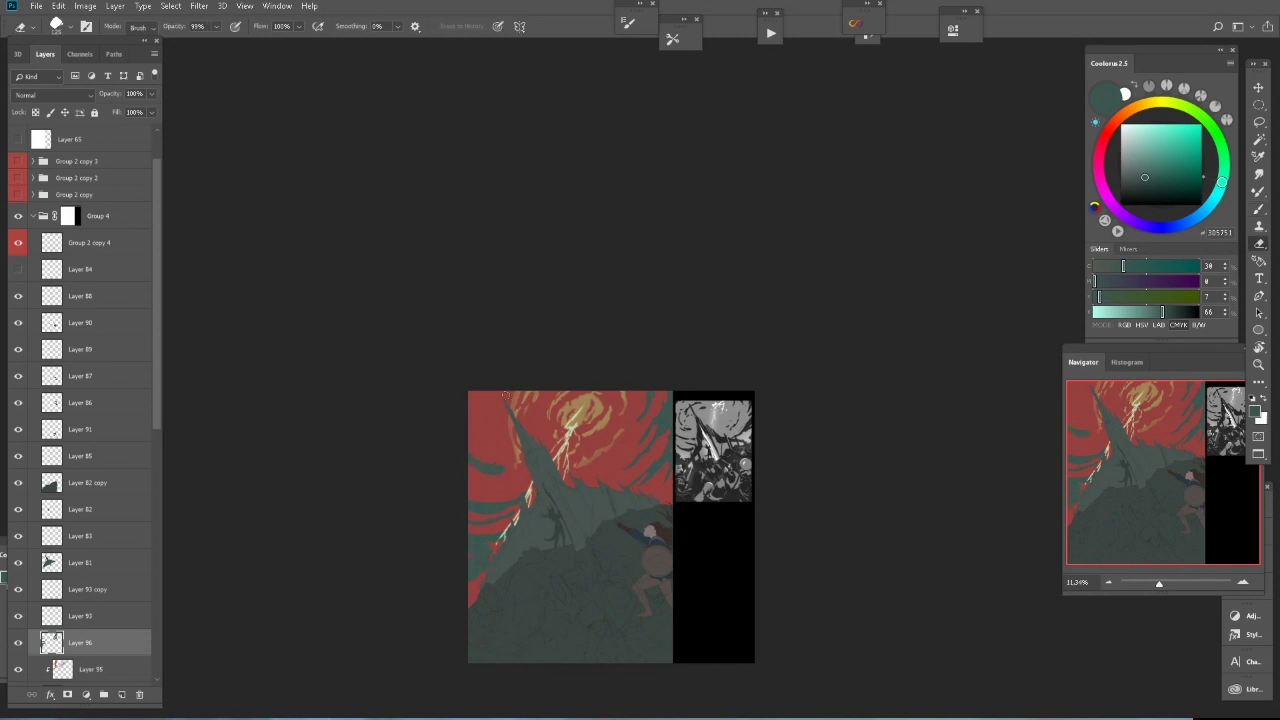
pyautogui.scroll(-2, 529, 606)
pyautogui.scroll(1, 520, 650)
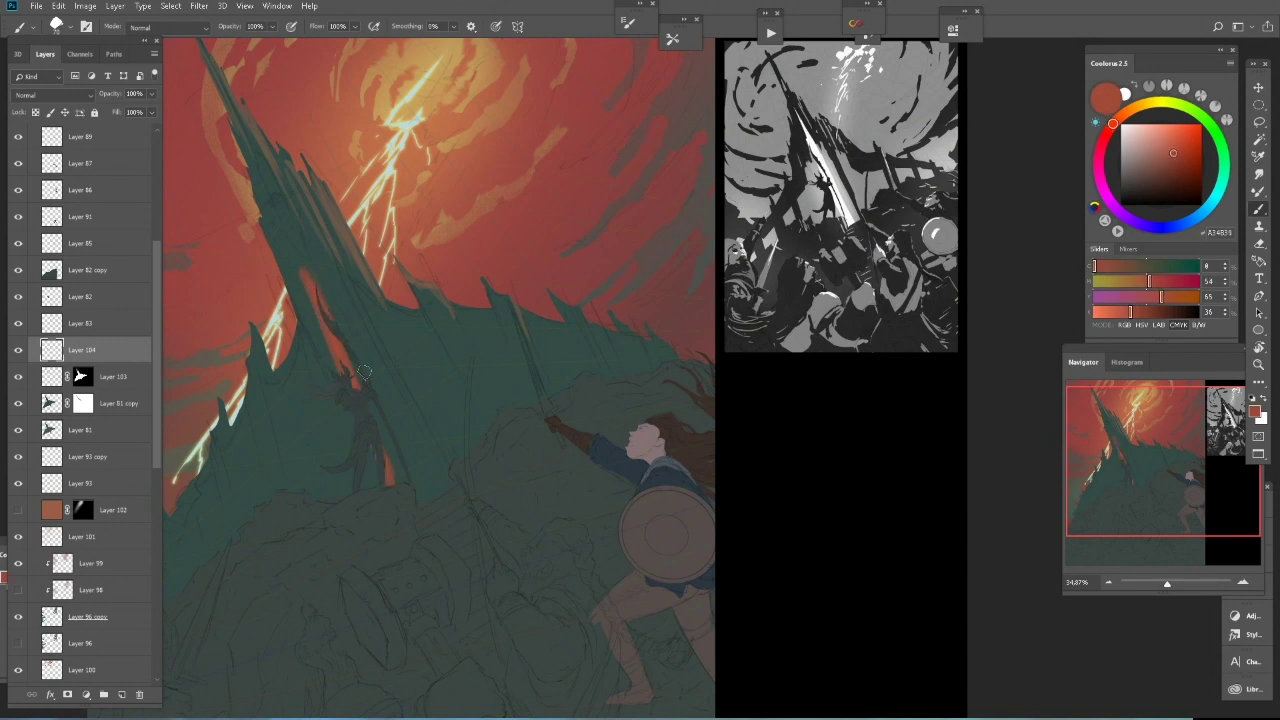
# - Paint a red stroke along the spire's lit edge
pyautogui.moveTo(303, 280); pyautogui.dragTo(428, 495)
pyautogui.scroll(-3, 357, 630)
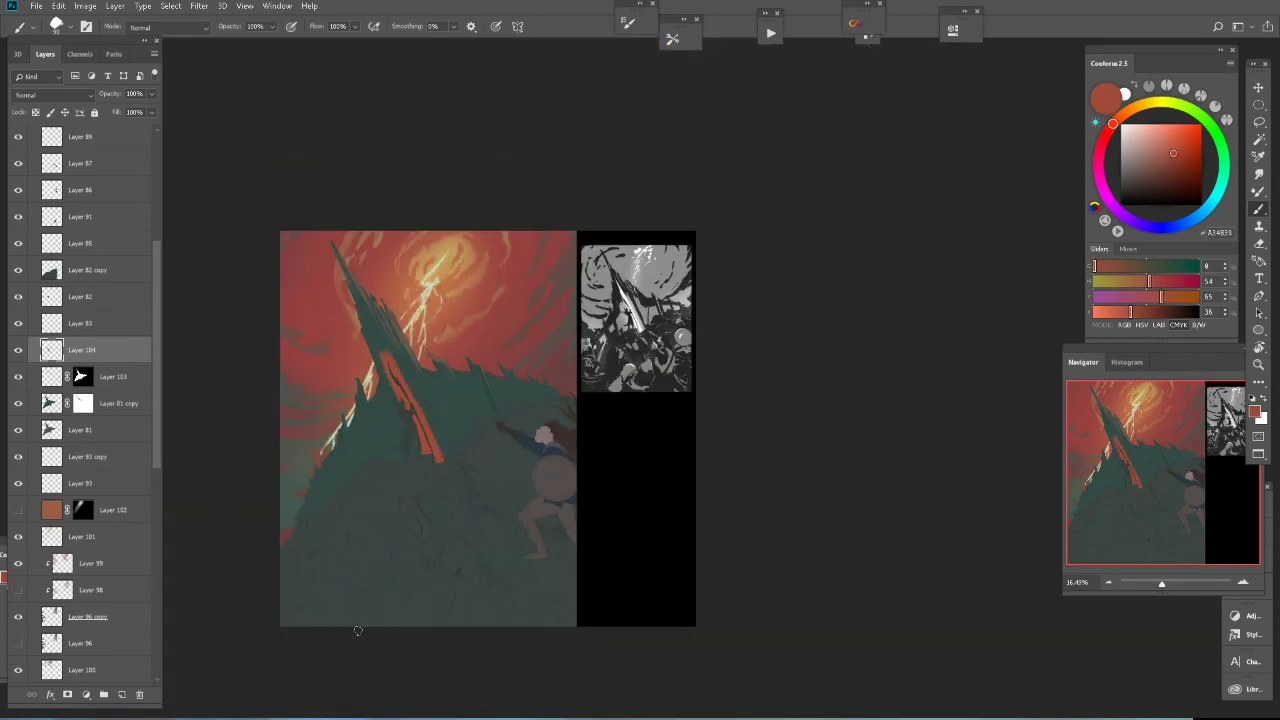
pyautogui.scroll(2, 382, 600)
pyautogui.scroll(1, 410, 180)
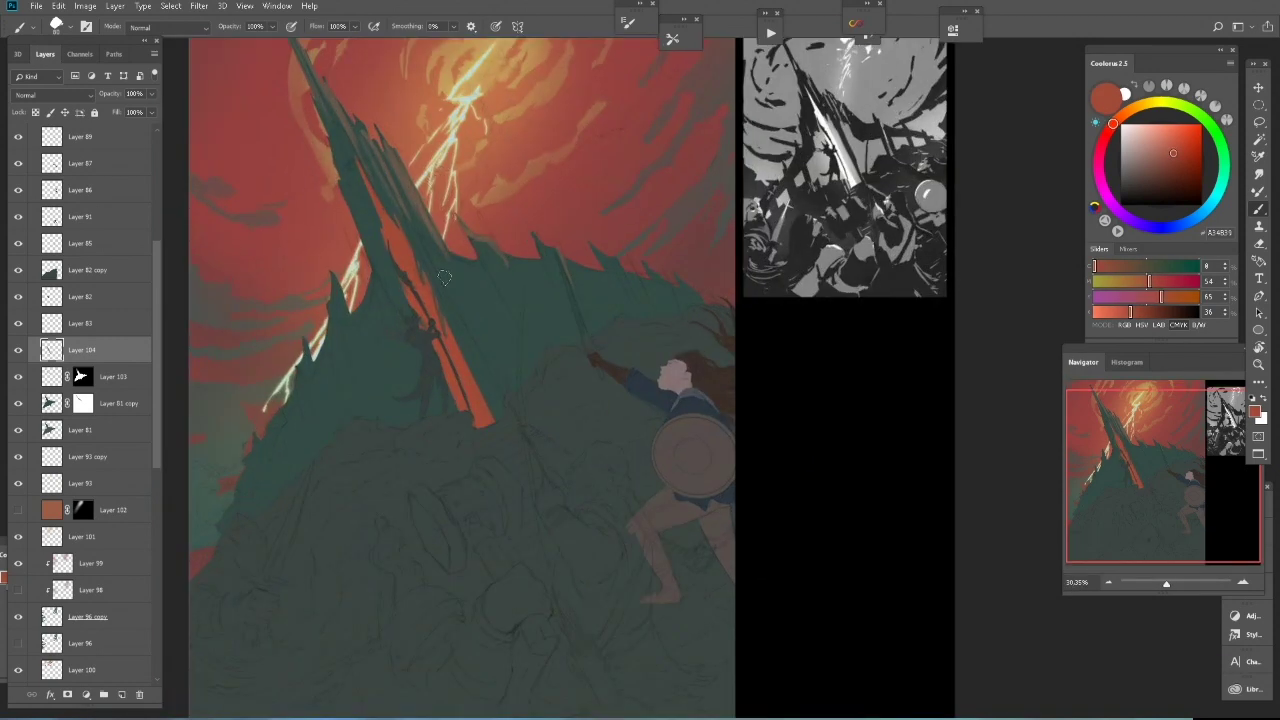
# - On a new layer, paint reddish columns across the spire wall
pyautogui.hotkey('ctrl', '-')
pyautogui.hotkey('ctrl', 'alt', 'shift', 'n')
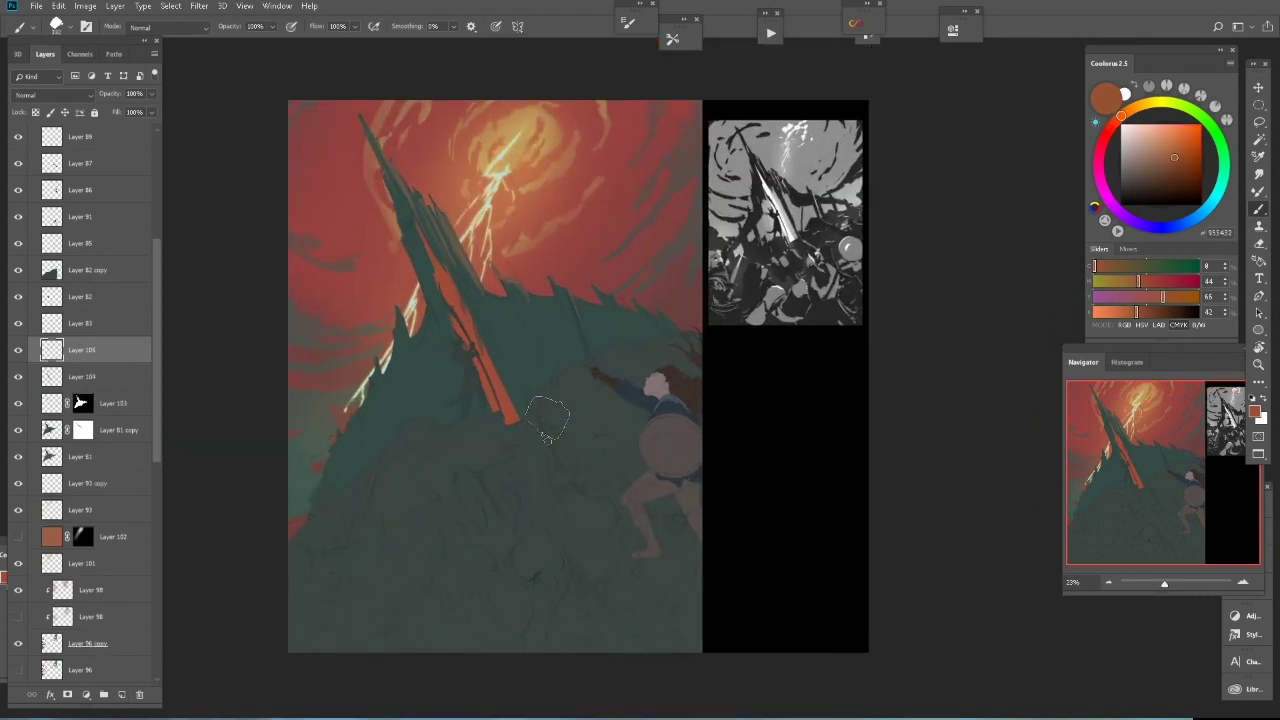
pyautogui.moveTo(530, 390); pyautogui.dragTo(585, 380)
pyautogui.moveTo(600, 330); pyautogui.dragTo(440, 400)
pyautogui.scroll(-3, 585, 385)
pyautogui.scroll(2, 585, 420)
pyautogui.scroll(1, 610, 490)
pyautogui.press('e')
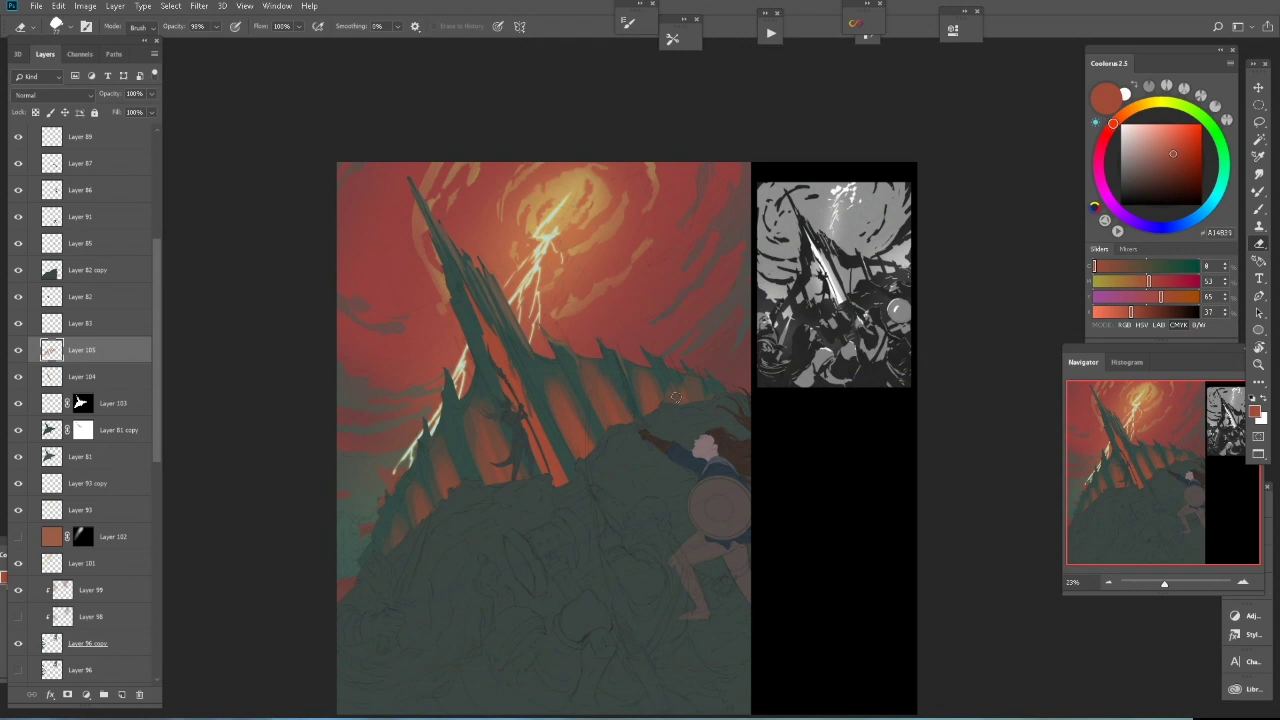
pyautogui.scroll(-5, 512, 567)
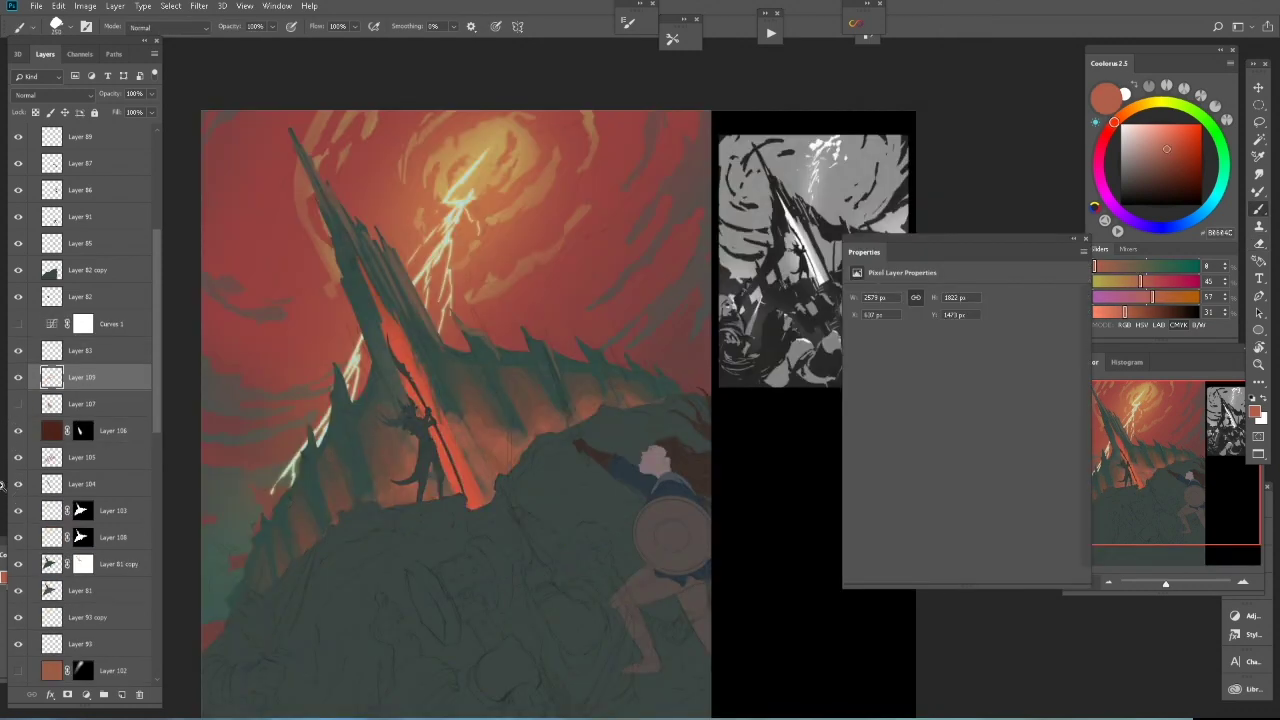
pyautogui.scroll(-5, 650, 545)
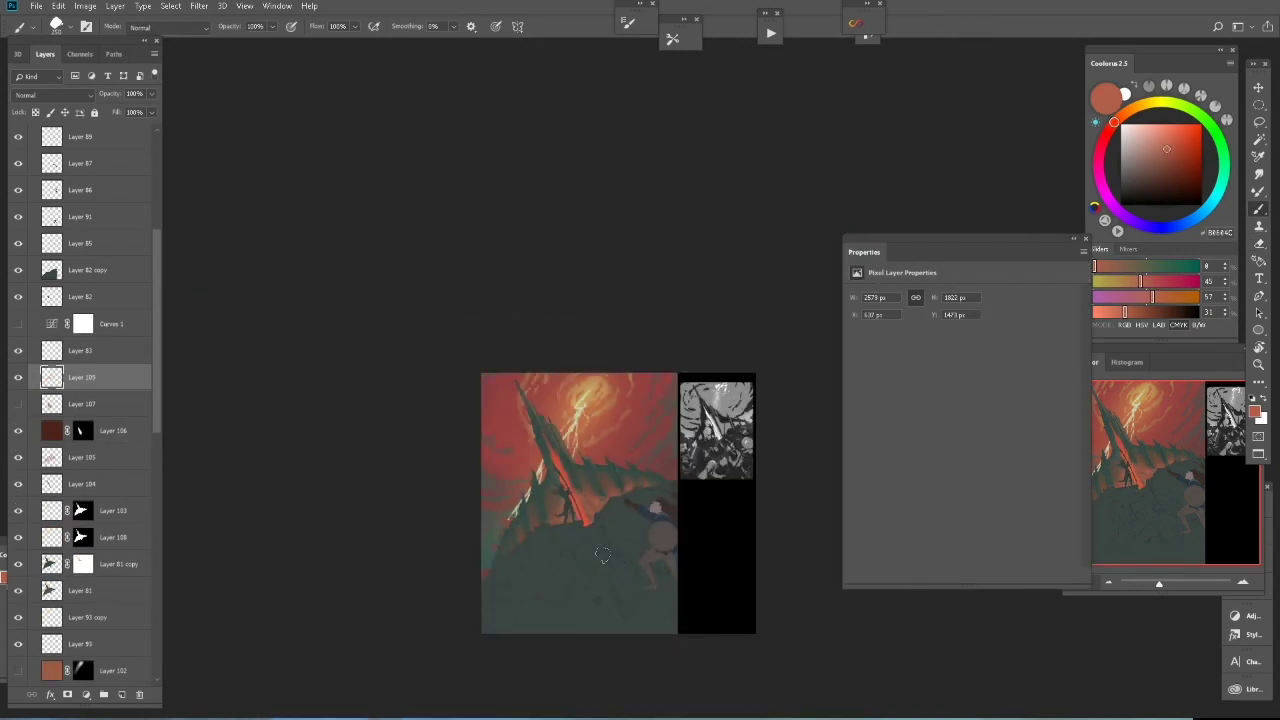
# - Distort Layer 104 into a trapezoid perspective with Free Transform and commit
pyautogui.scroll(3, 640, 560)
pyautogui.keyDown('ctrl'); pyautogui.click(642, 577); pyautogui.keyUp('ctrl')
pyautogui.hotkey('ctrl', 't')
pyautogui.moveTo(597, 672); pyautogui.dragTo(625, 655)
pyautogui.moveTo(468, 409); pyautogui.dragTo(495, 405)
pyautogui.moveTo(597, 409); pyautogui.dragTo(545, 395)
pyautogui.press('Return')
# - Brush brown texture across the rocky slope and block in a pink figure's lower body
pyautogui.scroll(-3, 627, 602)
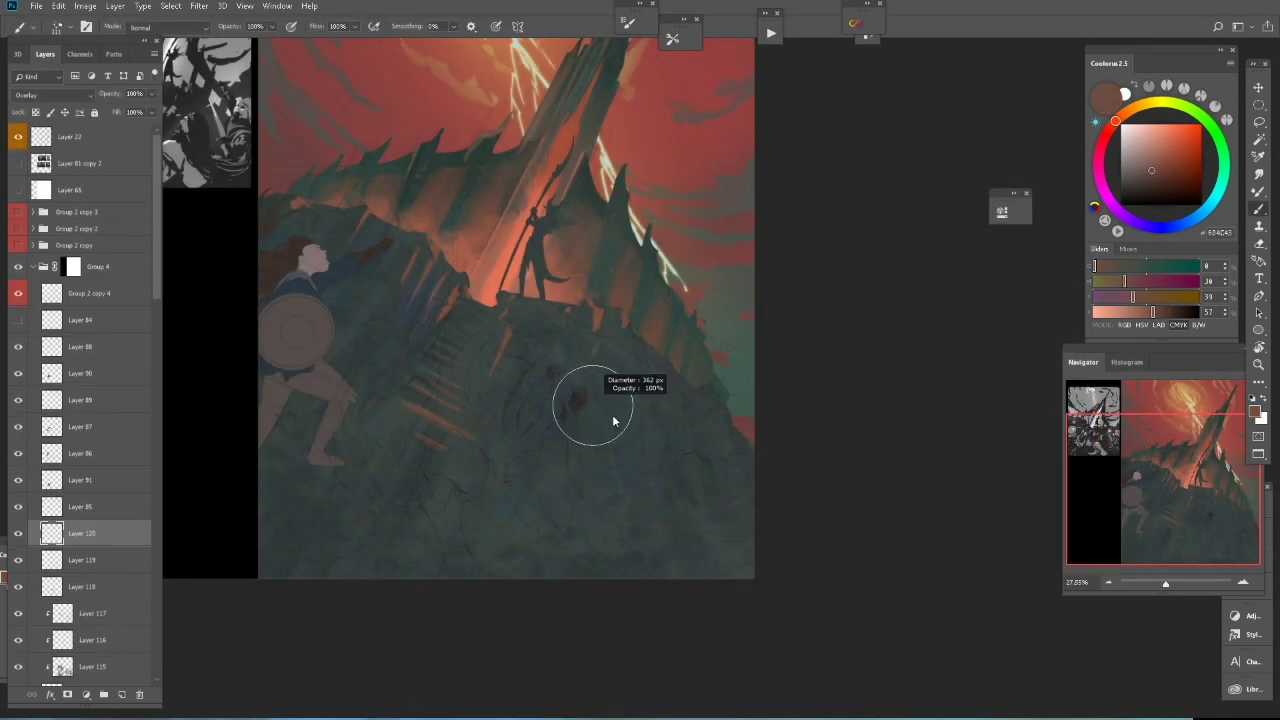
pyautogui.moveTo(613, 421); pyautogui.dragTo(720, 535)
pyautogui.moveTo(690, 420); pyautogui.dragTo(705, 495)
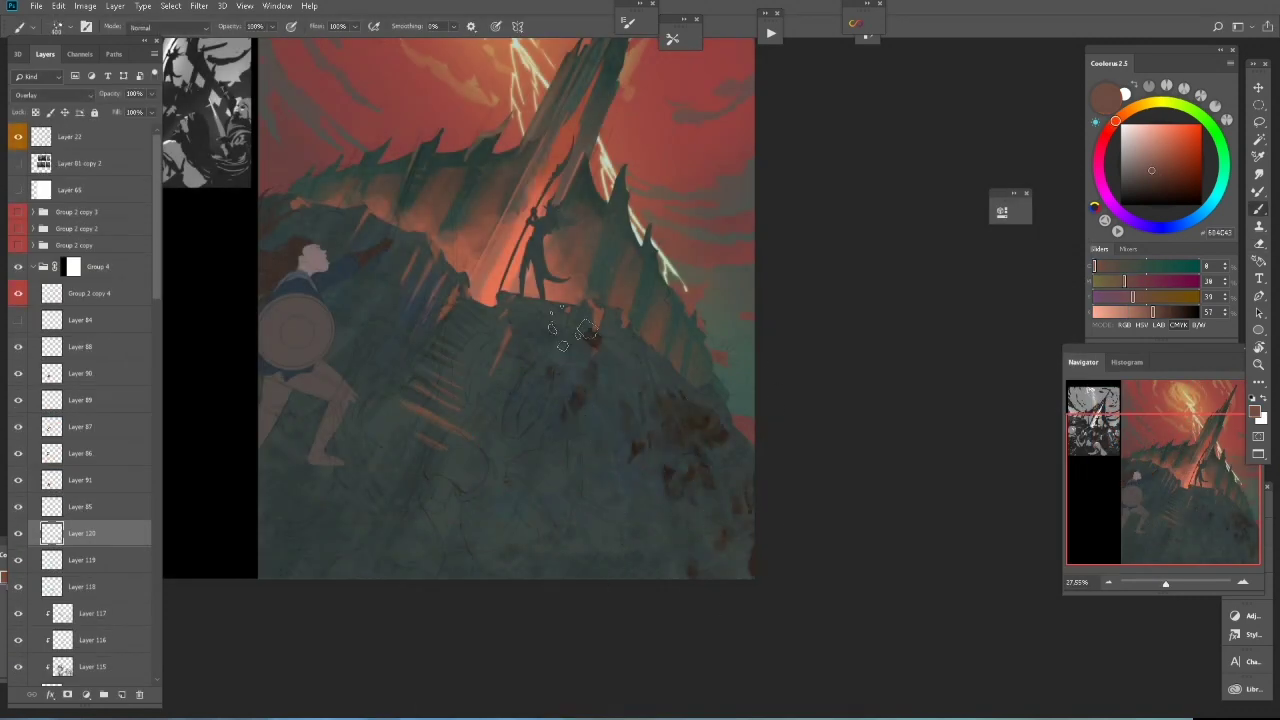
pyautogui.moveTo(620, 380); pyautogui.dragTo(550, 420)
pyautogui.moveTo(490, 510); pyautogui.dragTo(275, 475)
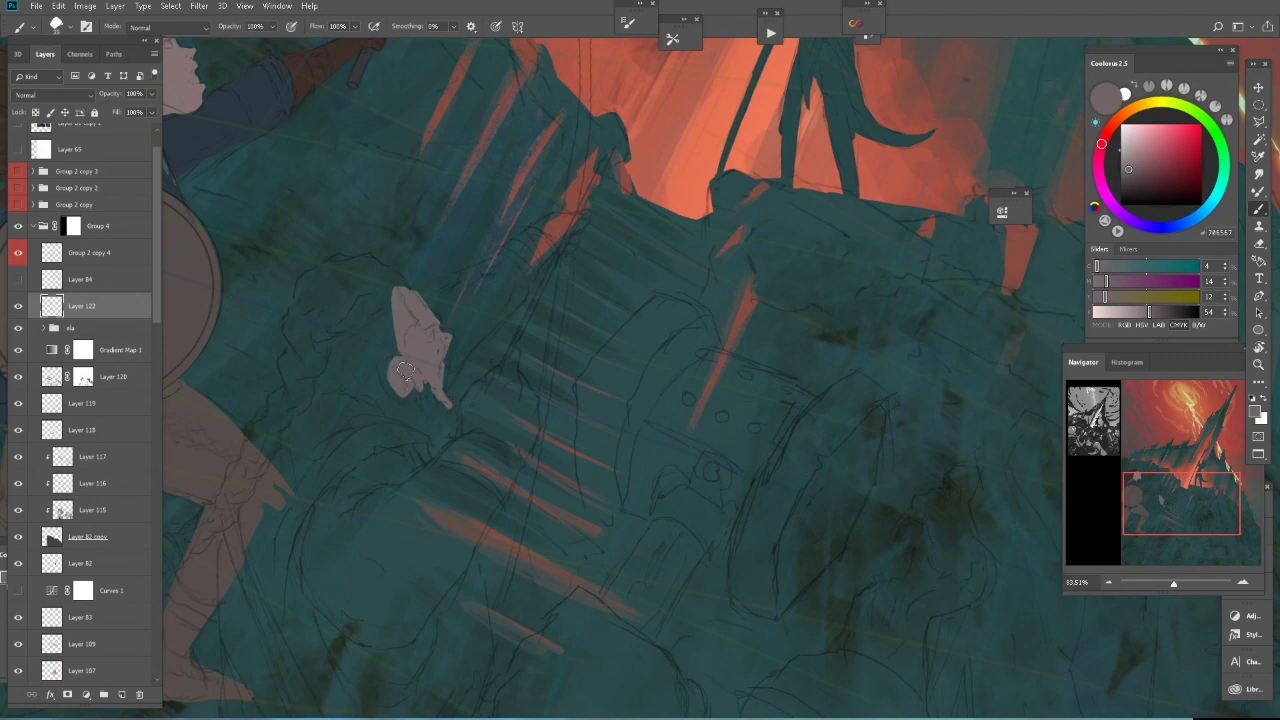
pyautogui.moveTo(405, 371); pyautogui.dragTo(395, 402)
# - Hide Layer 129, which holds the stray arrow shaft between the hands
pyautogui.scroll(3, 437, 357)
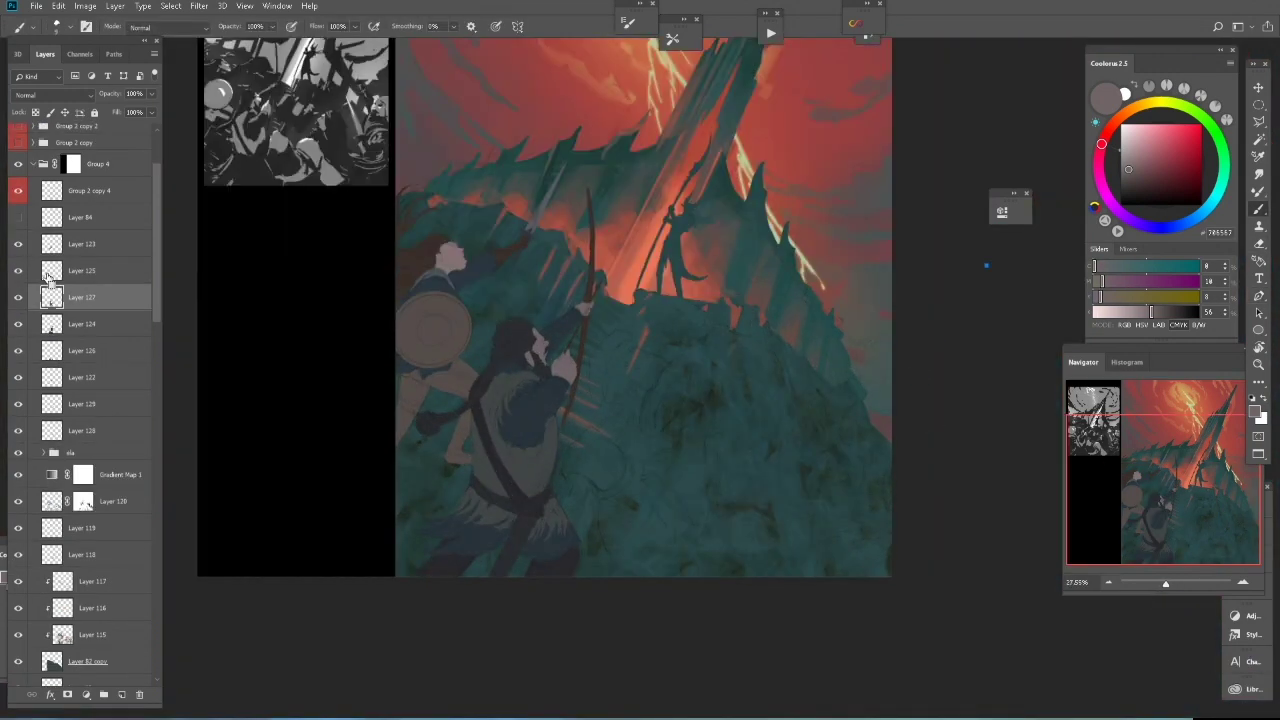
pyautogui.click(82, 405)
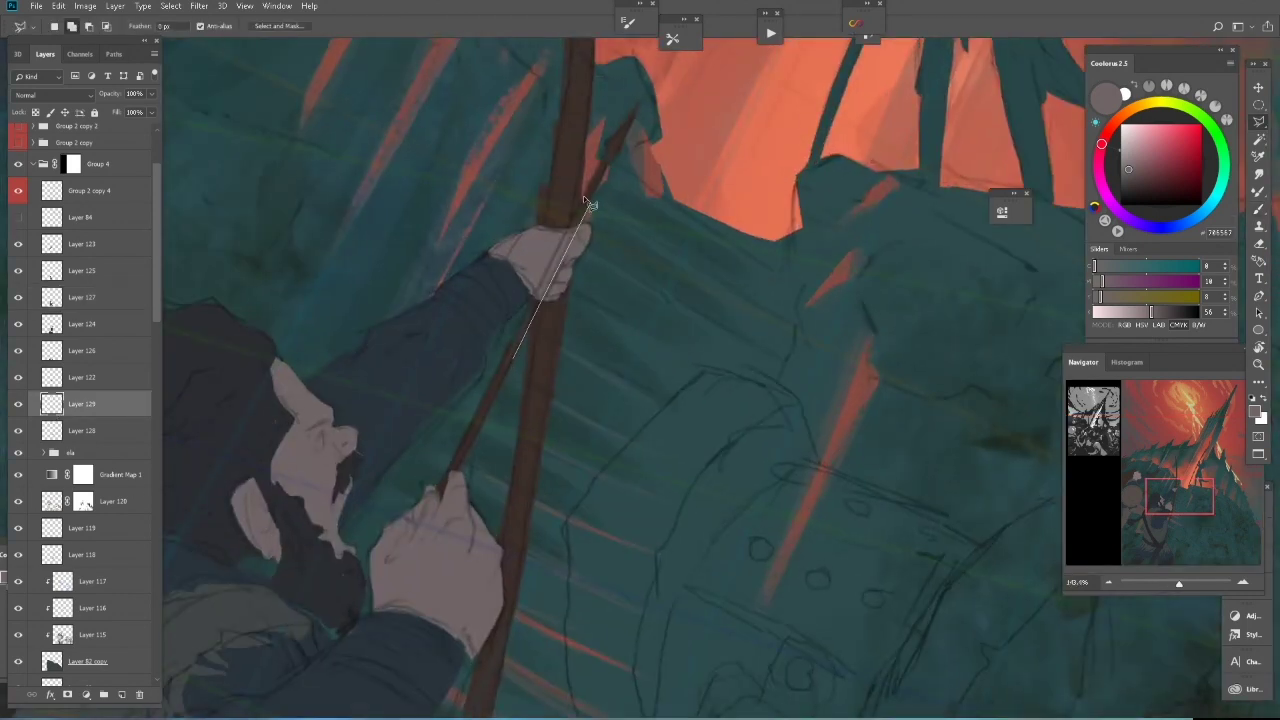
pyautogui.click(16, 406)
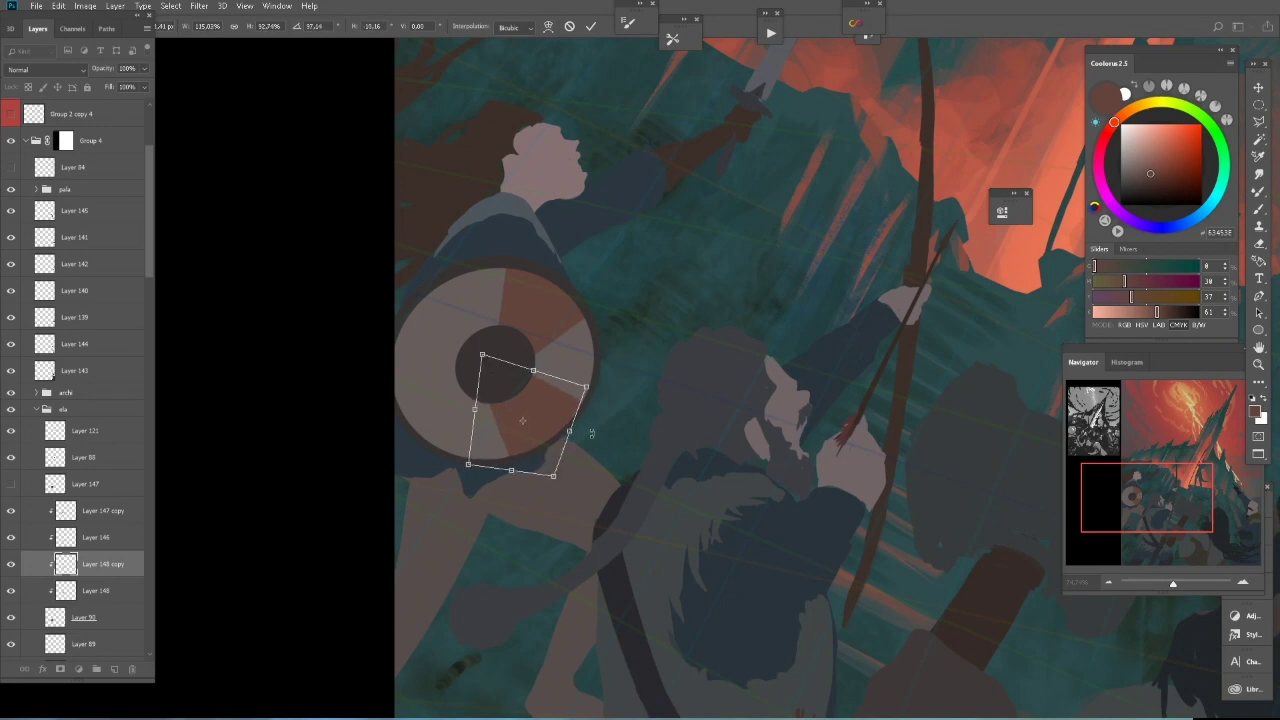
# - Duplicate the shield wedge layer twice, rotating the copies around the shield into alternating stripes
pyautogui.hotkey('ctrl', 'j')
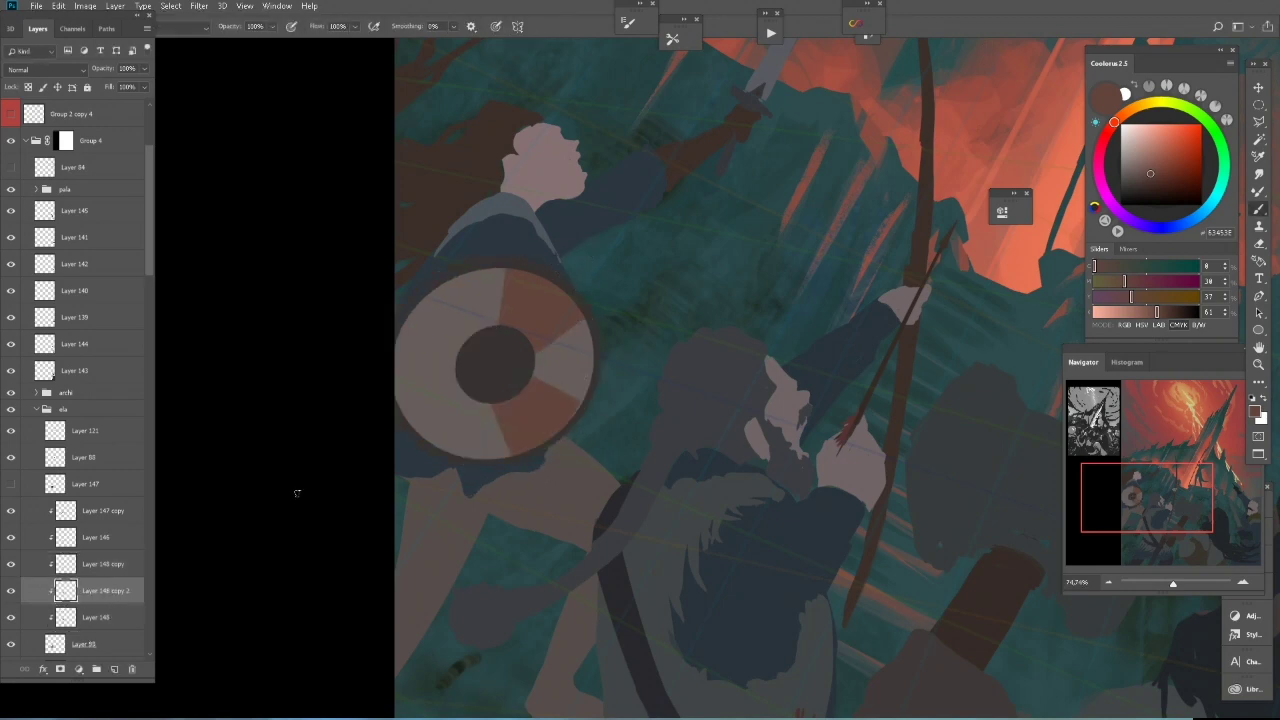
pyautogui.hotkey('ctrl', 't')
pyautogui.moveTo(489, 336); pyautogui.dragTo(440, 320)
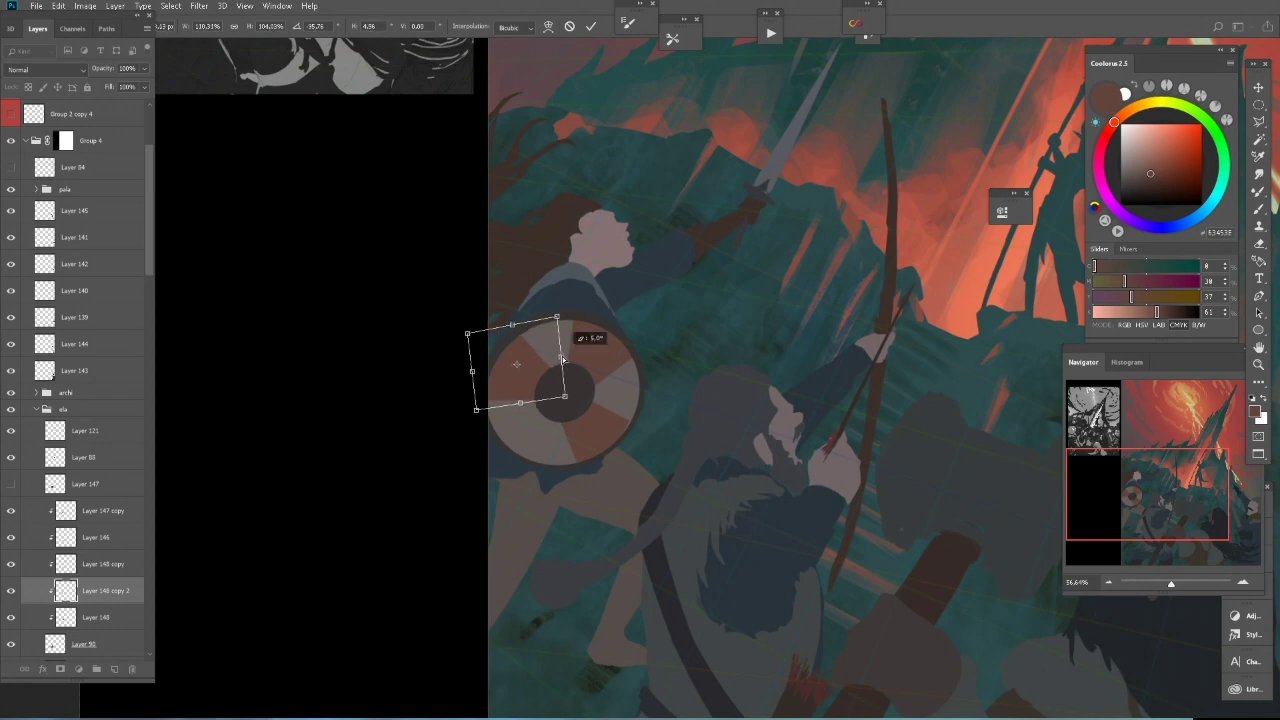
pyautogui.scroll(-2, 520, 360)
pyautogui.moveTo(506, 331)
pyautogui.mouseDown()
pyautogui.moveTo(542, 372)
pyautogui.moveTo(660, 342)
pyautogui.mouseUp()
pyautogui.press('Return')
pyautogui.hotkey('ctrl', 'j')
pyautogui.hotkey('ctrl', 't')
pyautogui.press('Return')
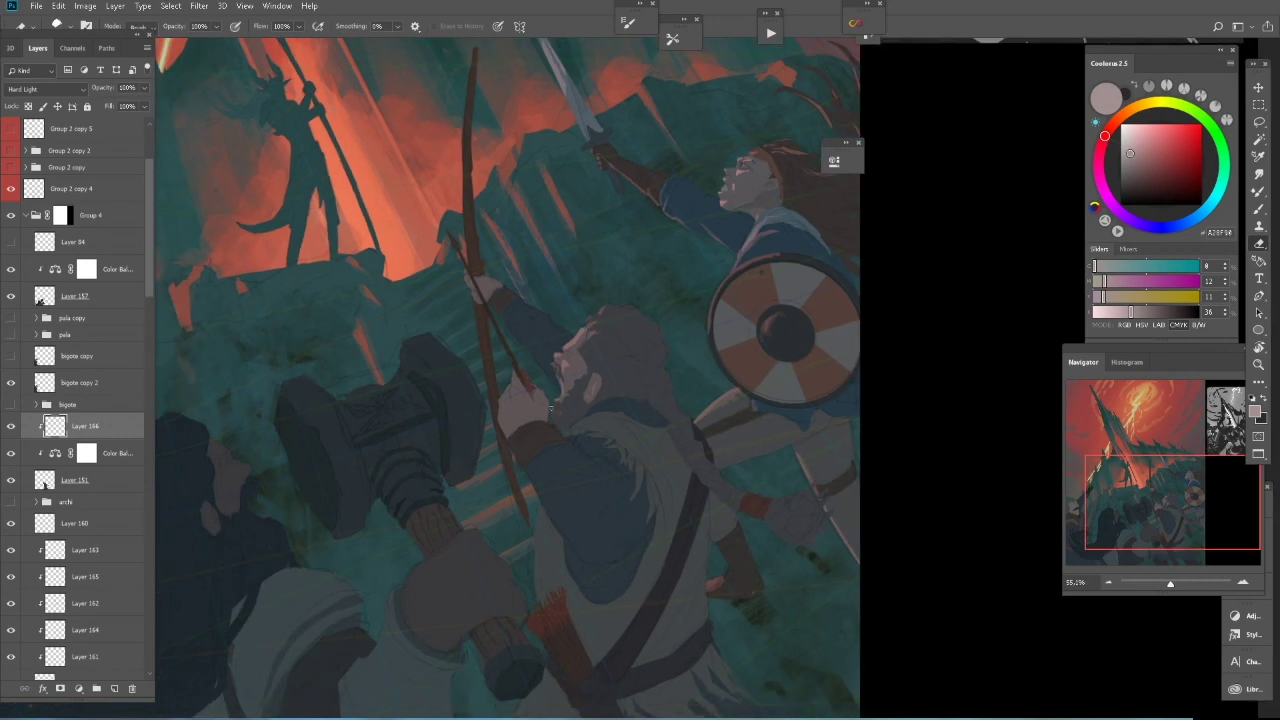
# - Paint and erase detail into the hammer
pyautogui.press('b')
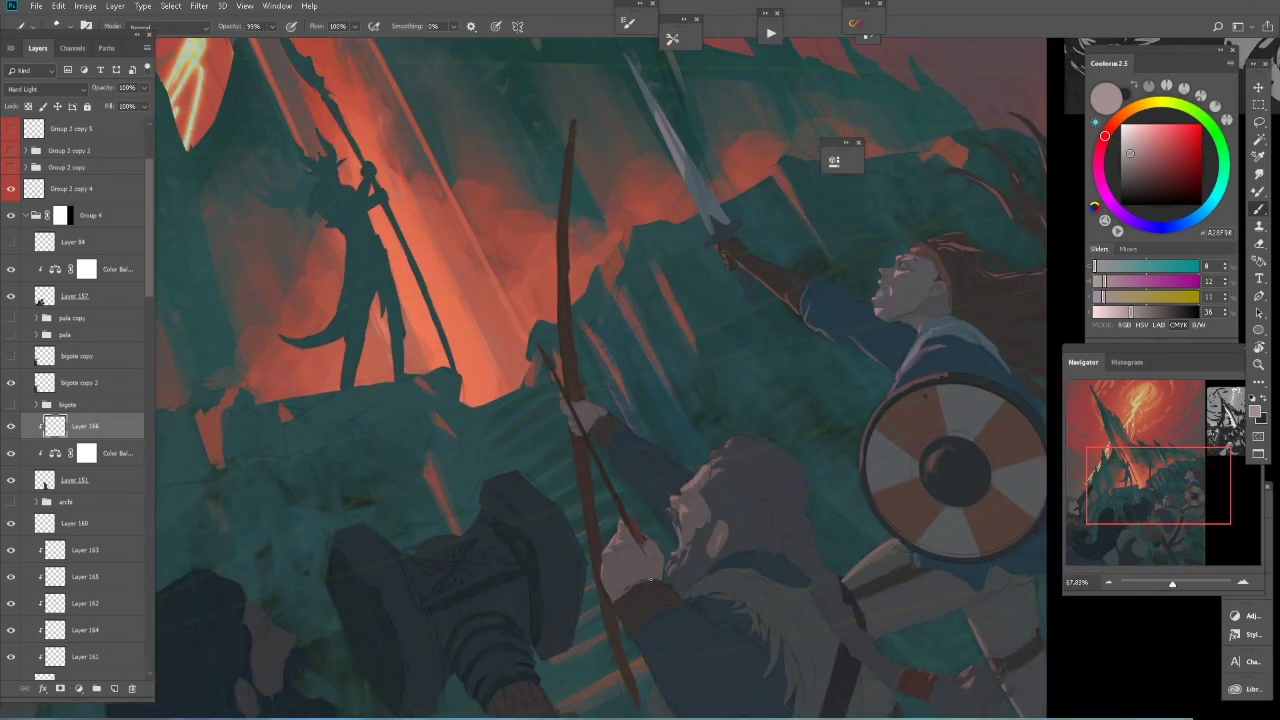
pyautogui.press('b')
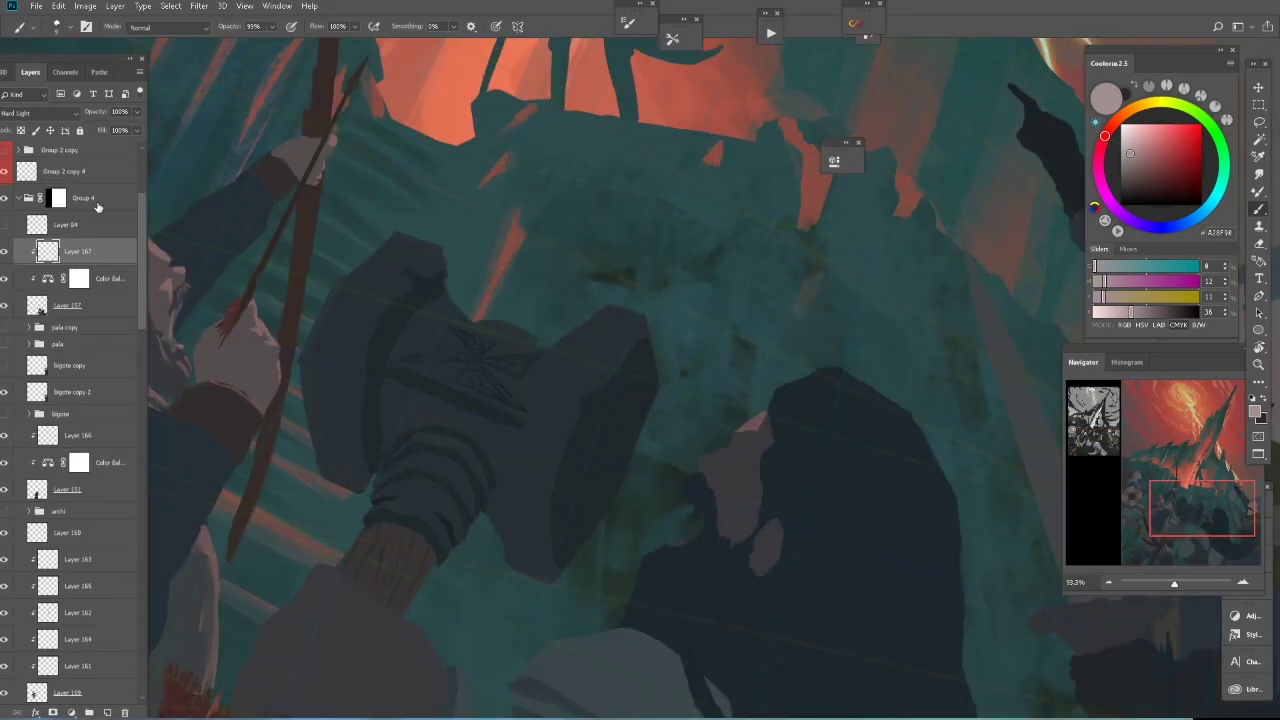
pyautogui.scroll(-3, 789, 457)
pyautogui.scroll(4, 699, 463)
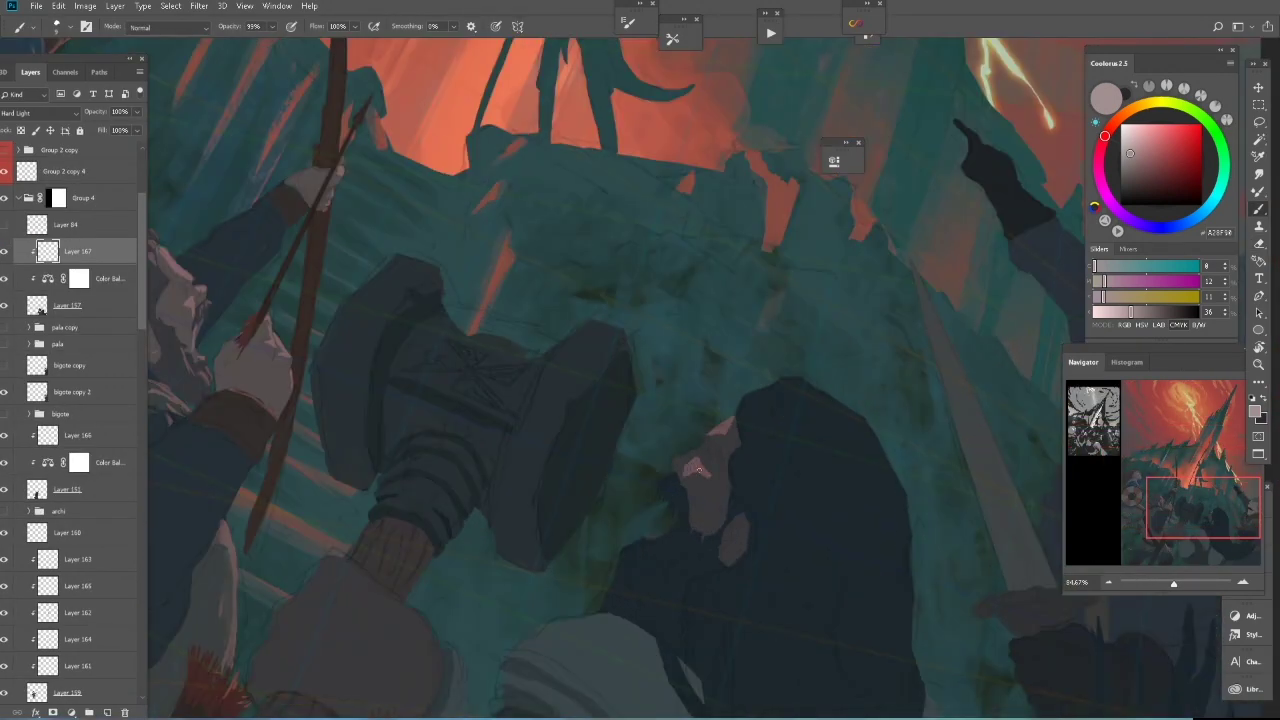
pyautogui.press('e')
pyautogui.scroll(-3, 692, 549)
pyautogui.scroll(4, 663, 537)
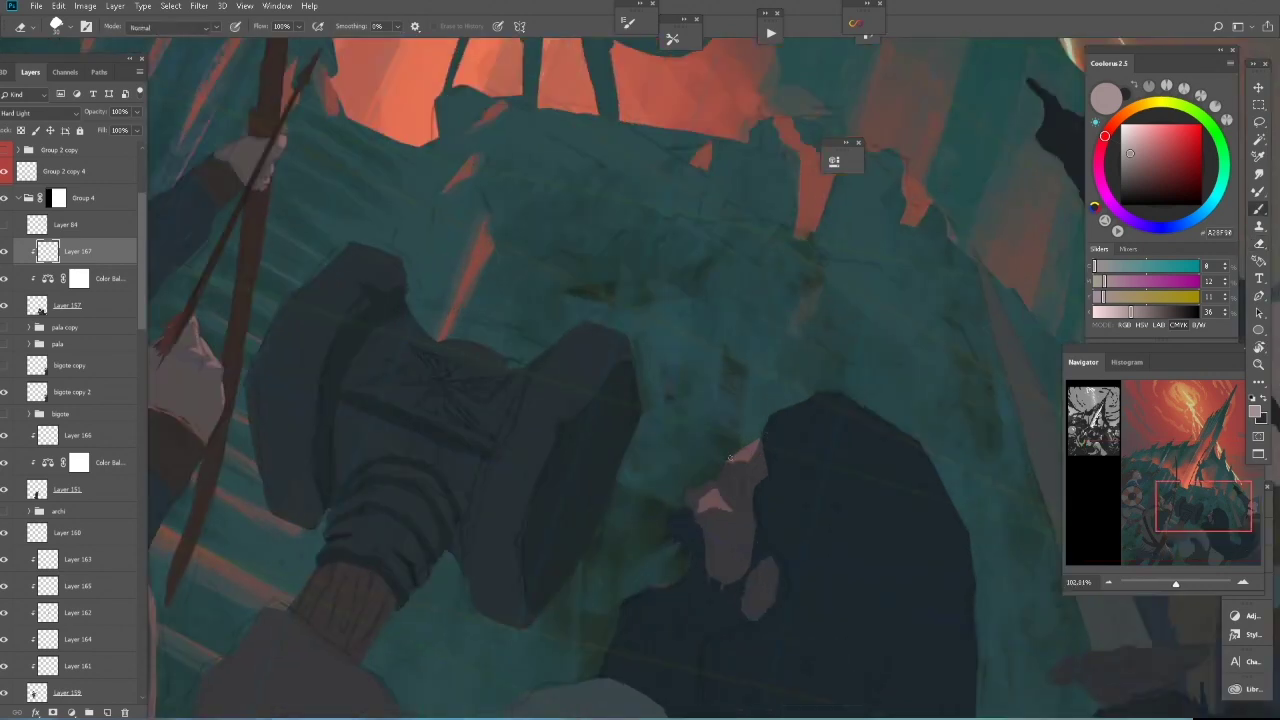
pyautogui.press('b')
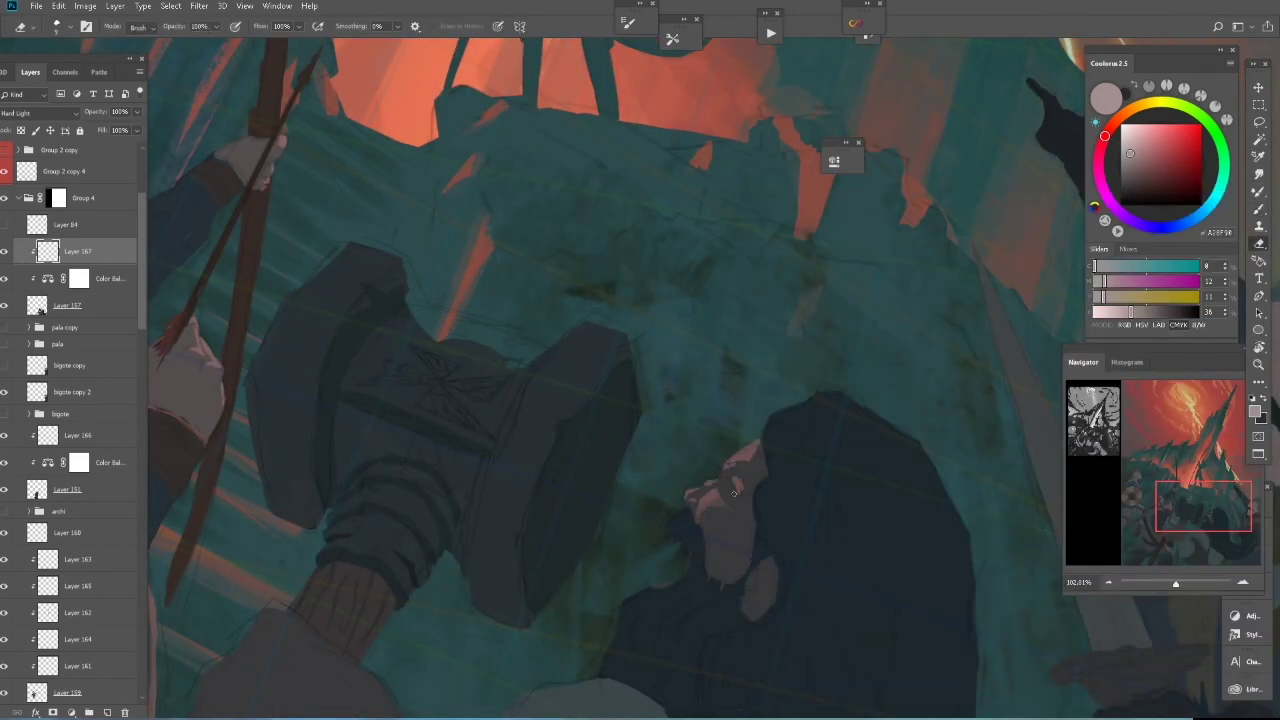
pyautogui.scroll(-4, 750, 520)
pyautogui.scroll(4, 836, 389)
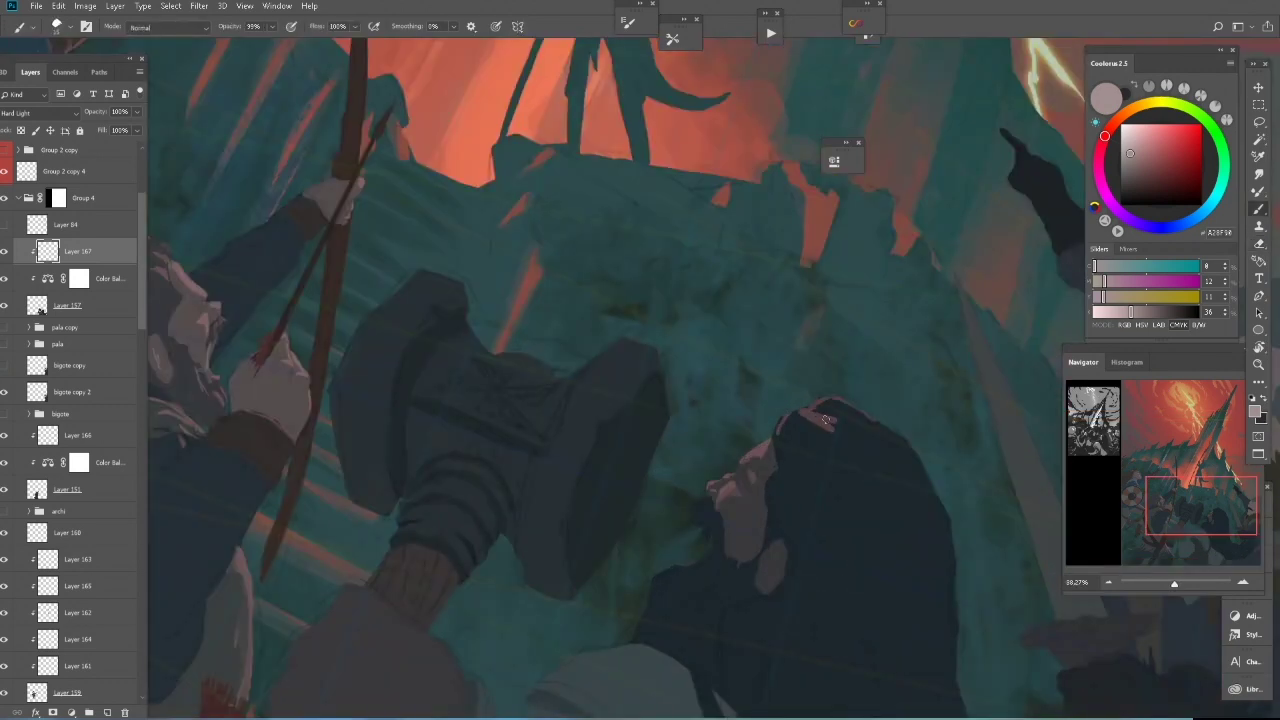
pyautogui.scroll(-4, 826, 418)
pyautogui.scroll(4, 762, 318)
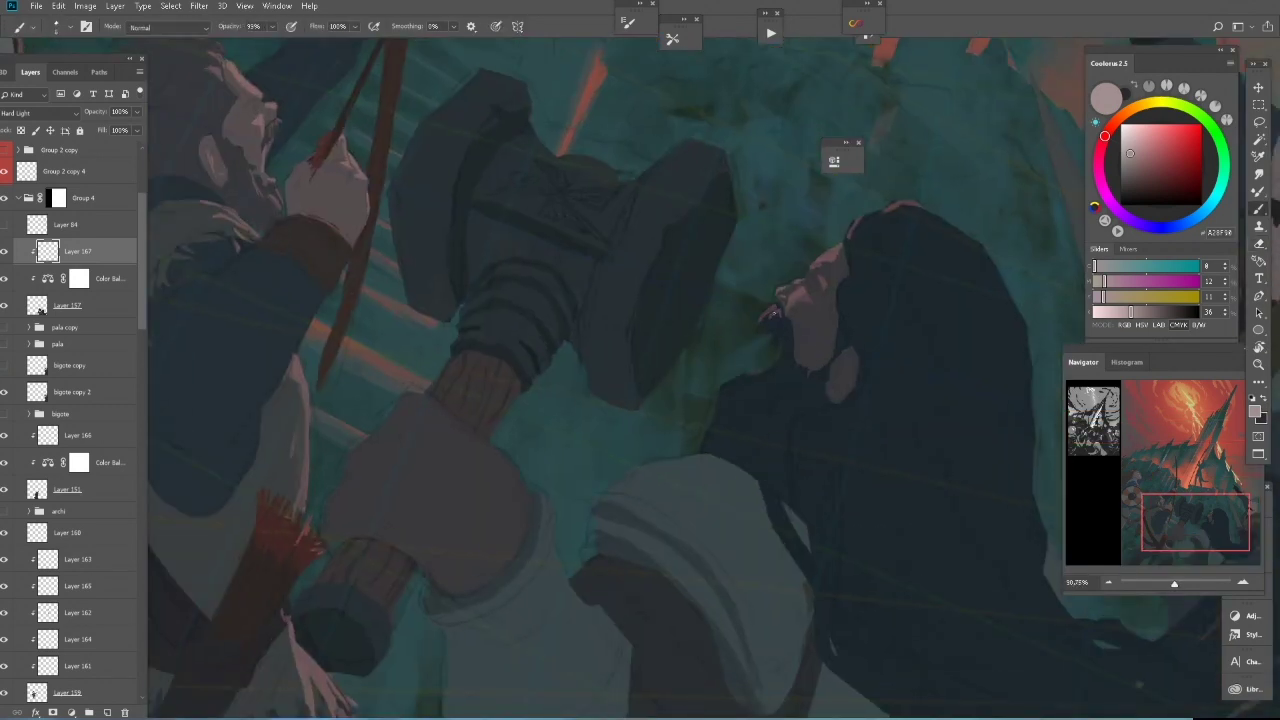
# - Refine the long-haired warrior's face, painting and erasing with a different brush preset
pyautogui.press('e')
pyautogui.press('b')
pyautogui.scroll(-3, 714, 424)
pyautogui.rightClick(548, 488)
pyautogui.press('Escape')
pyautogui.press('e')
pyautogui.scroll(-2, 612, 344)
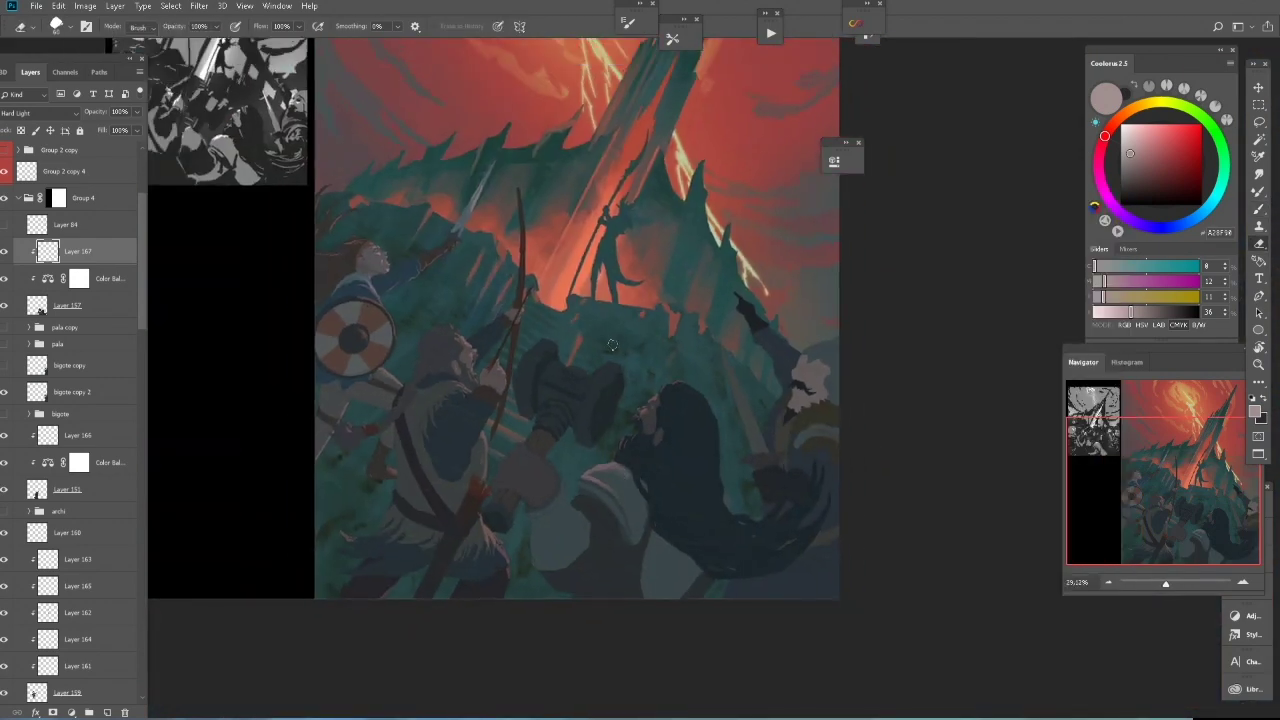
pyautogui.scroll(-2, 675, 416)
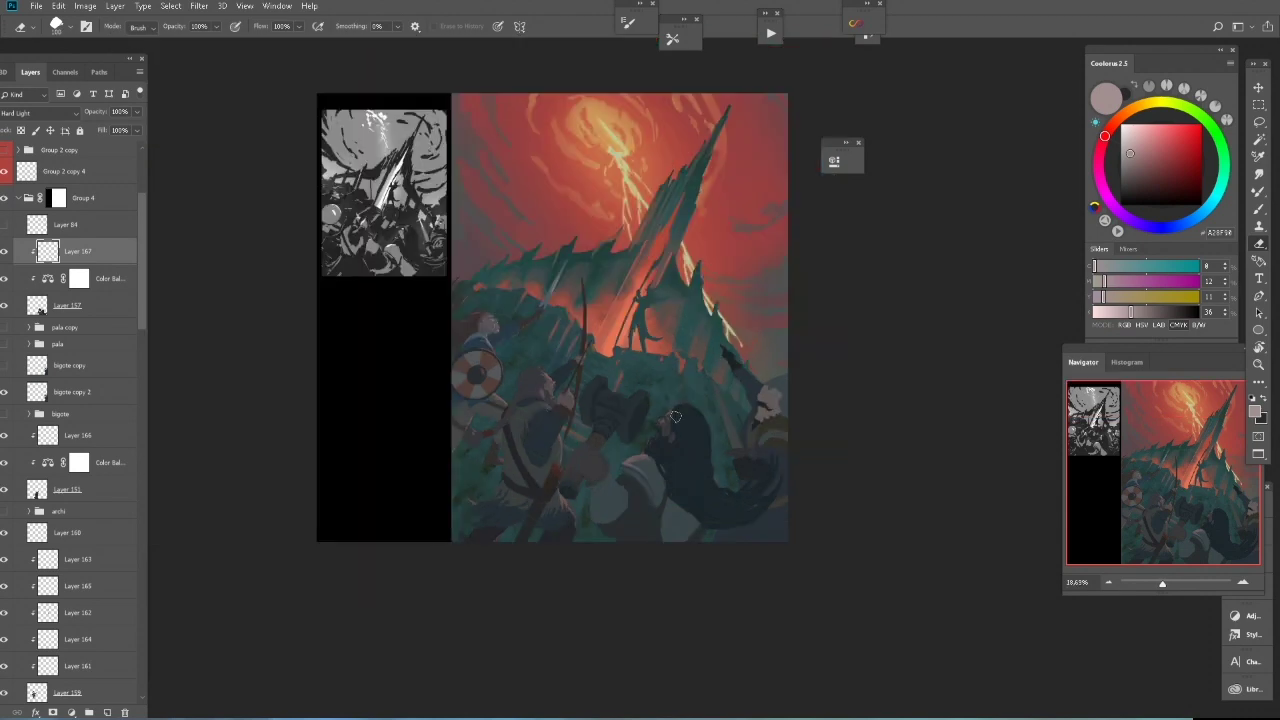
pyautogui.press('b')
pyautogui.scroll(2, 720, 488)
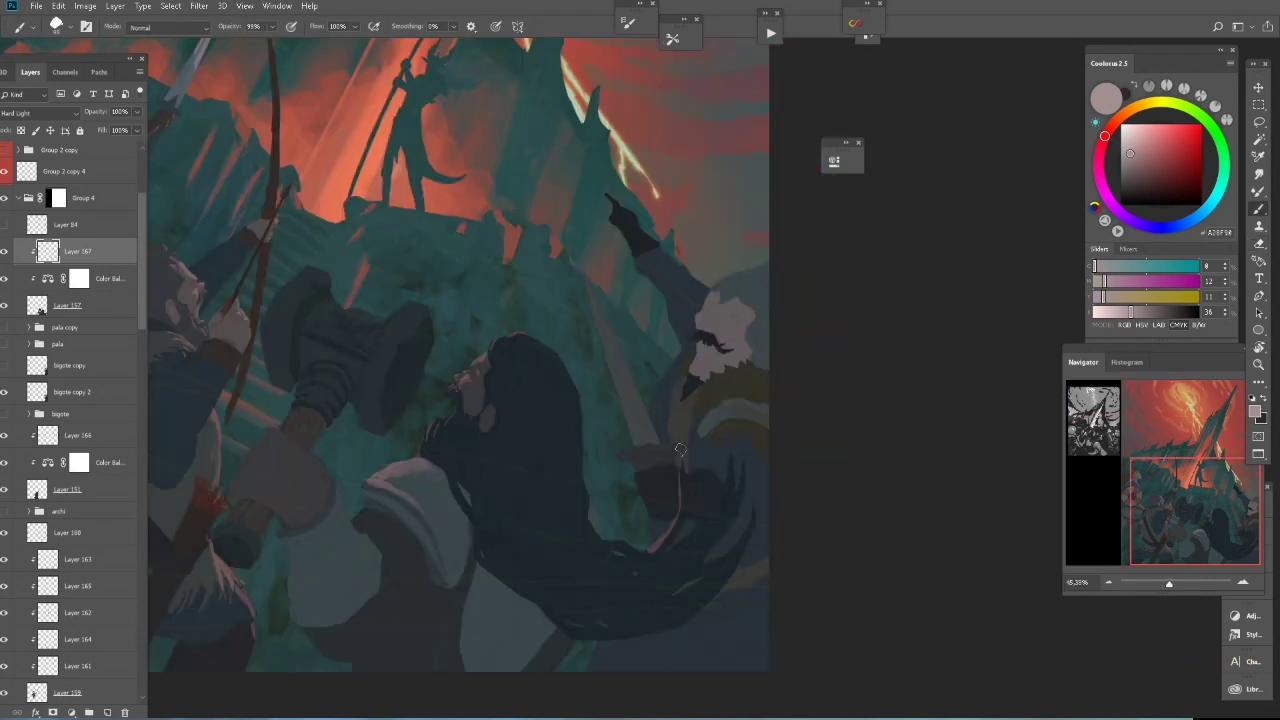
pyautogui.scroll(-2, 646, 562)
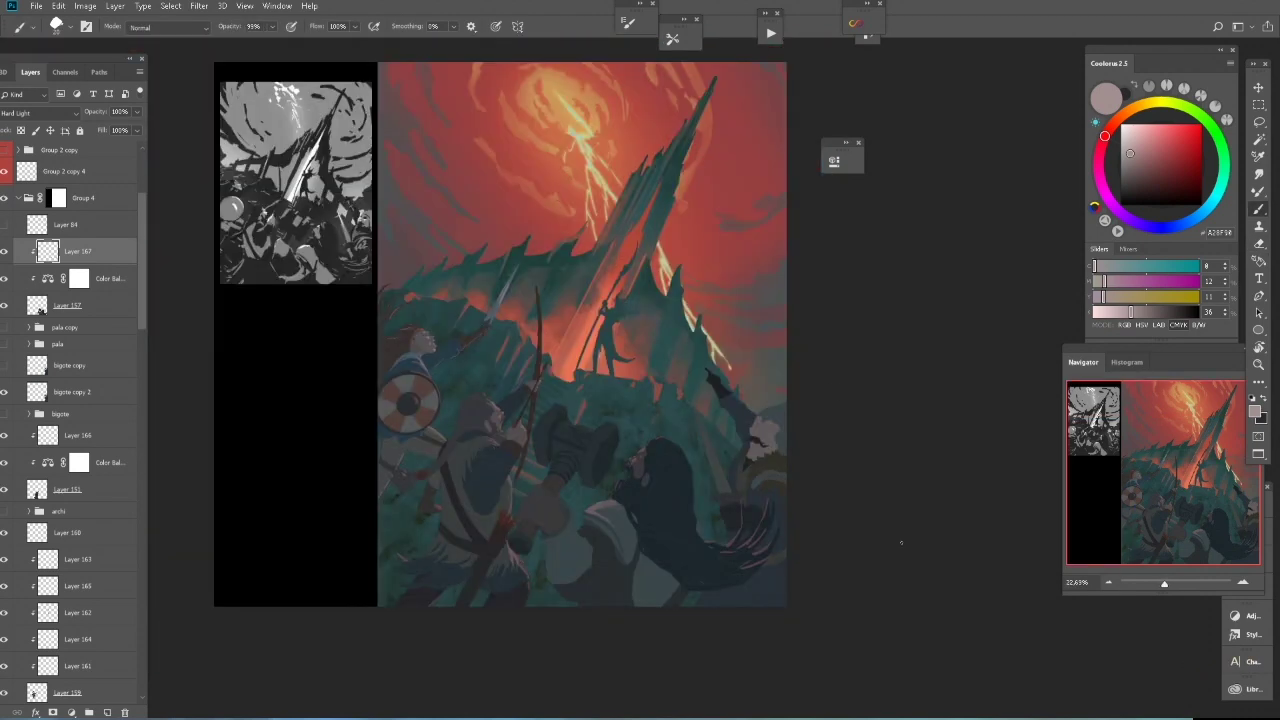
pyautogui.scroll(2, 534, 566)
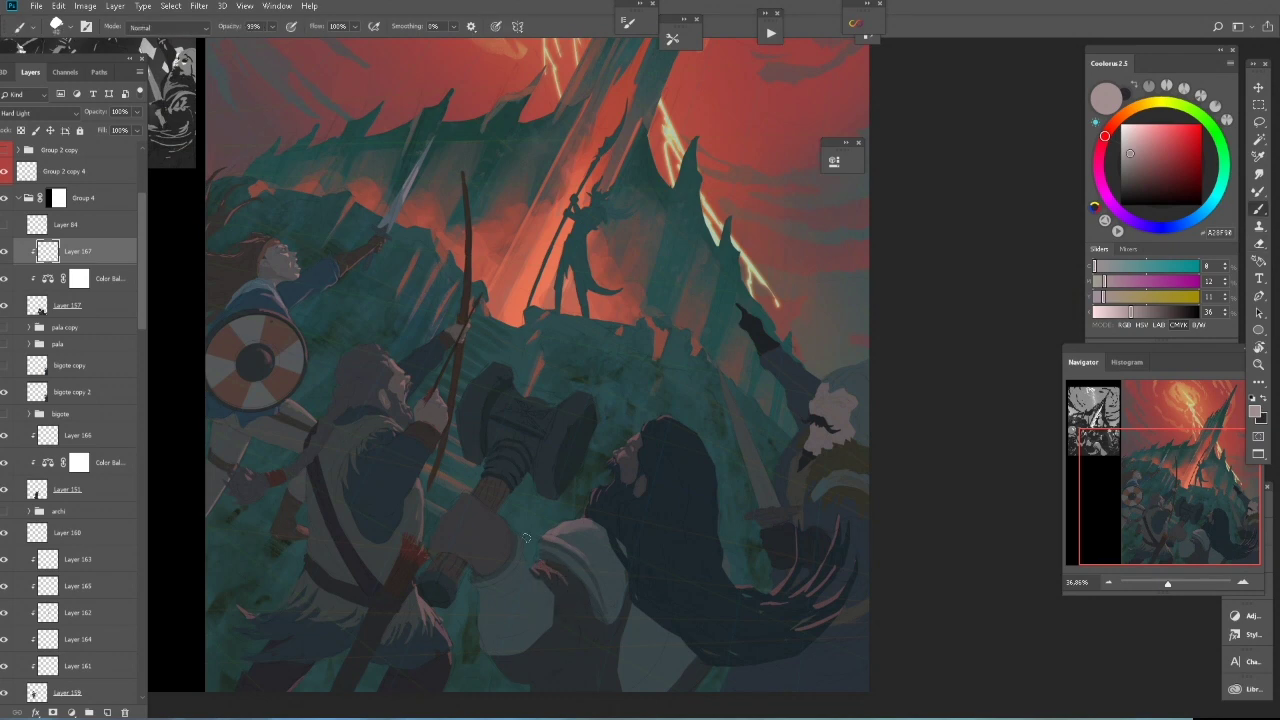
pyautogui.scroll(-2, 452, 507)
pyautogui.scroll(1, 771, 397)
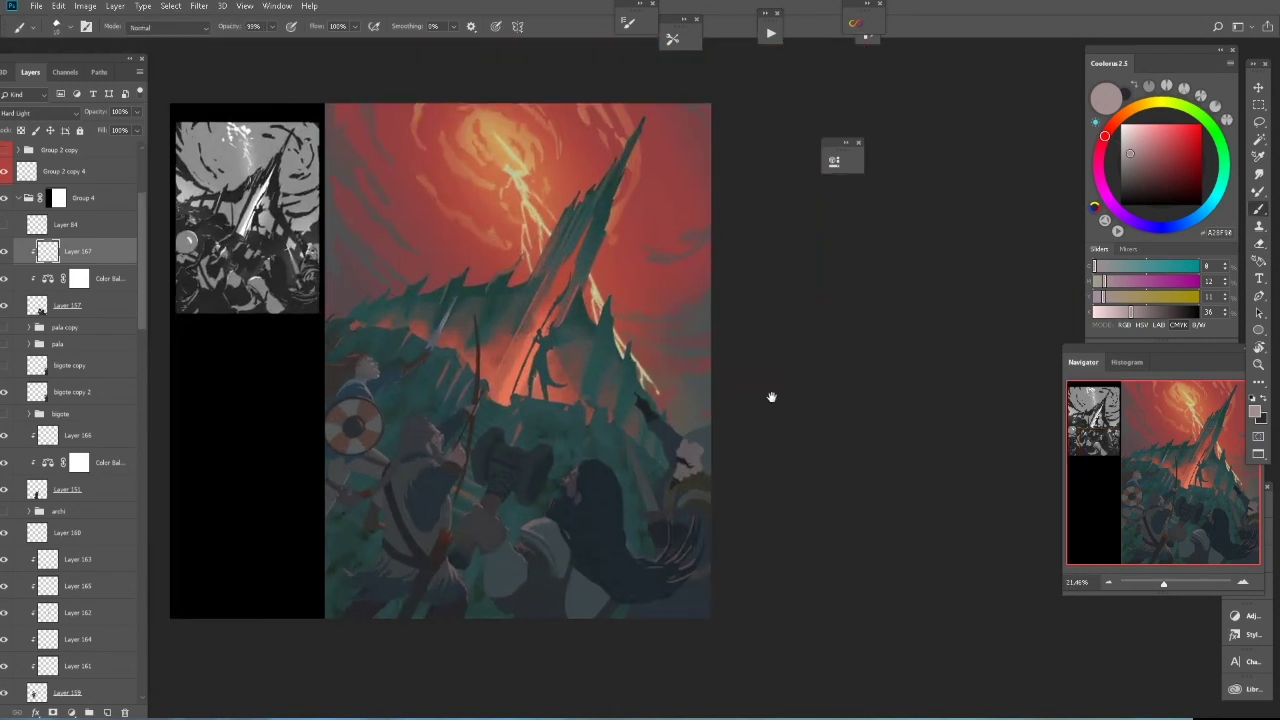
pyautogui.scroll(1, 605, 462)
# - Refine the pointing figure on the right and select his beard with the Magic Wand
pyautogui.press('e')
pyautogui.press('b')
pyautogui.hscroll(-1, 630, 460)
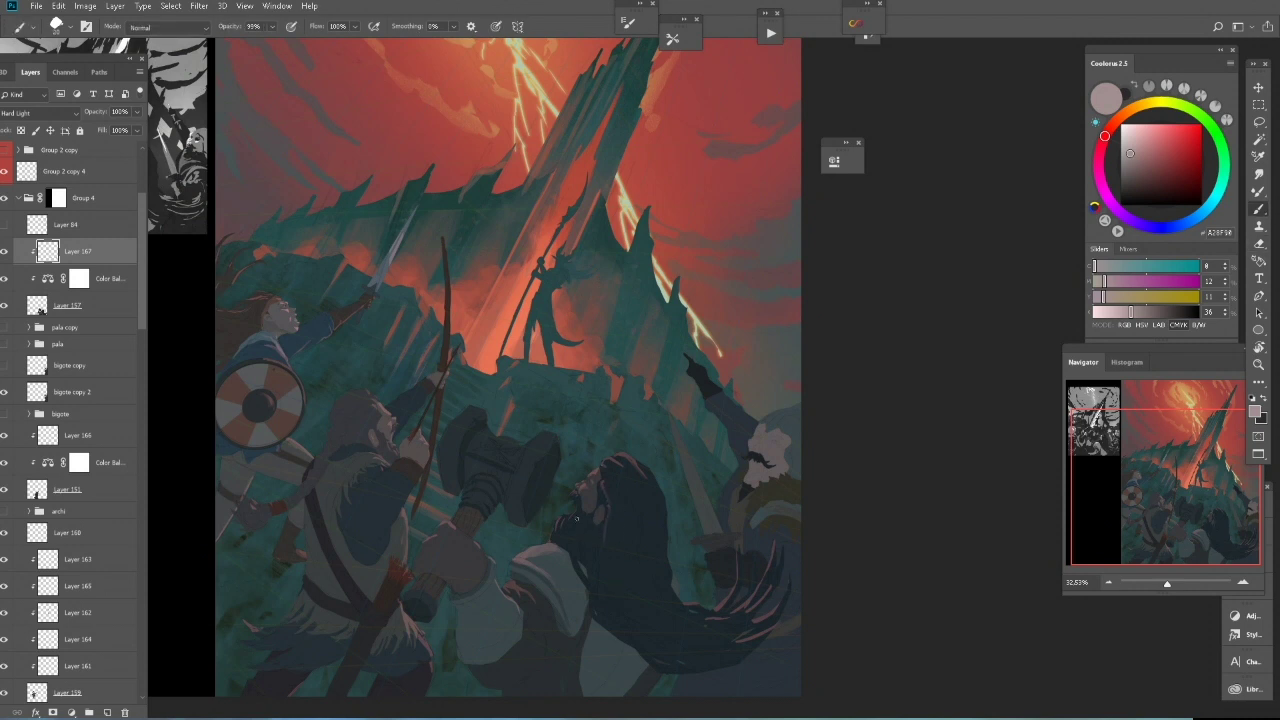
pyautogui.press('e')
pyautogui.press('b')
pyautogui.press('e')
pyautogui.press('b')
pyautogui.press('e')
pyautogui.scroll(1, 606, 550)
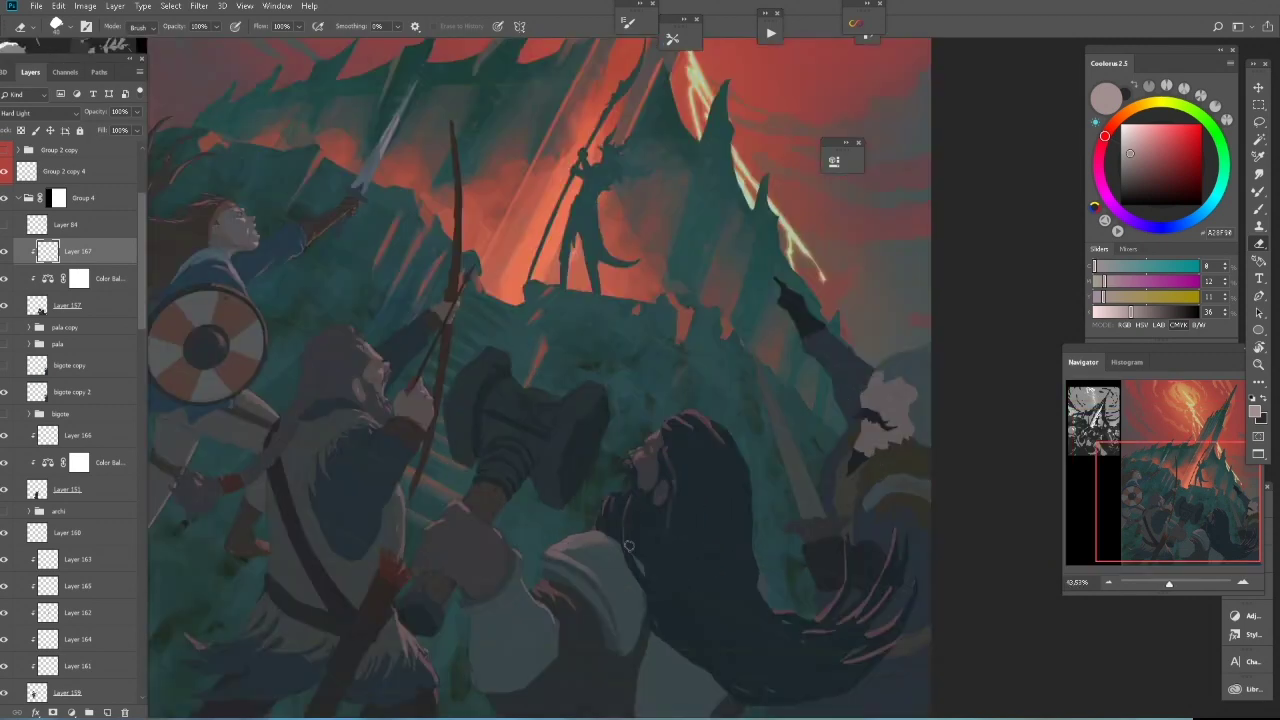
pyautogui.scroll(-1, 606, 400)
pyautogui.press('w')
pyautogui.click(716, 398)
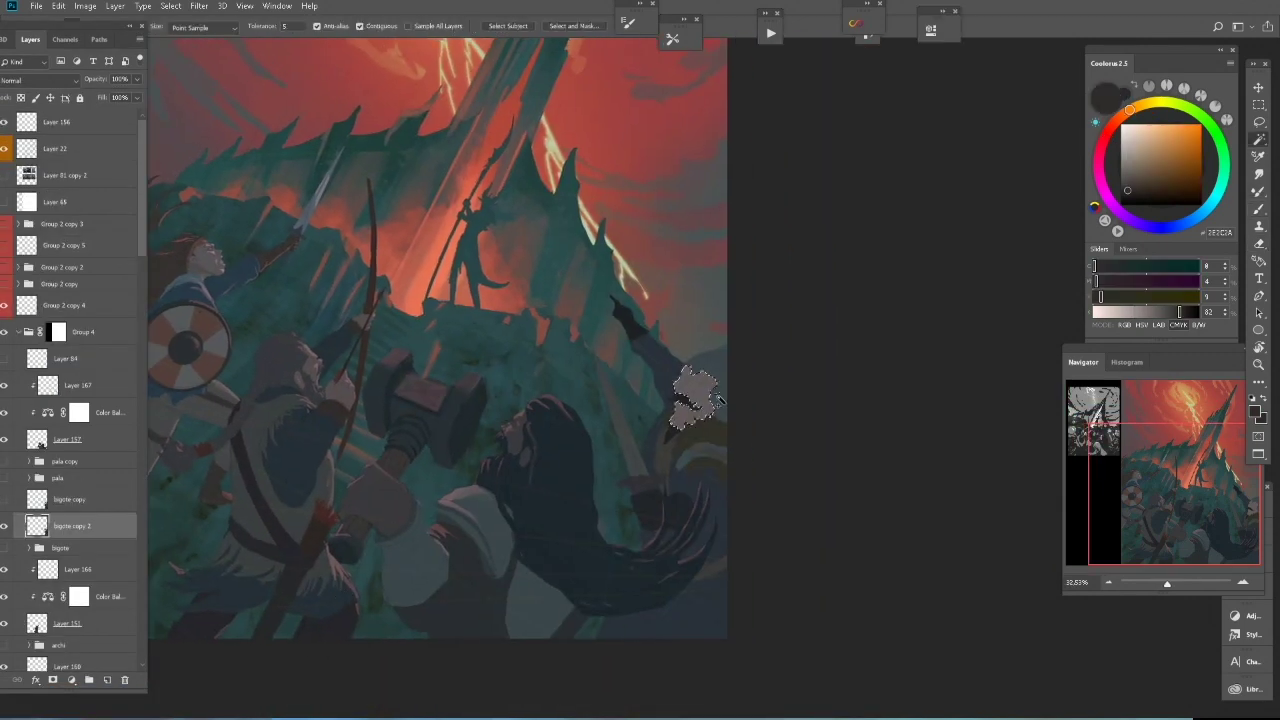
# - Lighten the selected beard with Hue/Saturation, then deselect it and return to the brush
pyautogui.hotkey('ctrl', 'u')
pyautogui.moveTo(880, 200); pyautogui.dragTo(905, 200)
pyautogui.press('Return')
pyautogui.hotkey('ctrl', 'd')
pyautogui.hotkey('ctrl', 'u')
pyautogui.press('Escape')
pyautogui.scroll(1, 780, 400)
pyautogui.press('b')
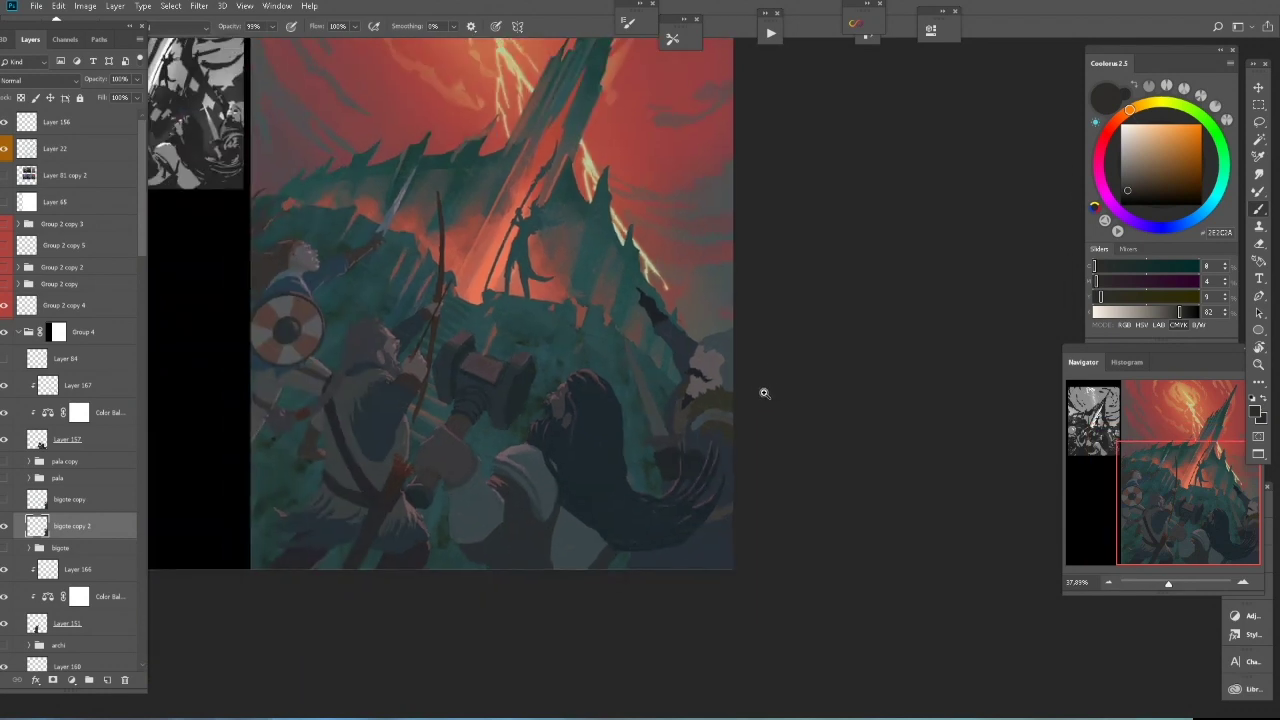
pyautogui.scroll(1, 764, 393)
# - Add a clipped Color Balance shifting midtones slightly toward cyan, plus a Levels adjustment
pyautogui.hotkey('ctrl', 'b')
pyautogui.moveTo(768, 97); pyautogui.dragTo(762, 100)
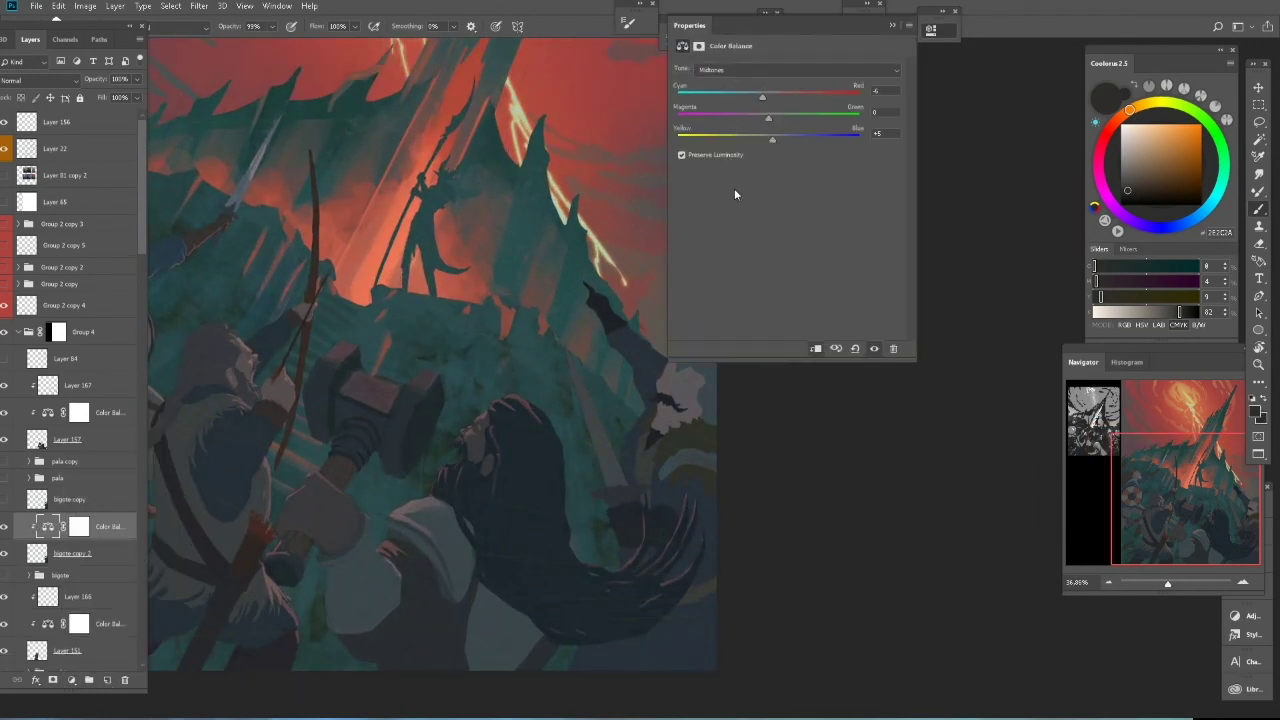
pyautogui.scroll(-1, 734, 194)
pyautogui.click(71, 679)
pyautogui.click(85, 506)
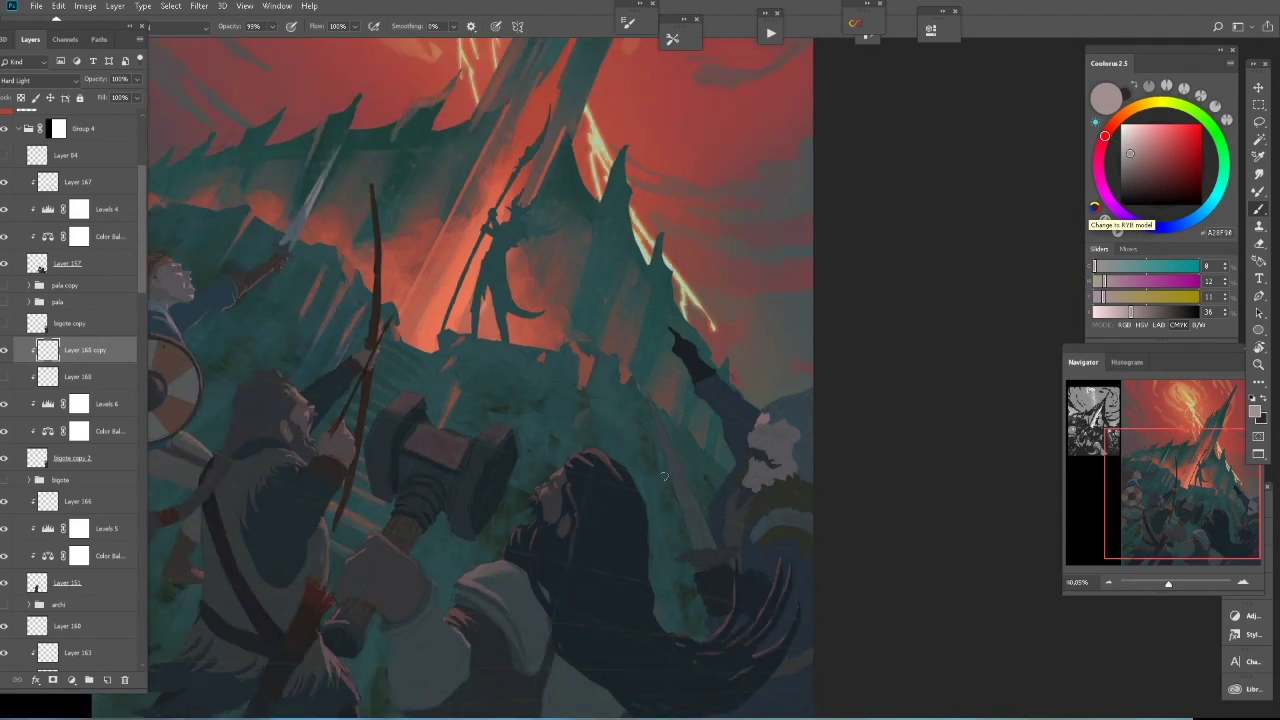
pyautogui.scroll(3, 775, 428)
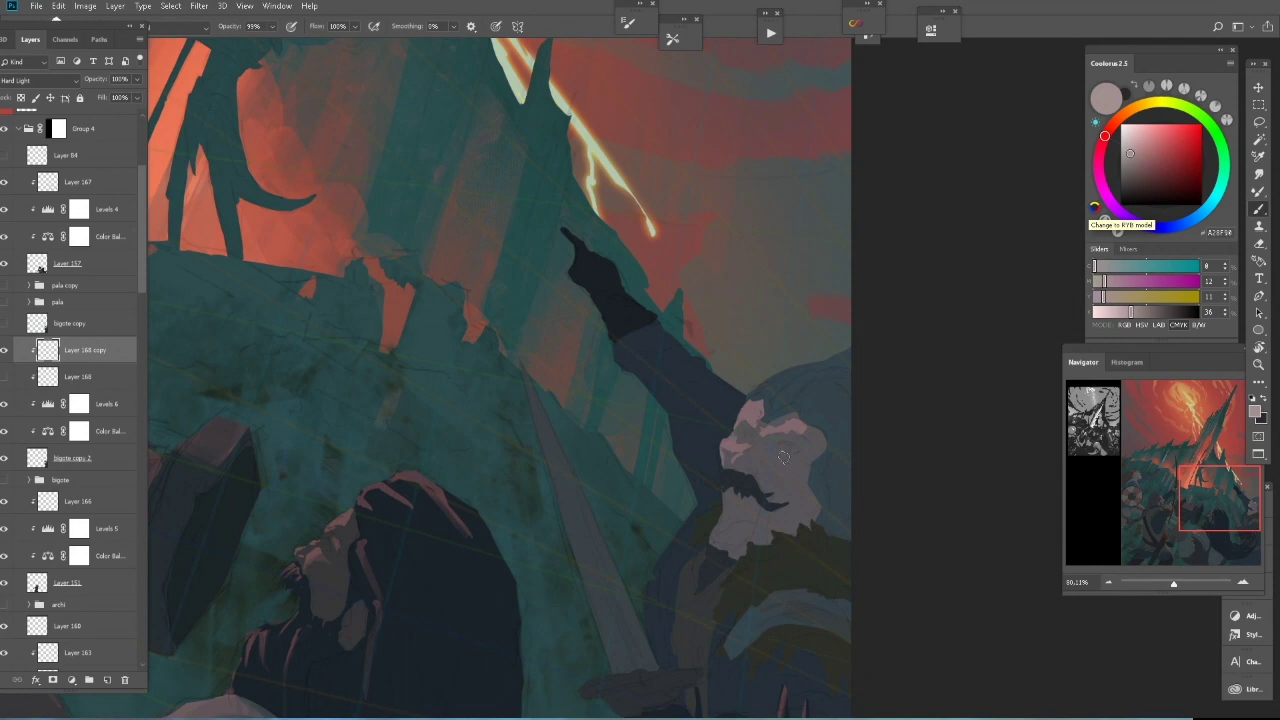
# - Paint the pink face on a new empty layer and drop its selection
pyautogui.press('e')
pyautogui.press('b')
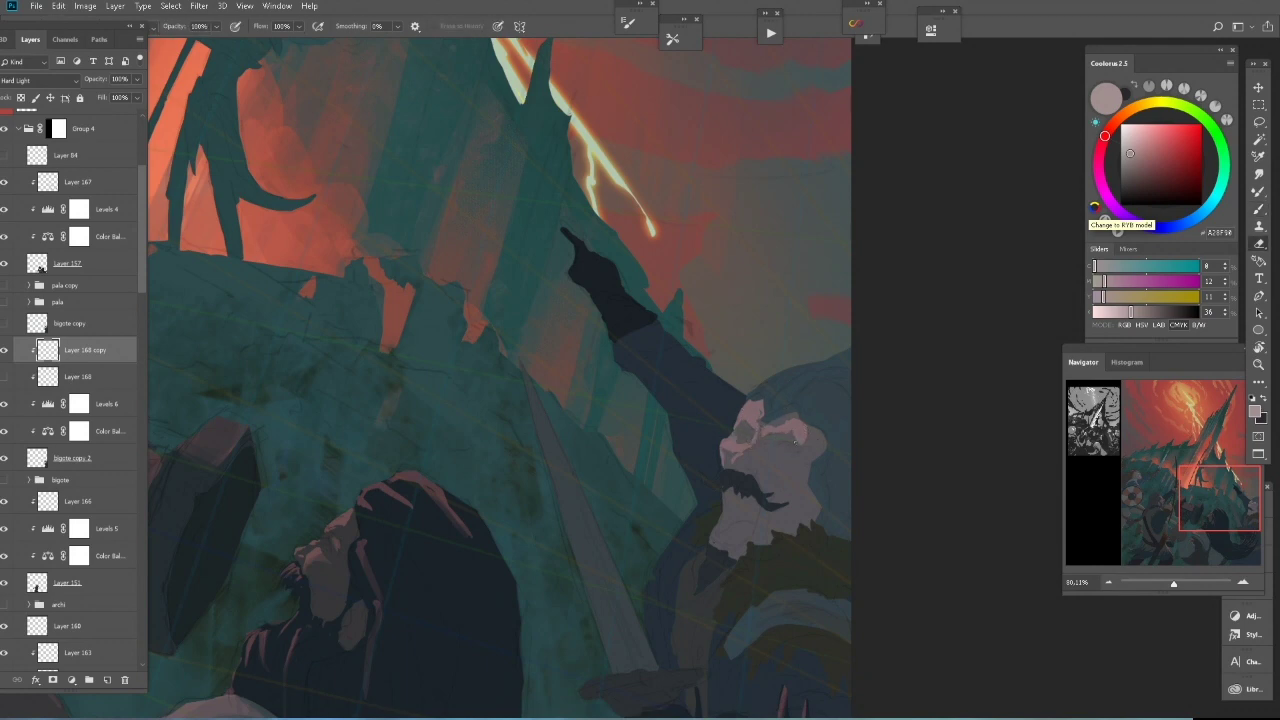
pyautogui.hotkey('ctrl', 'shift', 'alt', 'n')
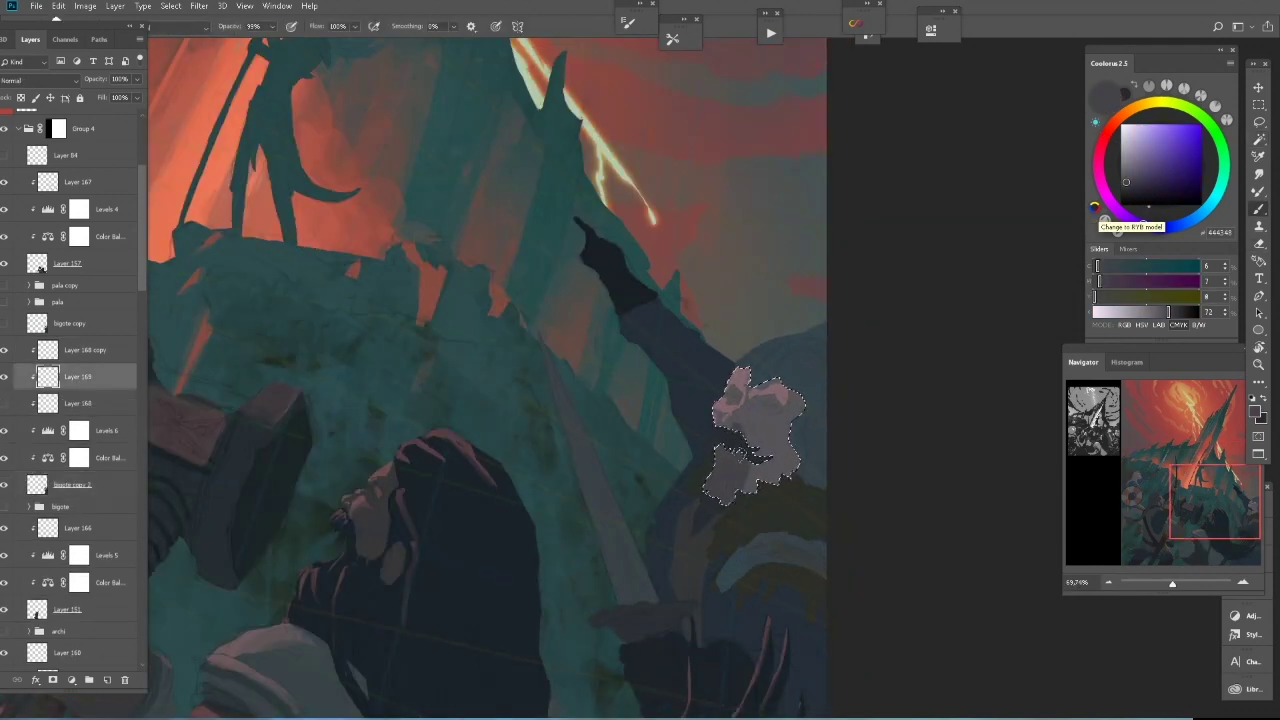
pyautogui.press('e')
pyautogui.hotkey('ctrl', 'd')
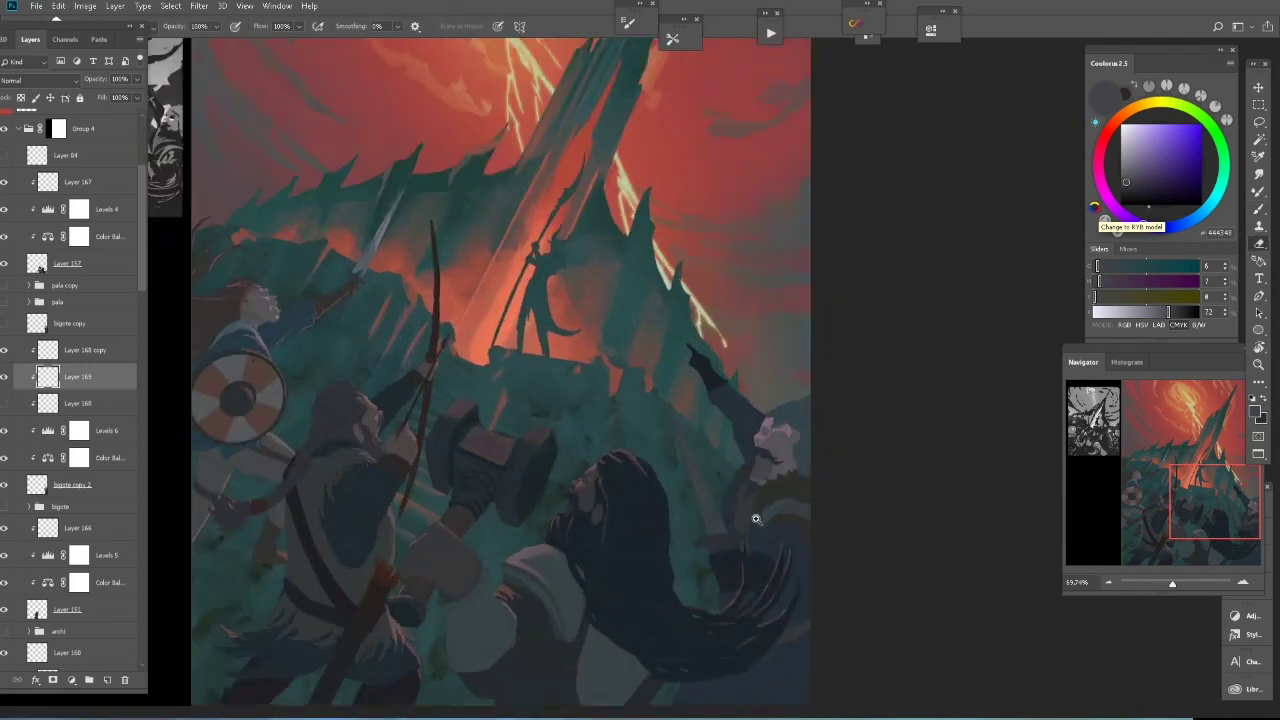
# - Magic Wand the warrior's fur collar and lighten it slightly (+2) with Hue/Saturation
pyautogui.scroll(-3, 750, 552)
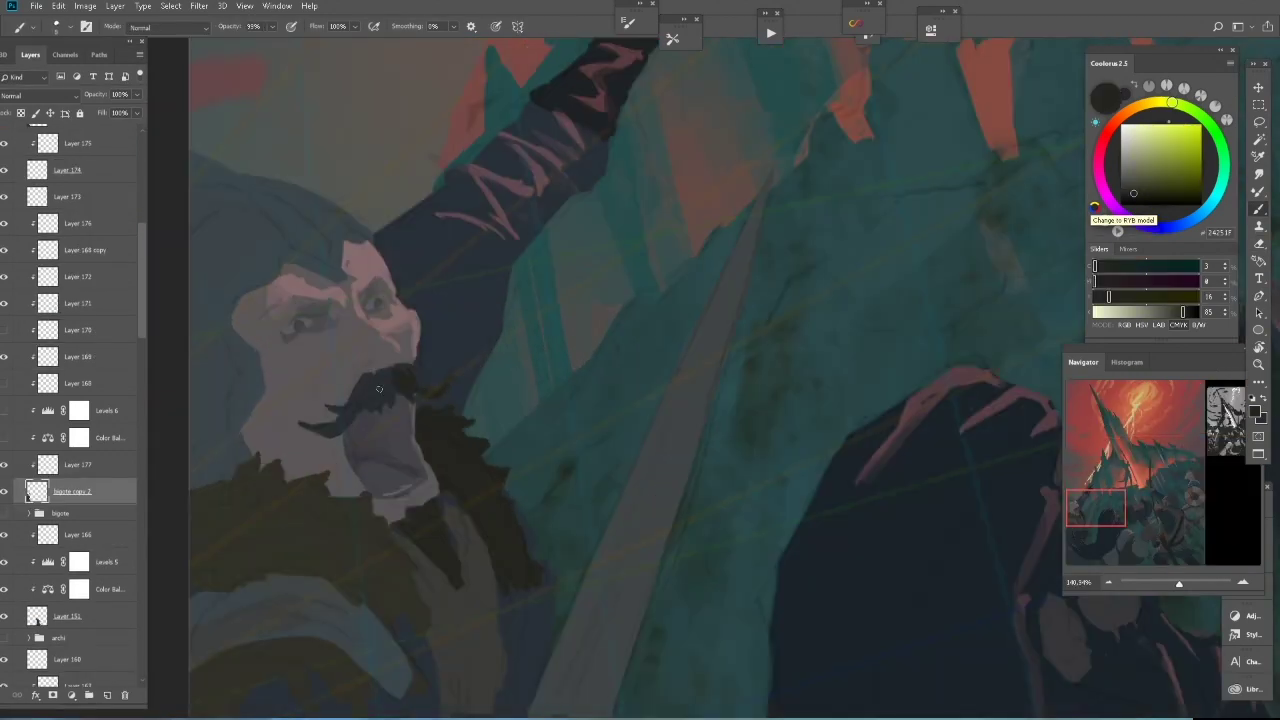
pyautogui.scroll(-5, 379, 390)
pyautogui.scroll(-2, 900, 366)
pyautogui.scroll(4, 466, 377)
pyautogui.scroll(2, 465, 410)
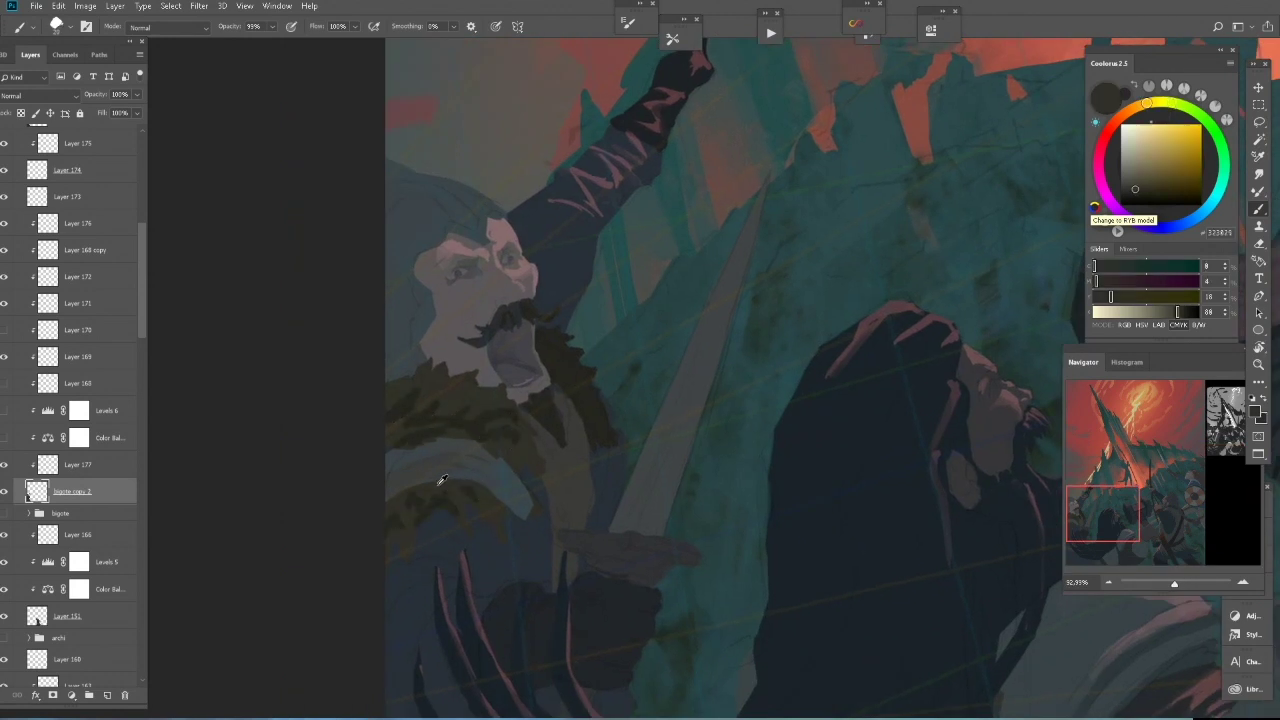
pyautogui.scroll(-2, 600, 505)
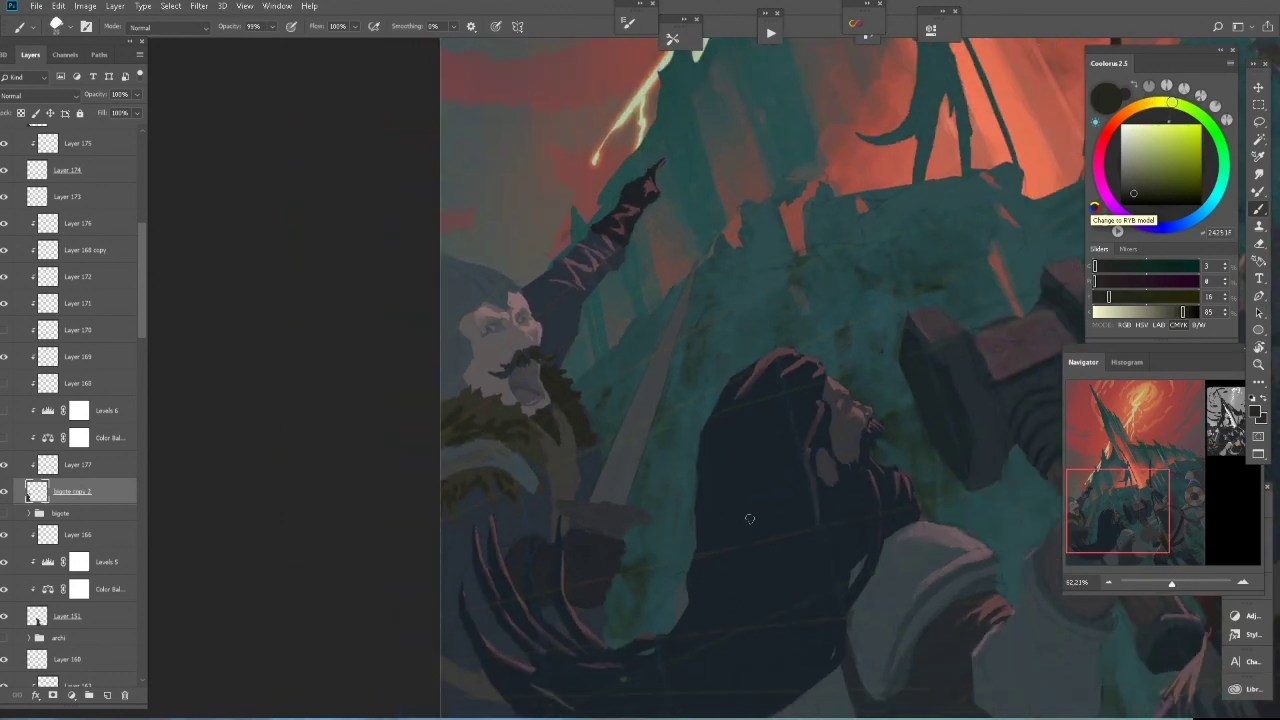
pyautogui.scroll(2, 491, 397)
pyautogui.press('w')
pyautogui.click(529, 420)
pyautogui.scroll(2, 529, 420)
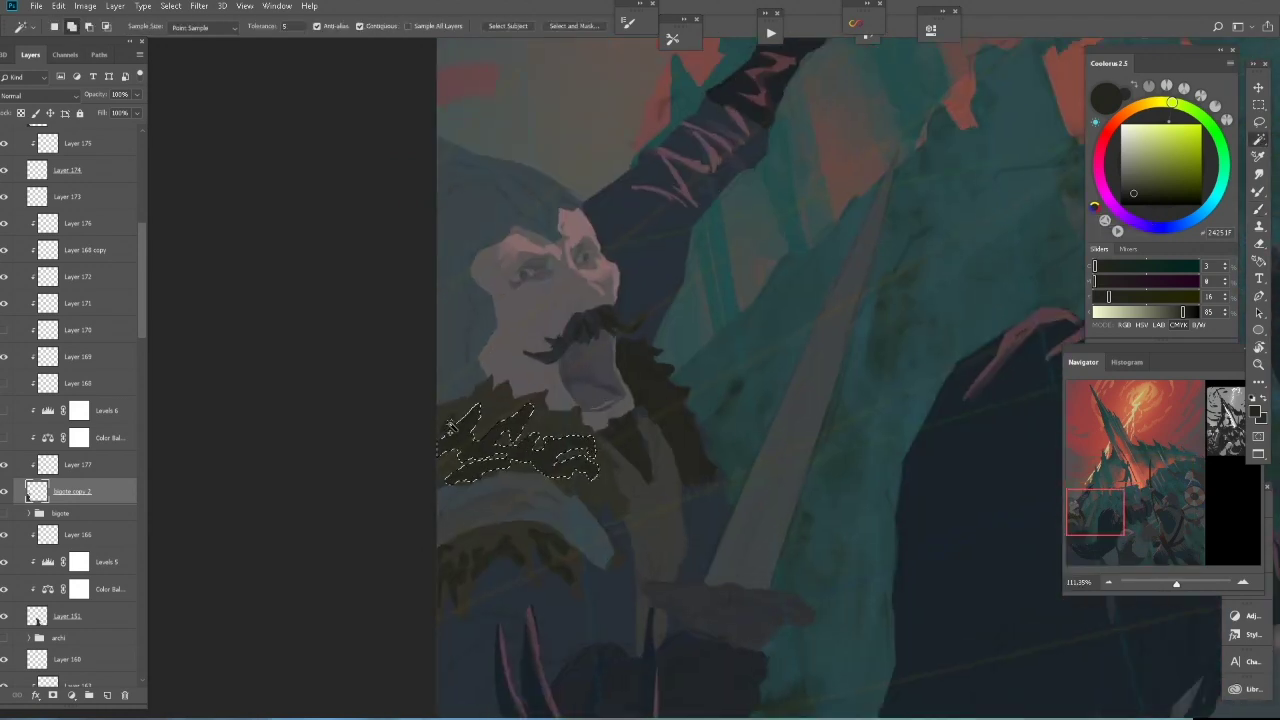
pyautogui.hotkey('ctrl', 'u')
pyautogui.moveTo(882, 197); pyautogui.dragTo(885, 202)
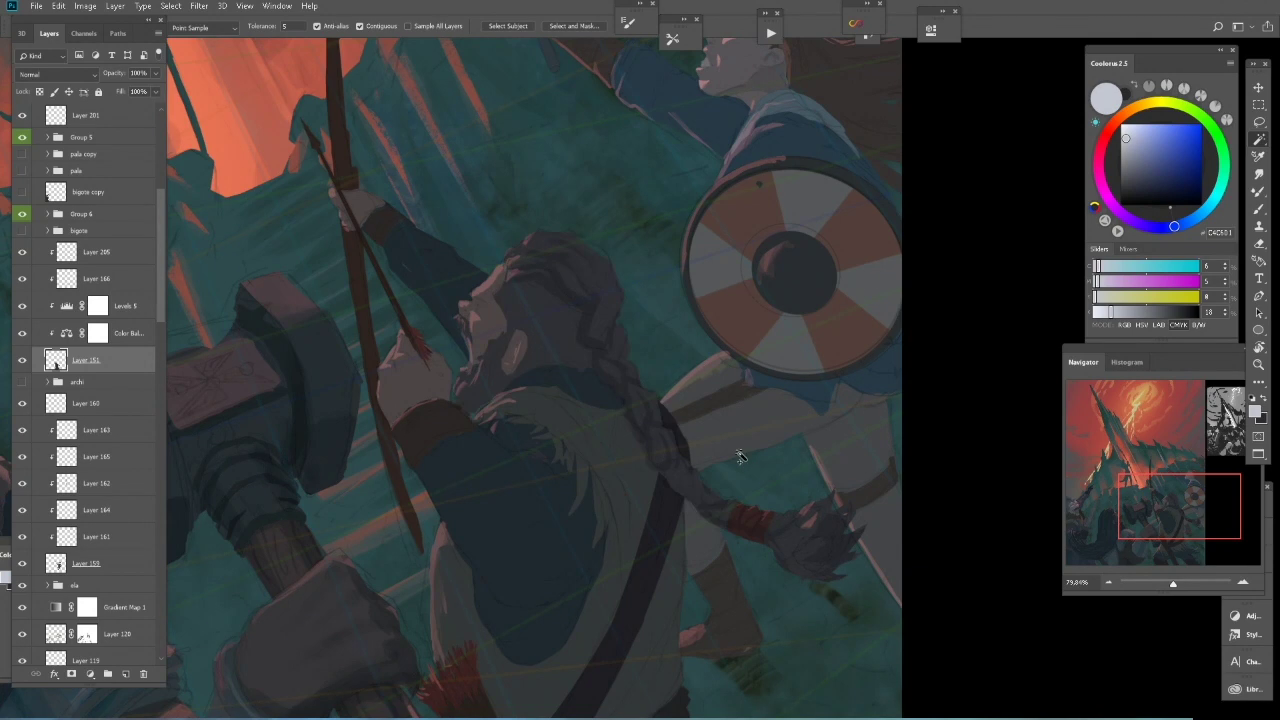
# - Set the current layer's blend mode to Multiply
pyautogui.press('b')
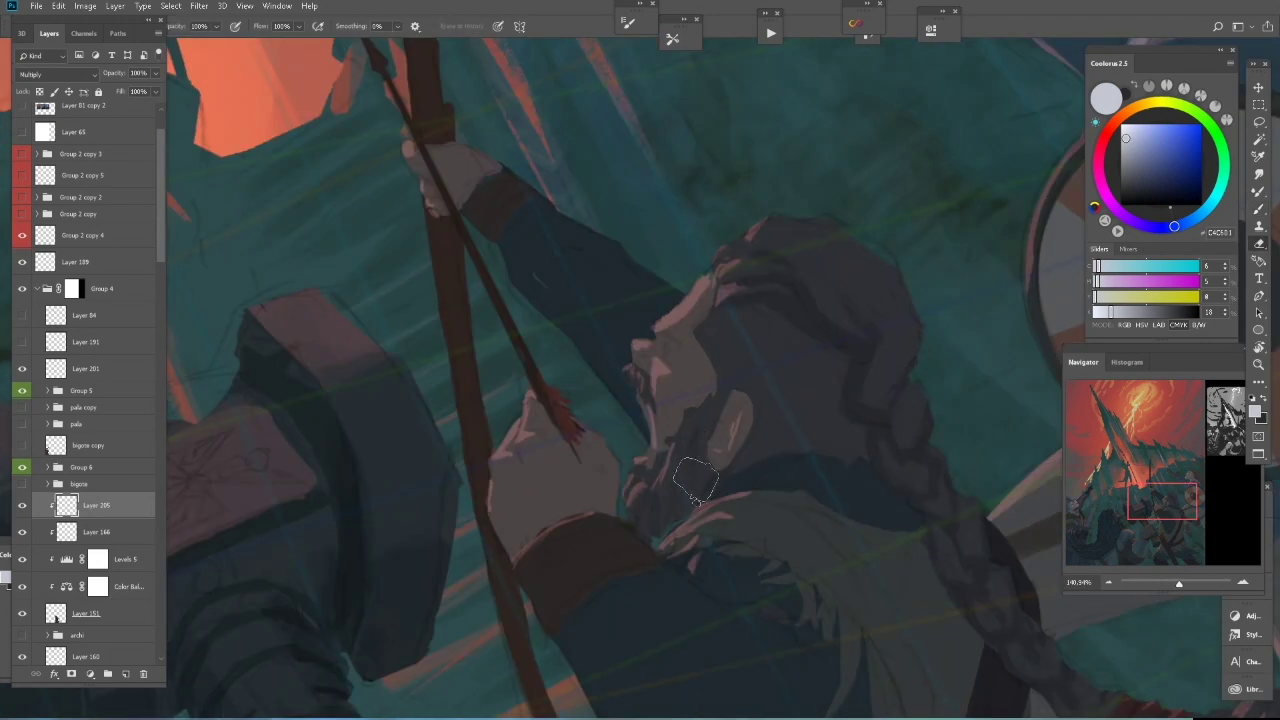
pyautogui.click(62, 74)
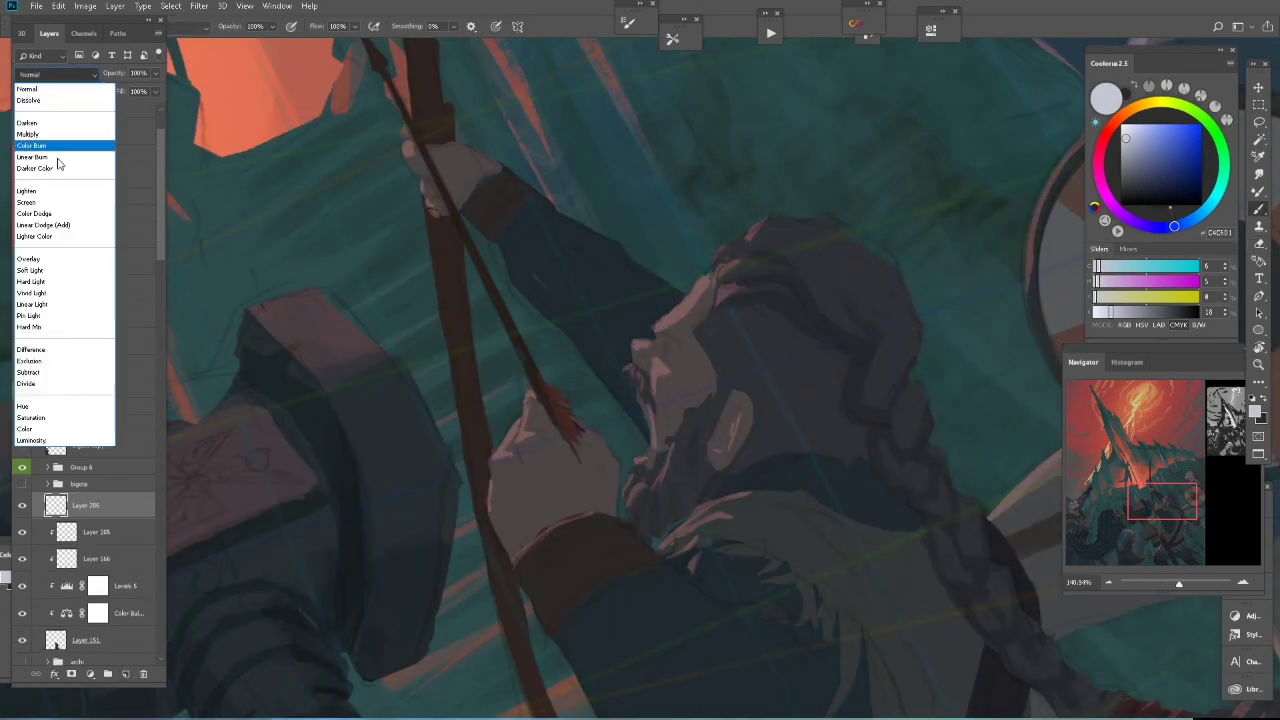
pyautogui.click(27, 134)
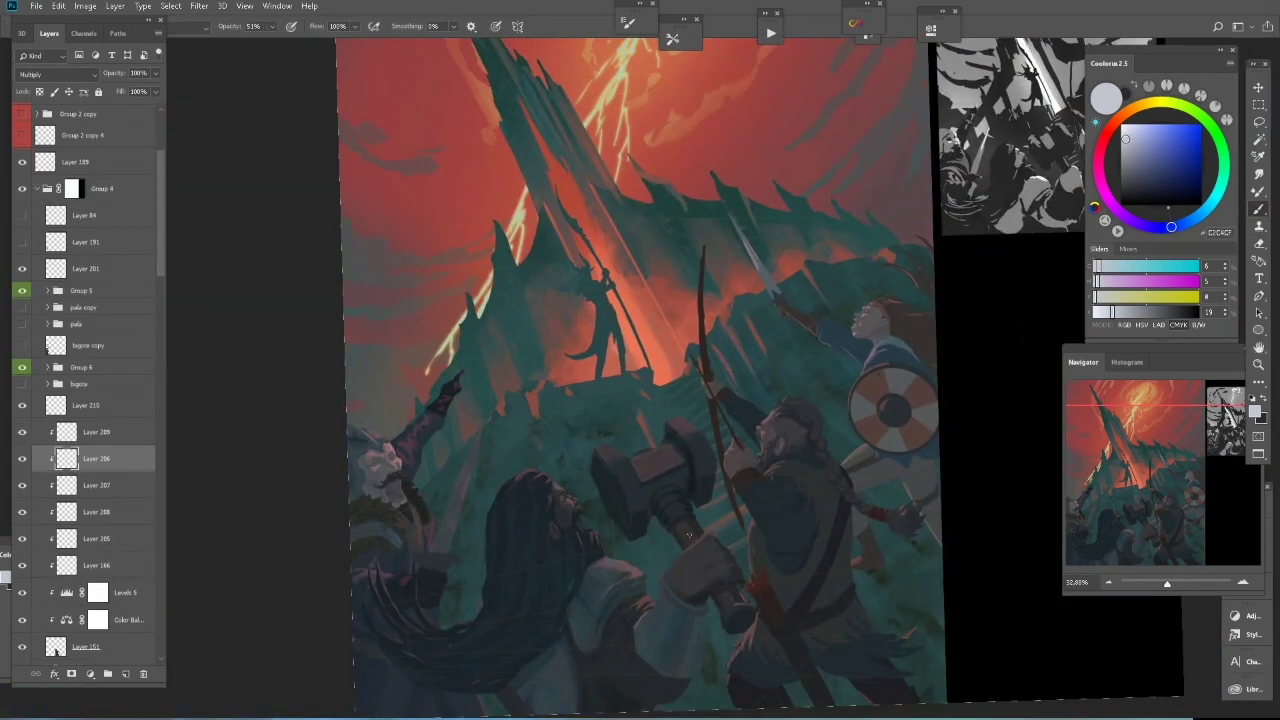
pyautogui.scroll(2, 689, 535)
pyautogui.scroll(2, 771, 443)
pyautogui.scroll(2, 677, 517)
pyautogui.scroll(2, 677, 517)
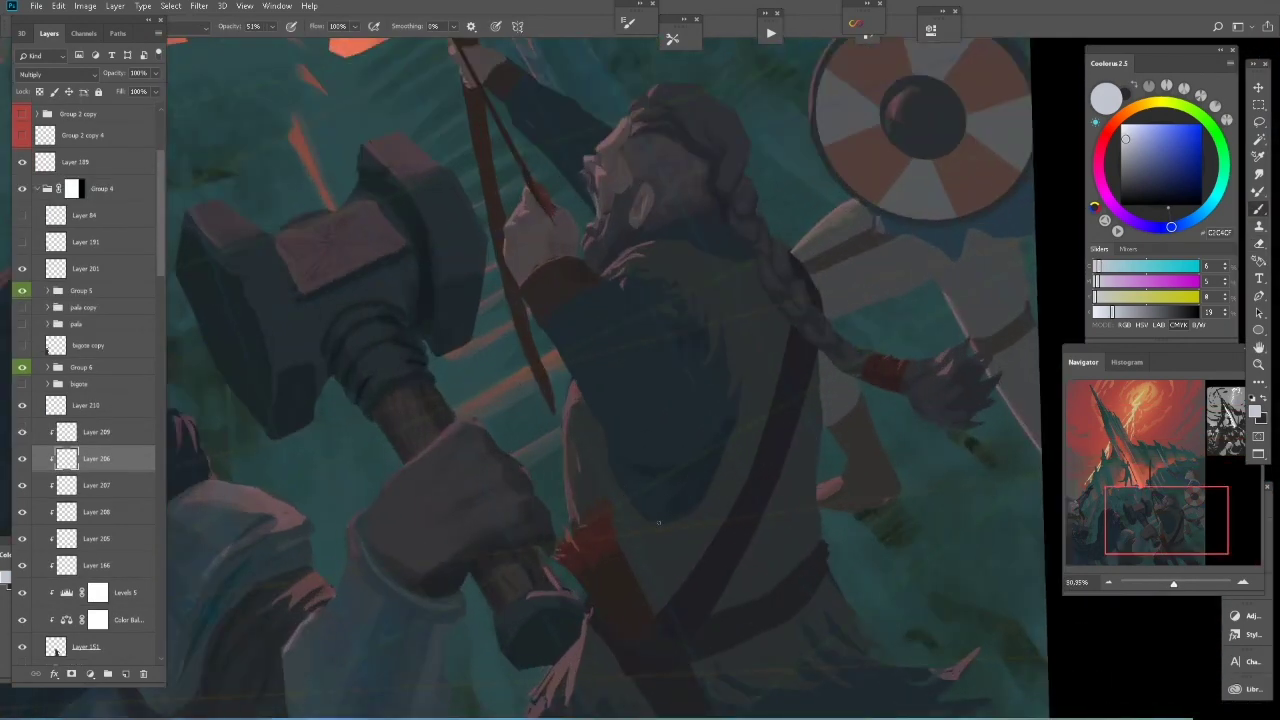
pyautogui.scroll(-2, 643, 516)
pyautogui.scroll(-2, 100, 450)
# - Select the archer's torso with Layer 206 active, and zoom to the archer and shield
pyautogui.keyDown('ctrl'); pyautogui.click(66, 389); pyautogui.keyUp('ctrl')
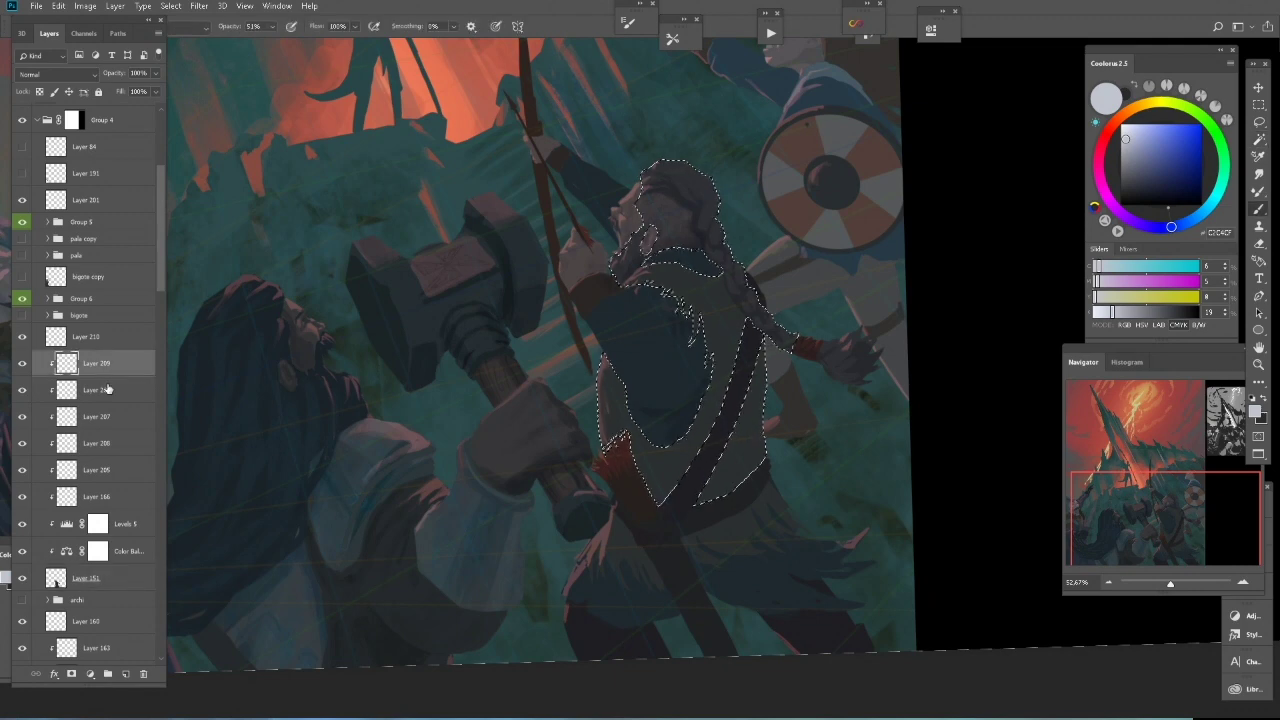
pyautogui.click(108, 389)
pyautogui.scroll(2, 650, 350)
pyautogui.hotkey('ctrl', 'd')
pyautogui.scroll(-3, 694, 314)
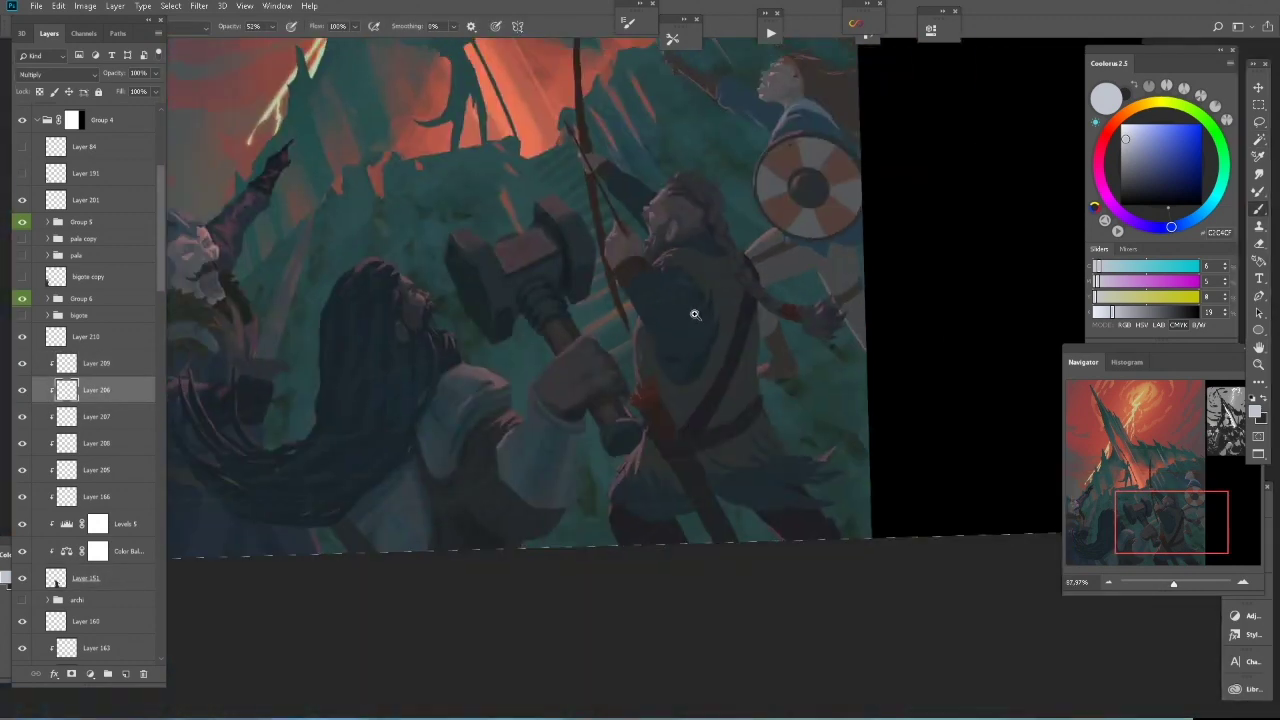
pyautogui.scroll(2, 694, 314)
pyautogui.hotkey('ctrl', 'shift', 'd')
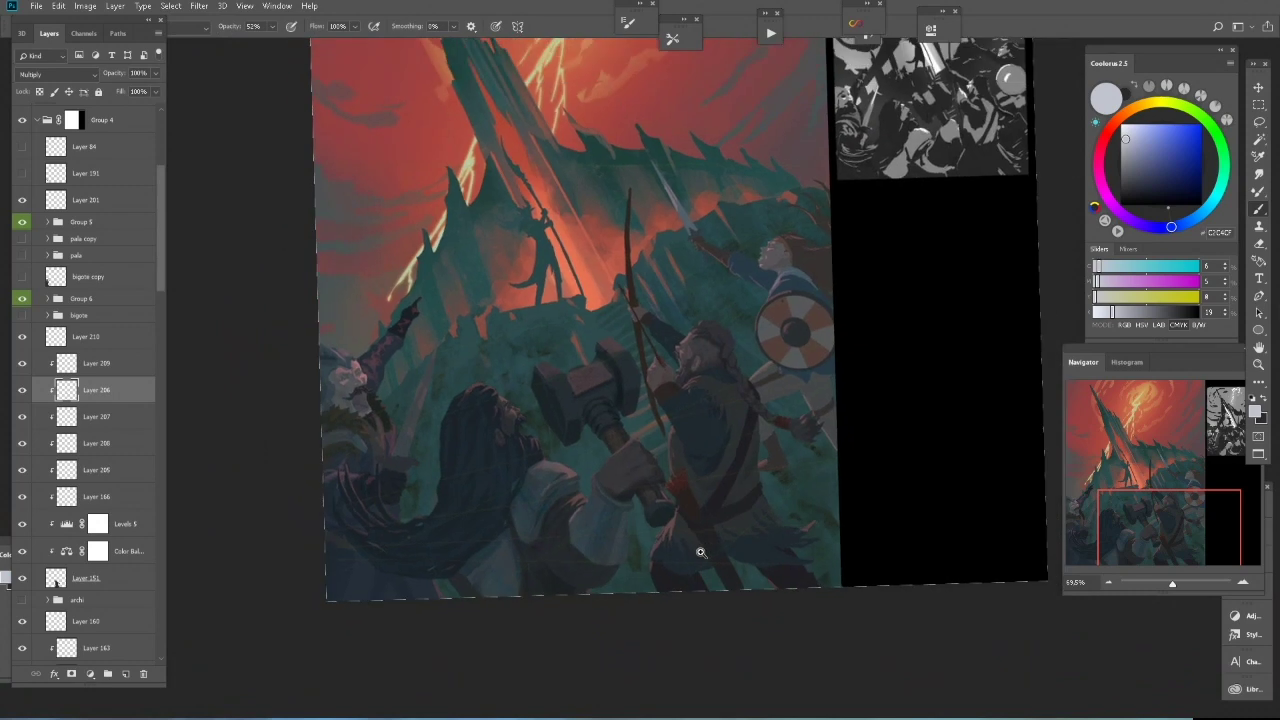
pyautogui.moveTo(697, 508); pyautogui.dragTo(787, 414)
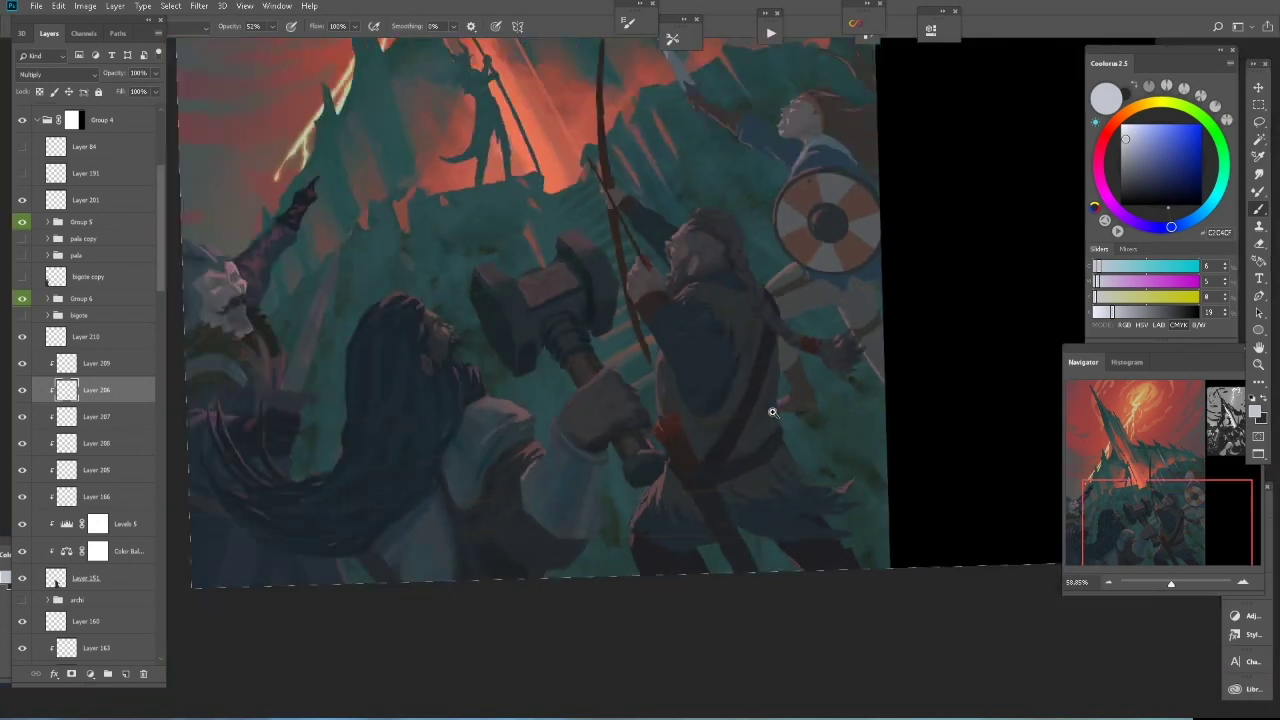
pyautogui.moveTo(787, 414); pyautogui.dragTo(686, 404)
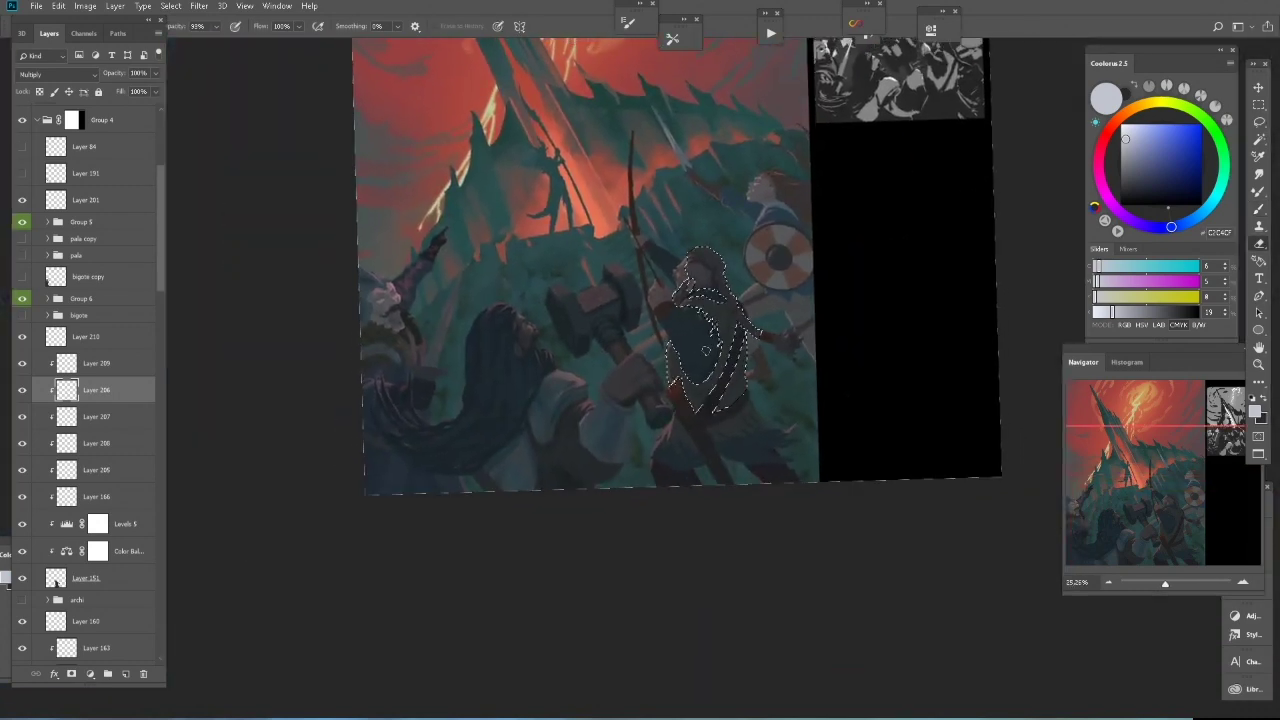
pyautogui.moveTo(780, 325); pyautogui.dragTo(836, 333)
# - Magic Wand select the archer's lower garment in two clicks
pyautogui.press('w')
pyautogui.scroll(-3, 606, 571)
pyautogui.scroll(2, 502, 425)
pyautogui.click(545, 590)
pyautogui.keyDown('shift'); pyautogui.click(690, 552); pyautogui.keyUp('shift')
pyautogui.scroll(-3, 600, 450)
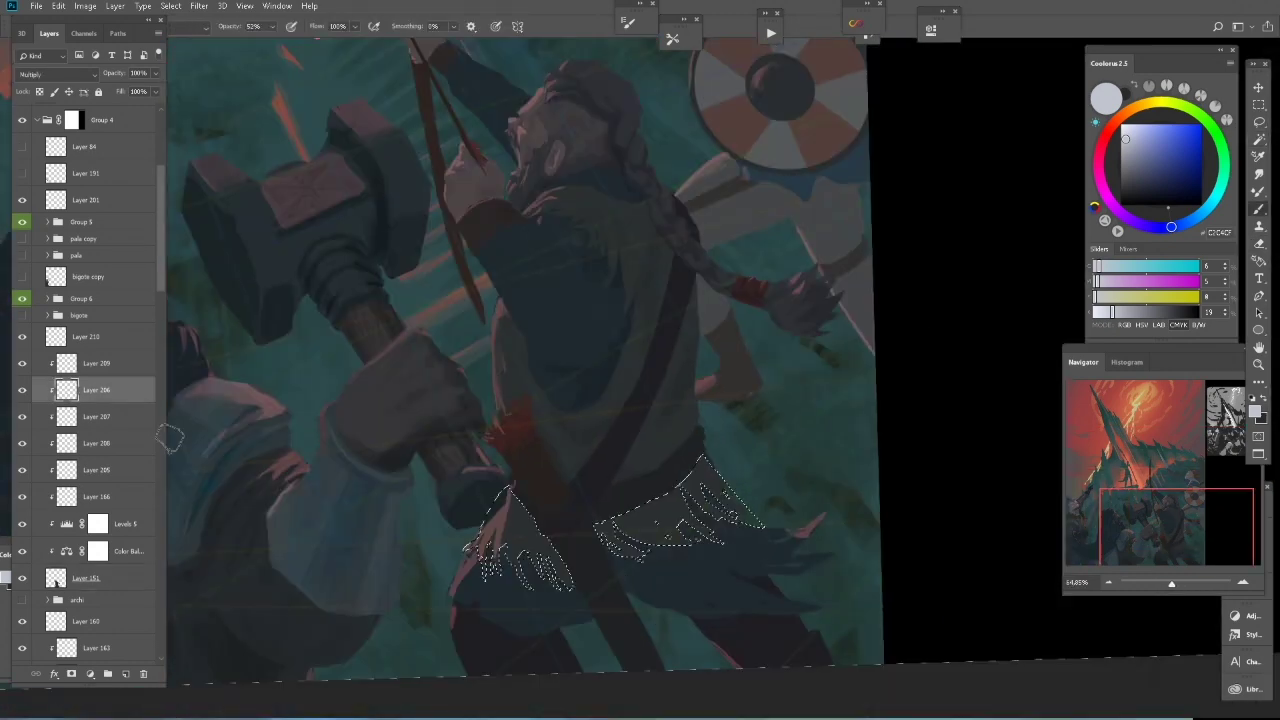
# - Paint on the garment, hiding and then restoring its selection outline
pyautogui.press('b')
pyautogui.scroll(2, 560, 500)
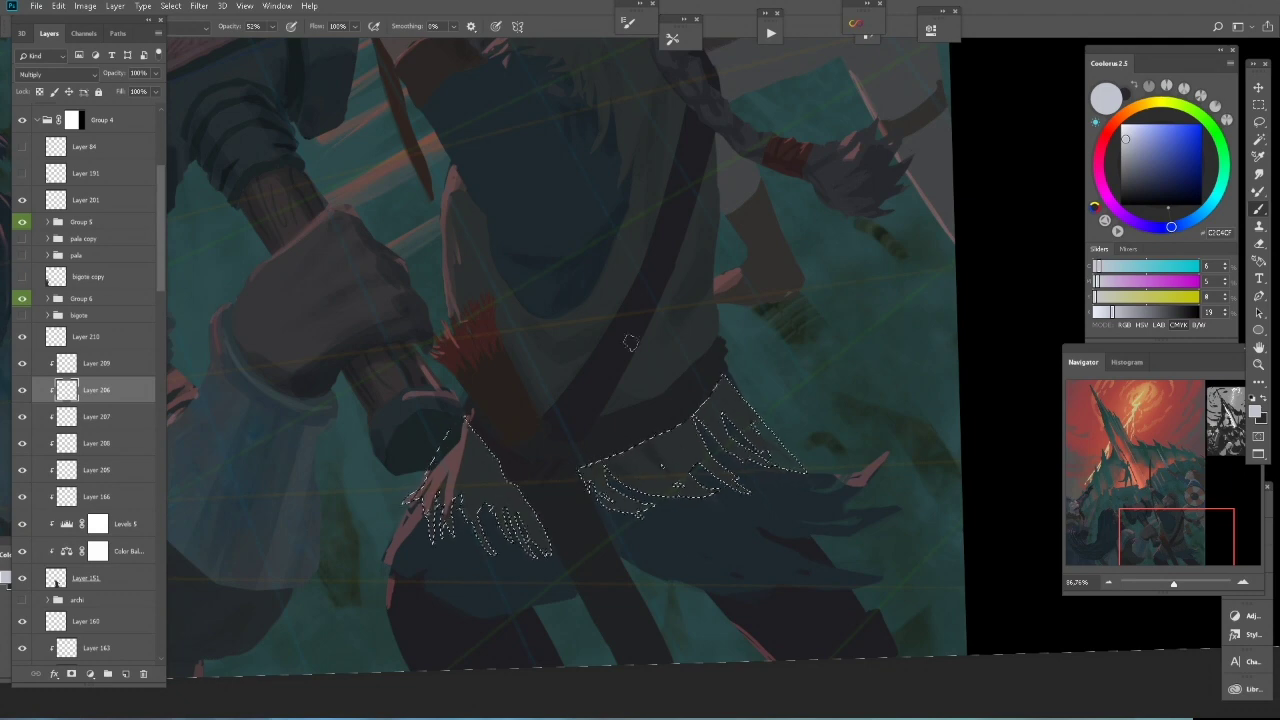
pyautogui.hotkey('ctrl', 'd')
pyautogui.scroll(-3, 725, 497)
pyautogui.scroll(-1, 712, 492)
pyautogui.scroll(2, 740, 480)
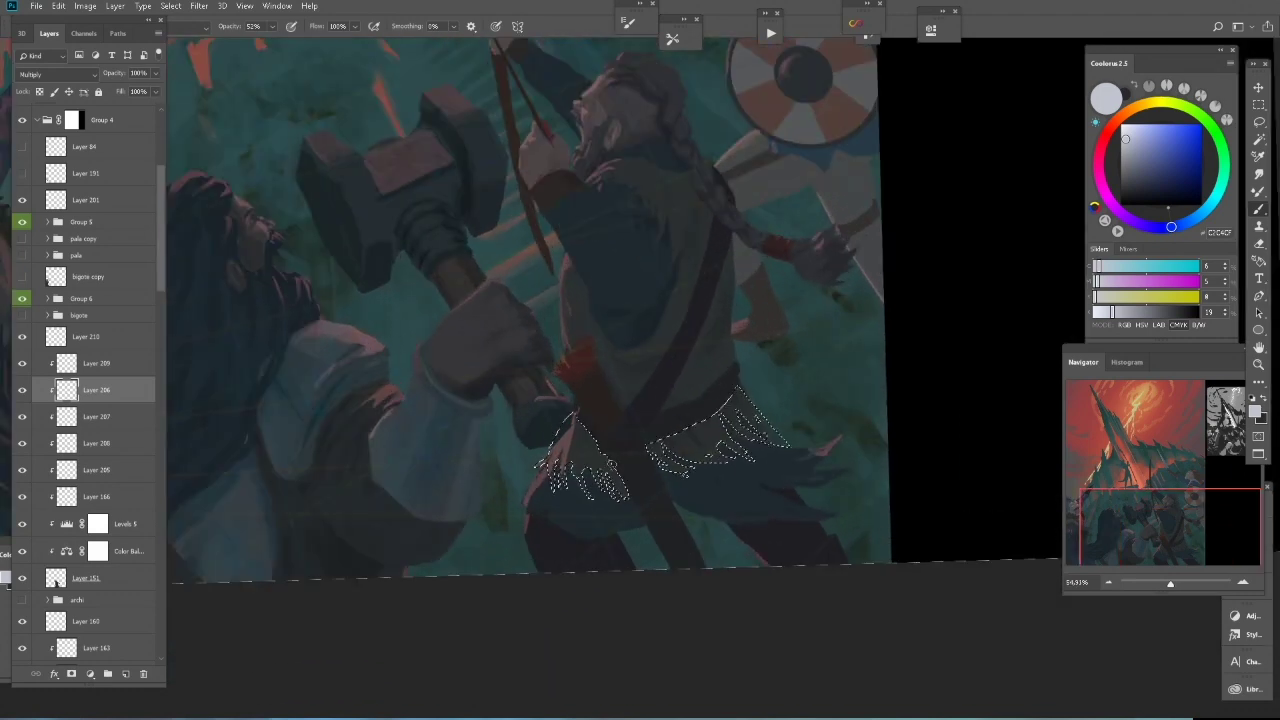
pyautogui.scroll(1, 770, 472)
pyautogui.hotkey('ctrl', 'shift', 'd')
pyautogui.scroll(-1, 686, 514)
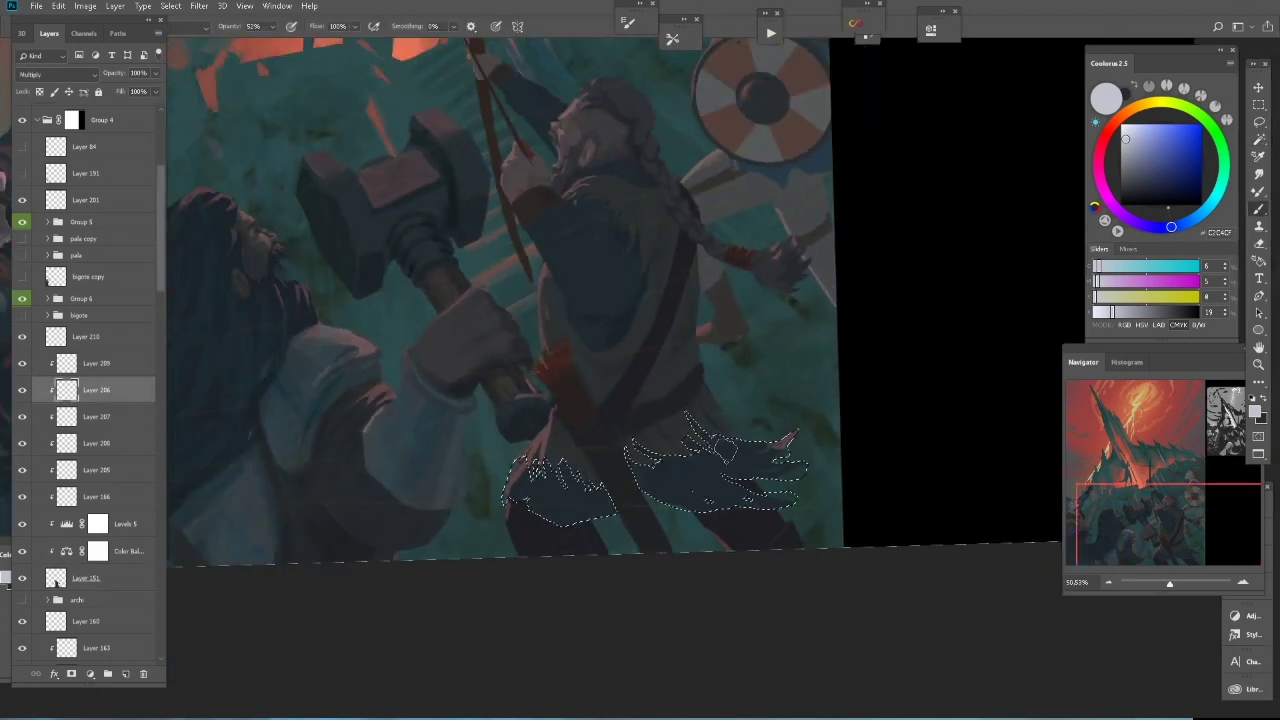
pyautogui.scroll(-1, 584, 552)
pyautogui.scroll(-1, 584, 552)
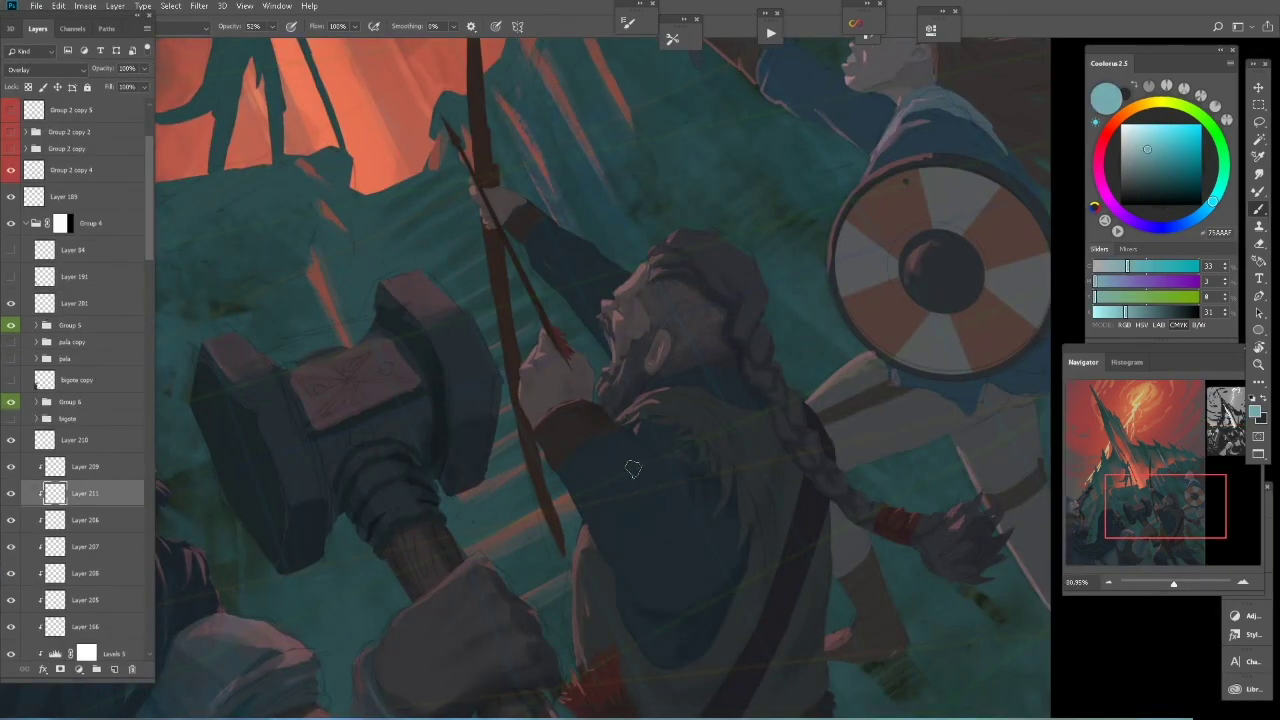
pyautogui.scroll(-2, 625, 418)
# - Desaturate the garment to -31 saturation with Hue/Saturation
pyautogui.hotkey('ctrl', 'u')
pyautogui.moveTo(886, 163); pyautogui.dragTo(863, 163)
pyautogui.click(1038, 64)
pyautogui.scroll(3, 715, 492)
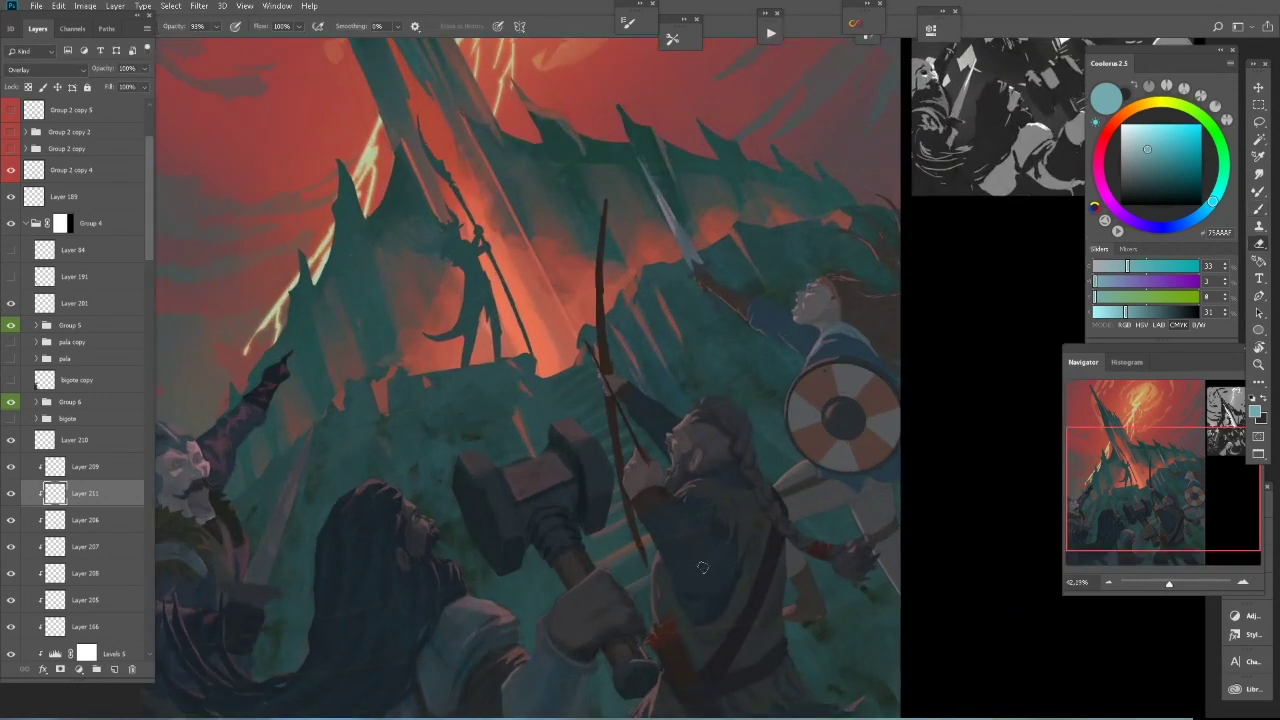
pyautogui.scroll(2, 715, 492)
pyautogui.scroll(-2, 715, 492)
pyautogui.scroll(2, 715, 492)
# - Create a new Multiply shading layer at 73% opacity
pyautogui.hotkey('ctrl', 'shift', 'alt', 'n')
pyautogui.hotkey('alt', 'shift', 'm')
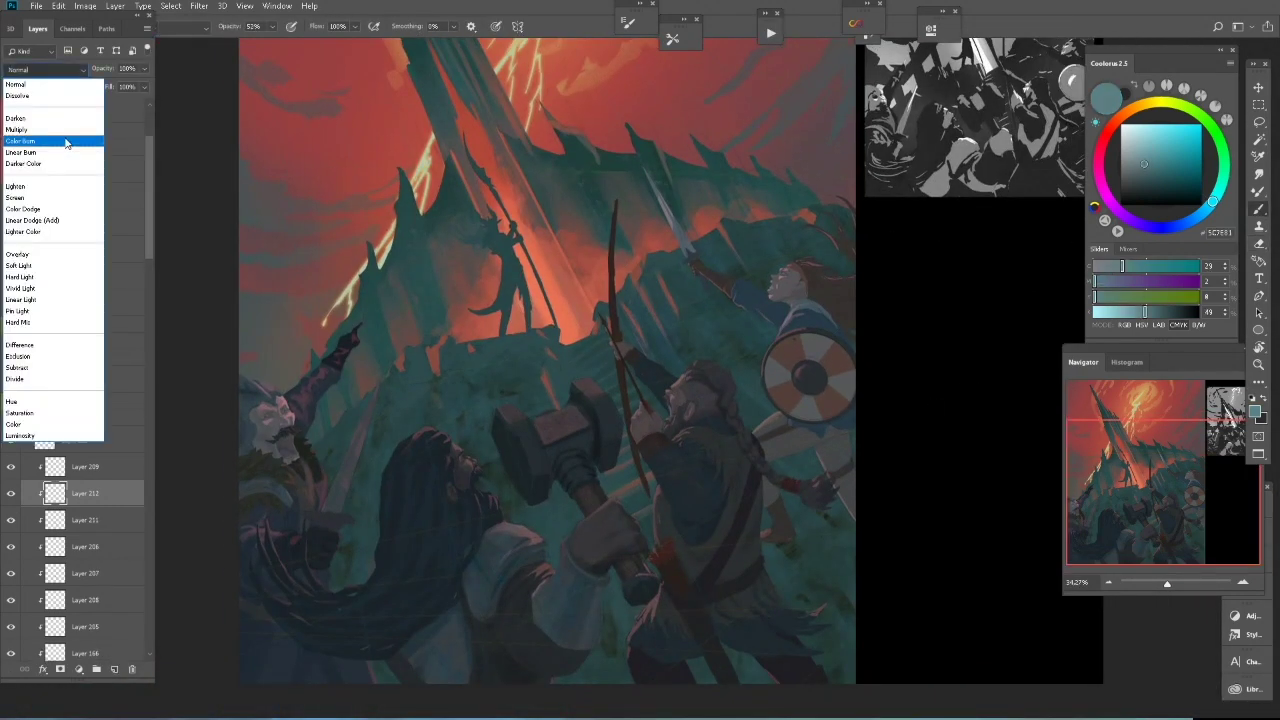
pyautogui.keyDown('alt'); pyautogui.click(708, 514); pyautogui.keyUp('alt')
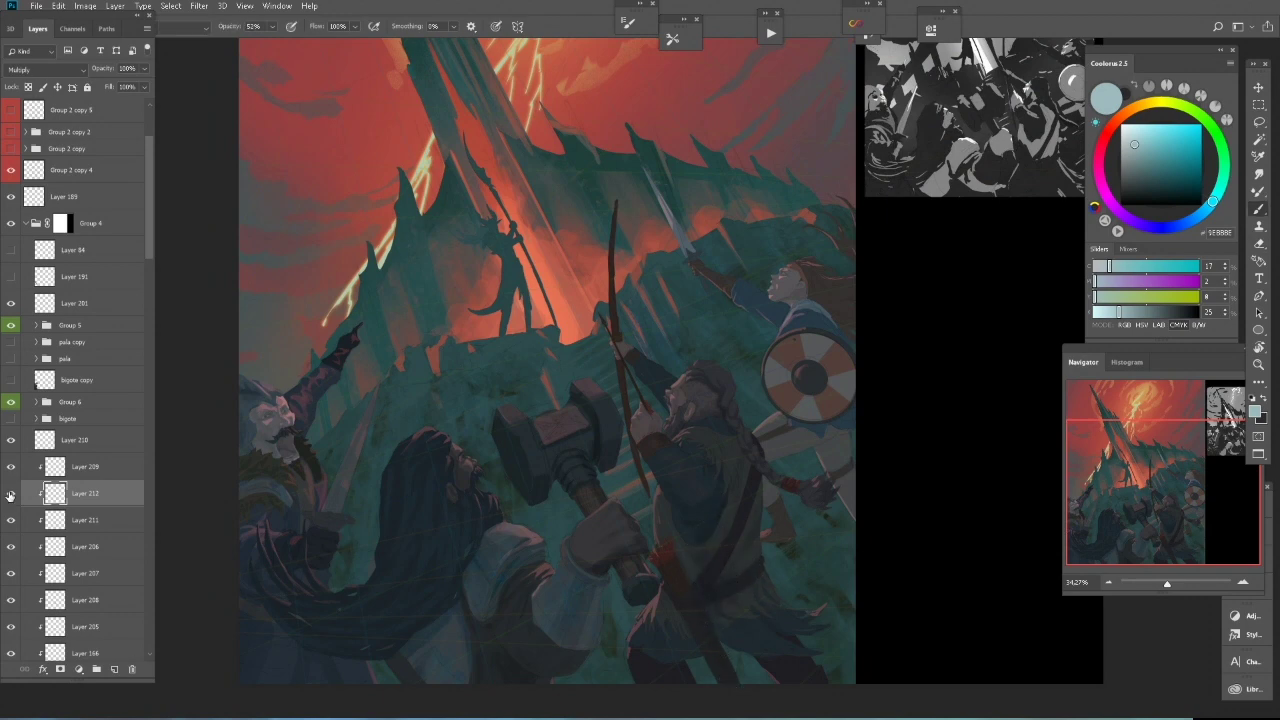
pyautogui.moveTo(143, 77); pyautogui.dragTo(120, 77)
pyautogui.scroll(-2, 615, 417)
pyautogui.scroll(3, 615, 417)
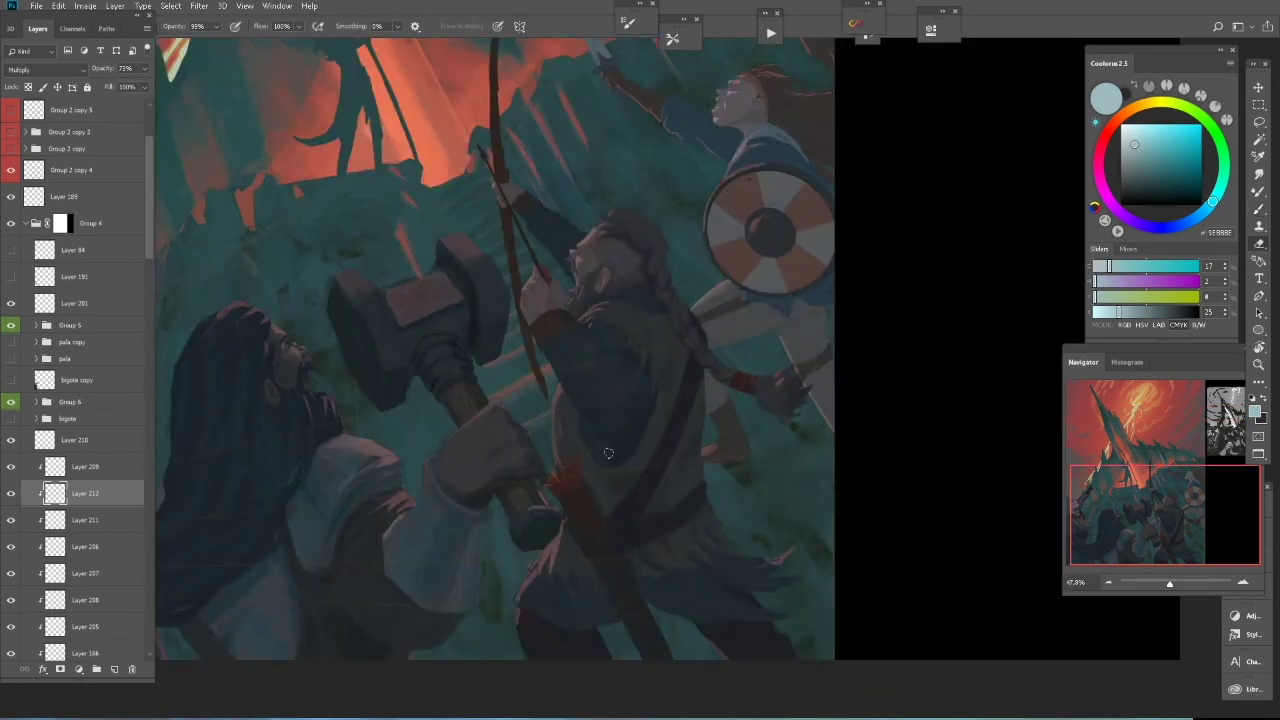
pyautogui.scroll(-1, 605, 444)
pyautogui.scroll(-3, 616, 408)
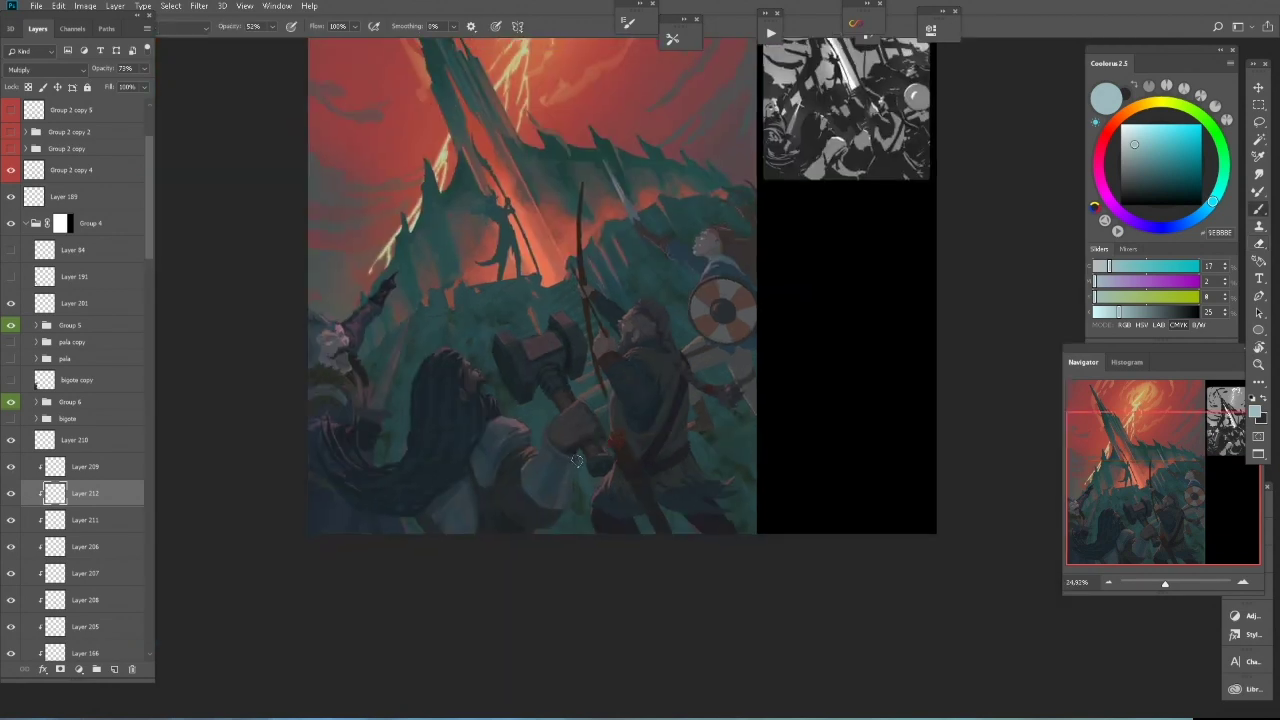
pyautogui.scroll(2, 650, 407)
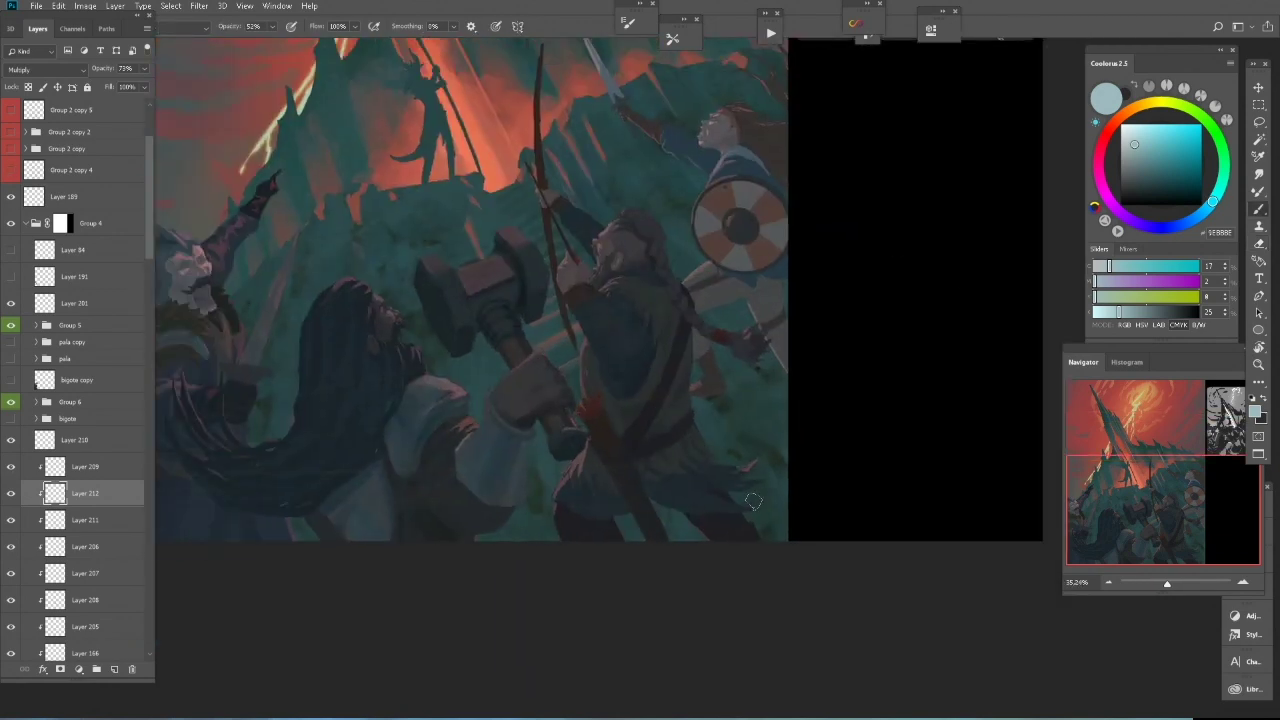
# - Show the Group 2 copy 4 layers
pyautogui.click(10, 176)
pyautogui.press('Return')
pyautogui.scroll(5, 575, 297)
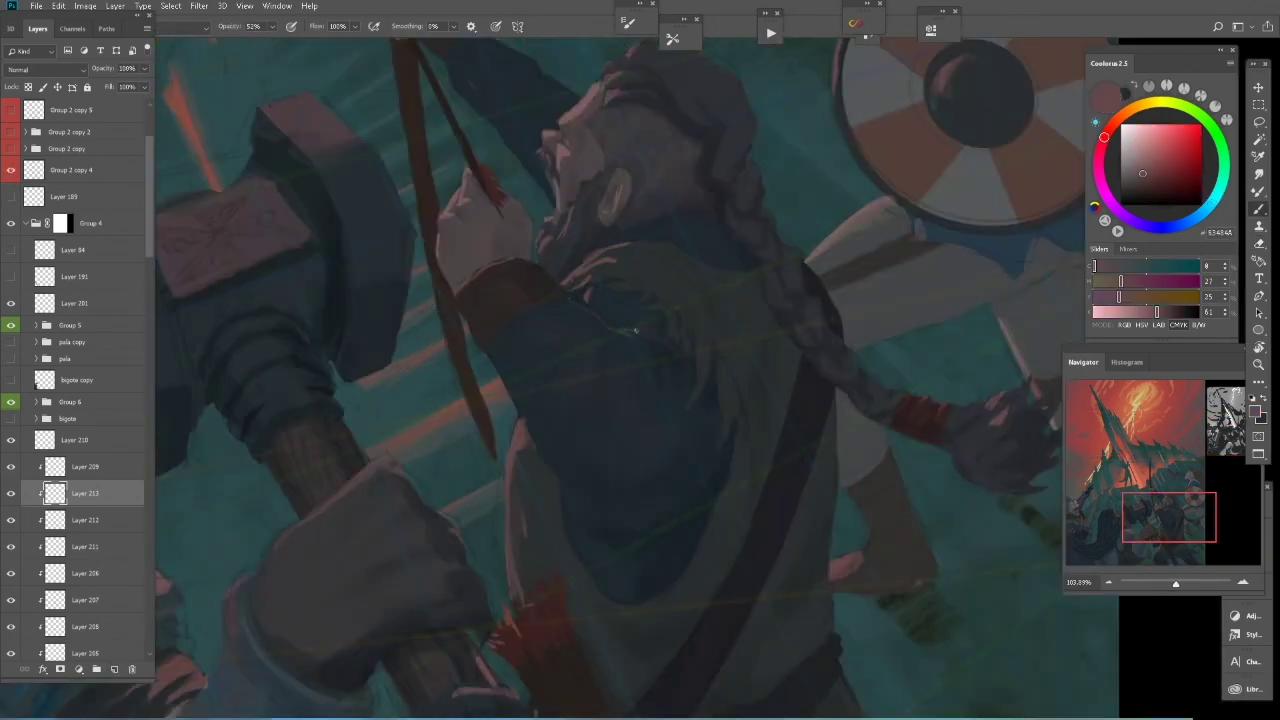
pyautogui.scroll(-5, 621, 329)
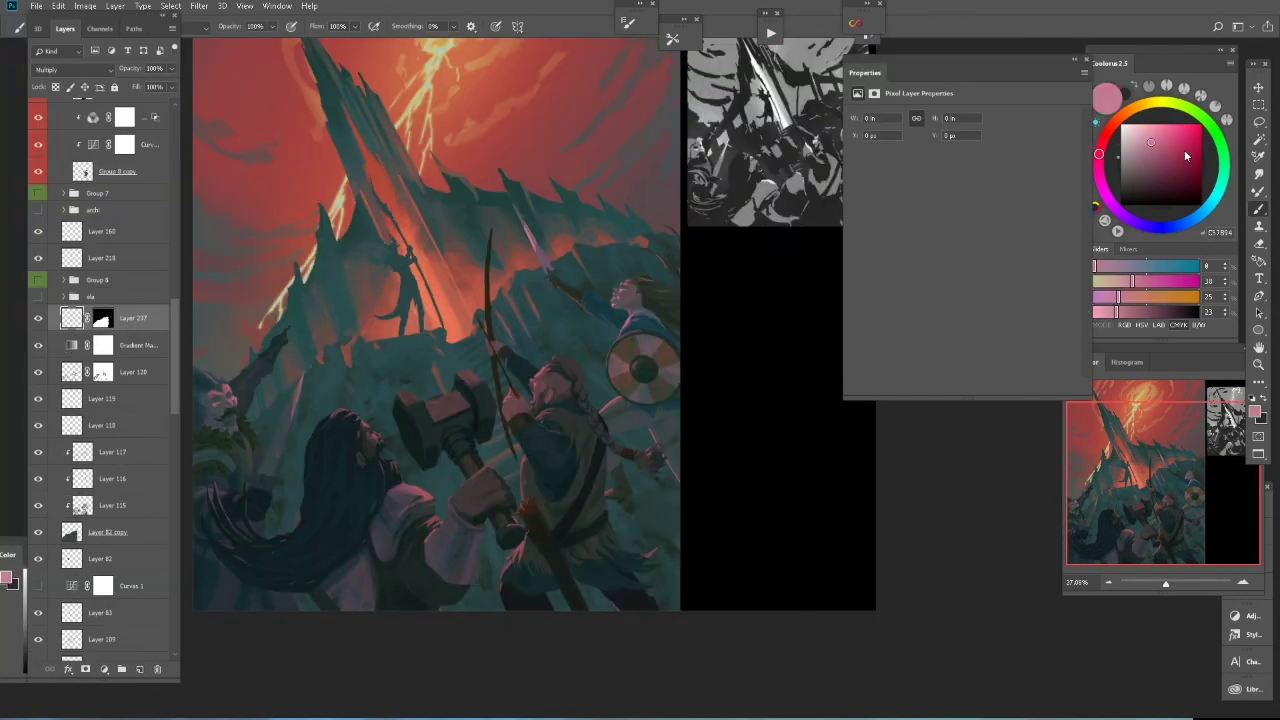
# - Pick a pale cyan and paint strokes along the painting's lower edge
pyautogui.click(1126, 136)
pyautogui.rightClick(546, 182)
pyautogui.press('Escape')
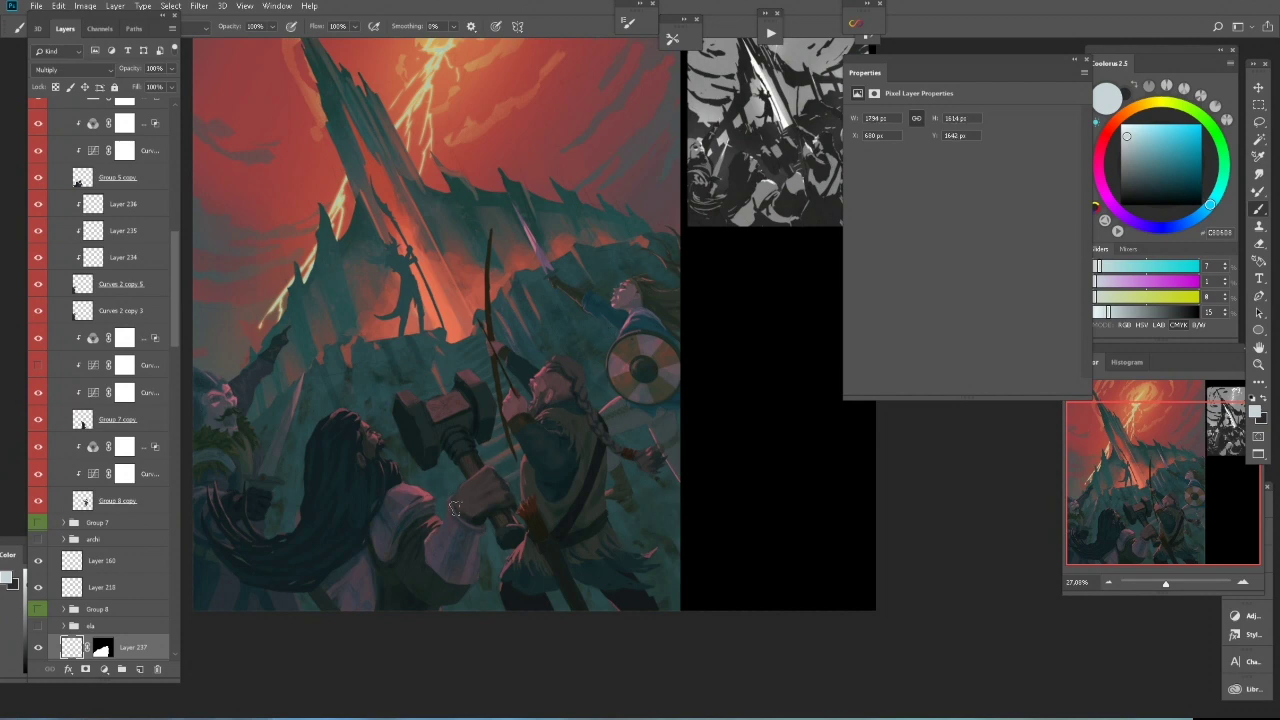
pyautogui.moveTo(697, 503); pyautogui.dragTo(674, 438)
pyautogui.scroll(-3, 763, 529)
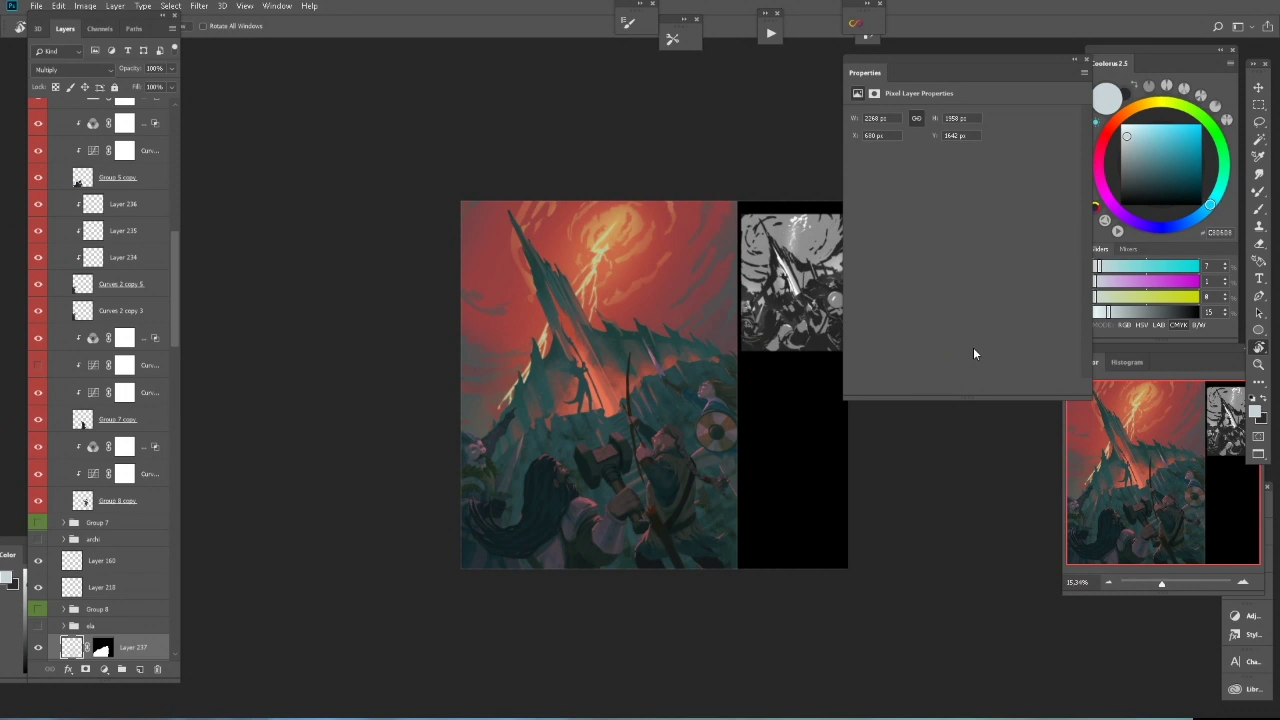
pyautogui.scroll(3, 700, 320)
pyautogui.scroll(-3, 640, 330)
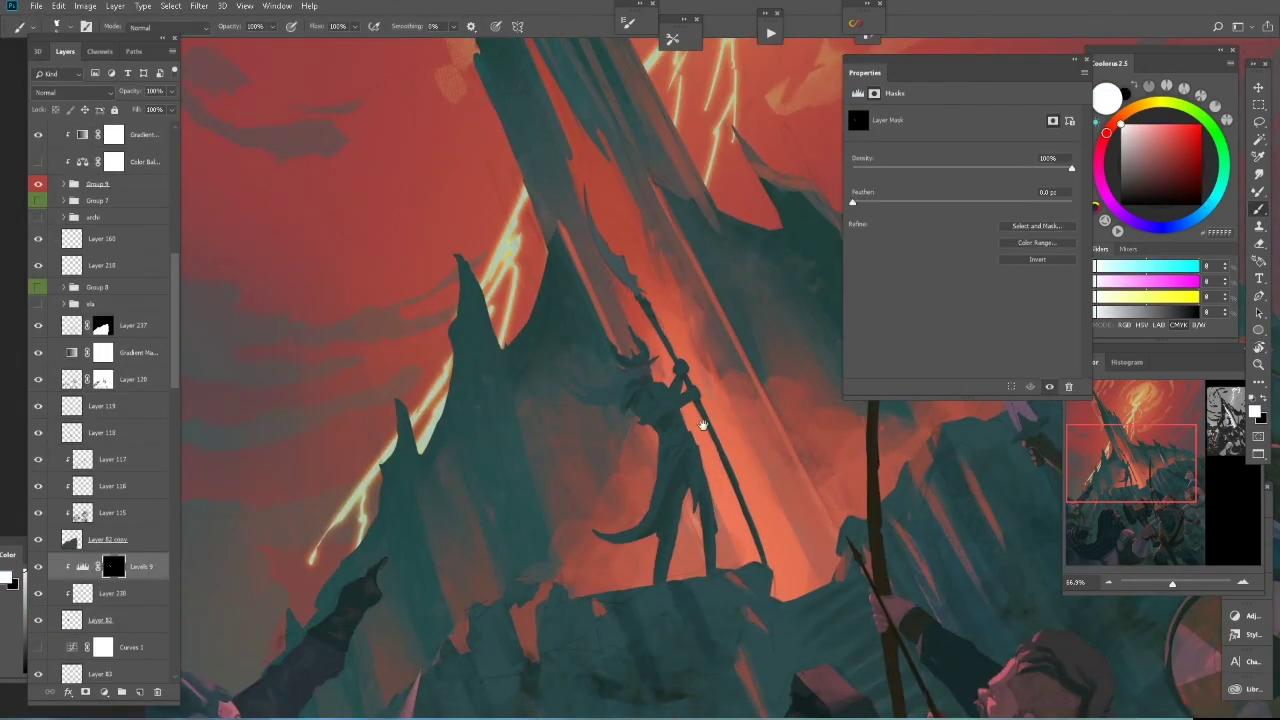
pyautogui.scroll(3, 570, 340)
pyautogui.scroll(2, 618, 303)
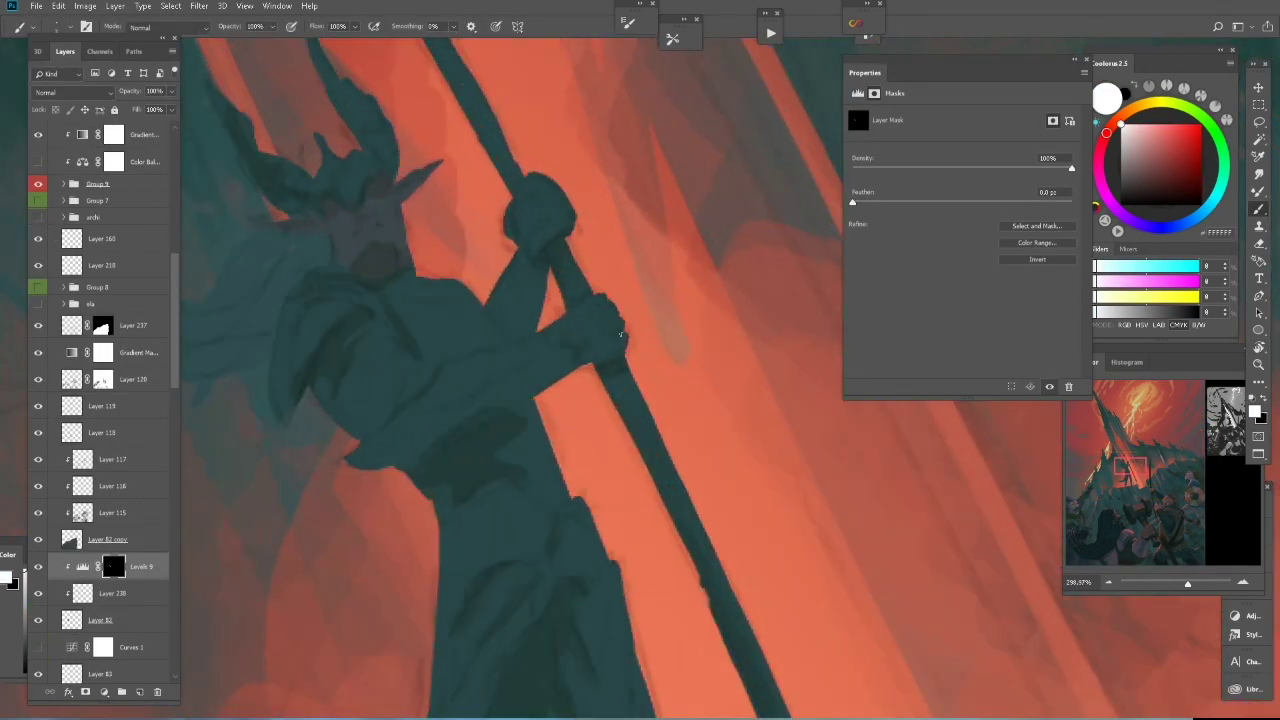
pyautogui.scroll(2, 622, 302)
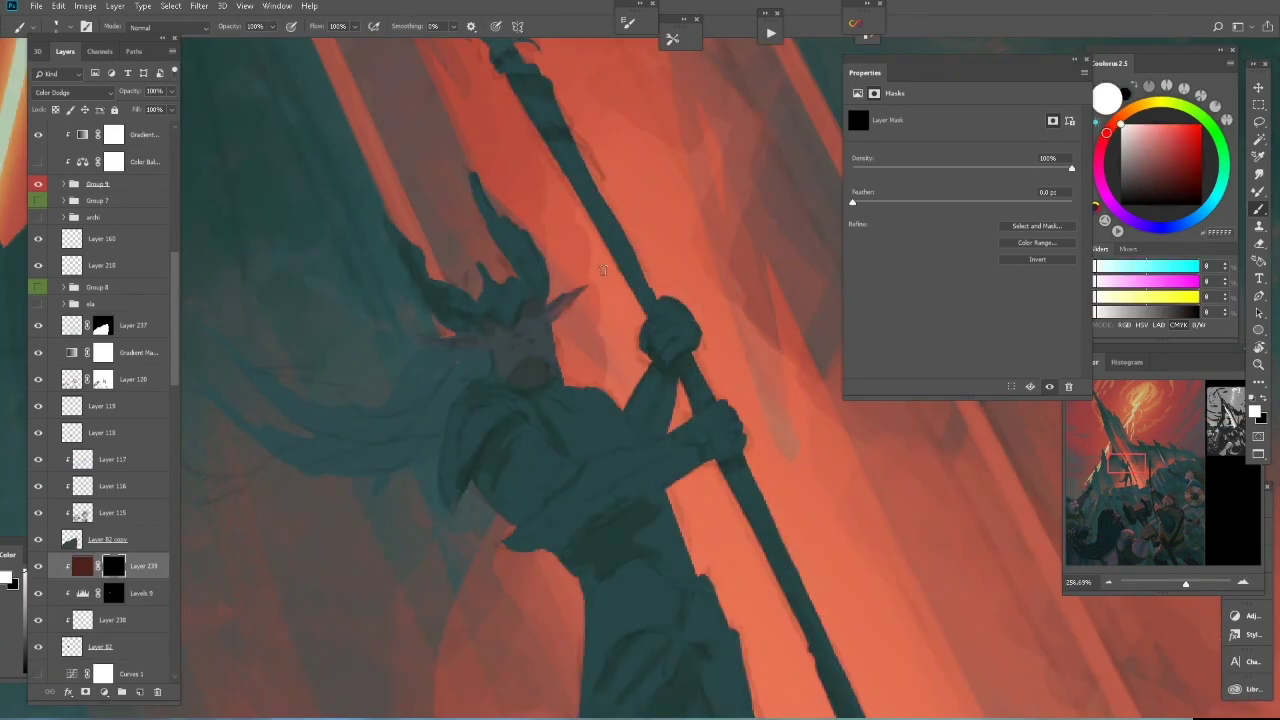
# - Dodge-brighten the spear figure's forearm and raise Hue/Saturation Lightness to +14
pyautogui.moveTo(672, 378); pyautogui.dragTo(660, 428)
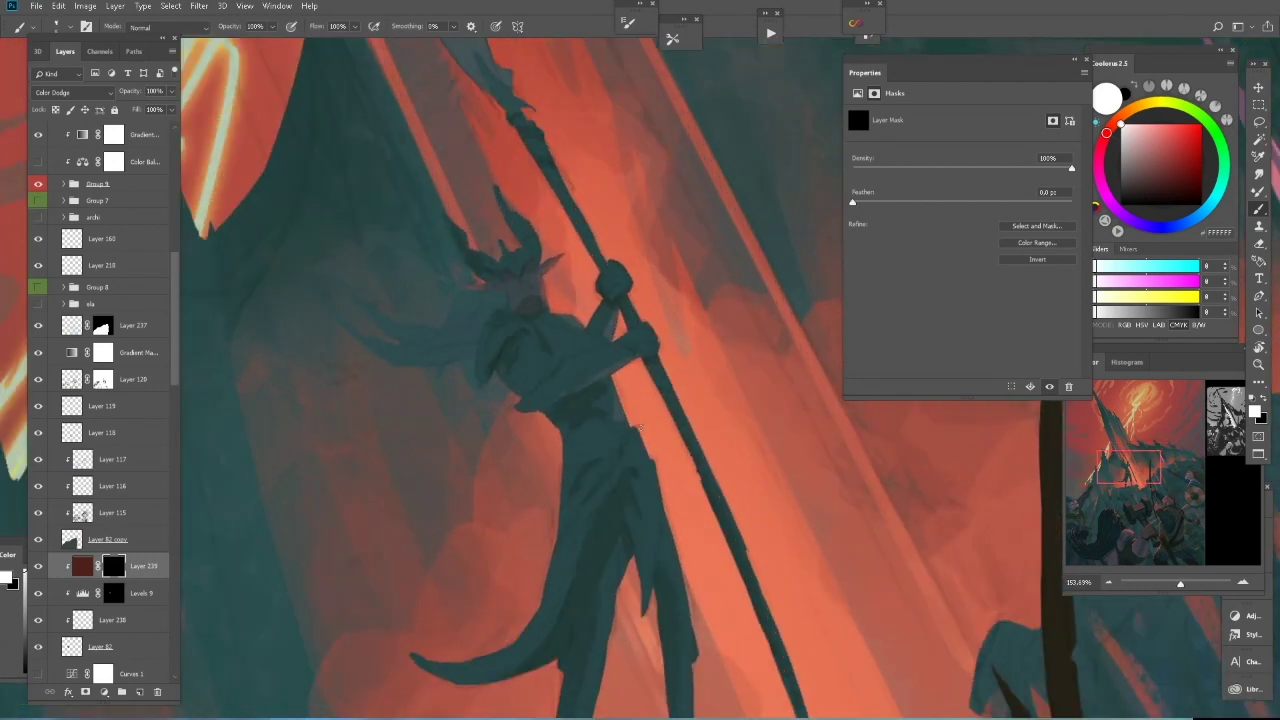
pyautogui.press('e')
pyautogui.scroll(-2, 672, 591)
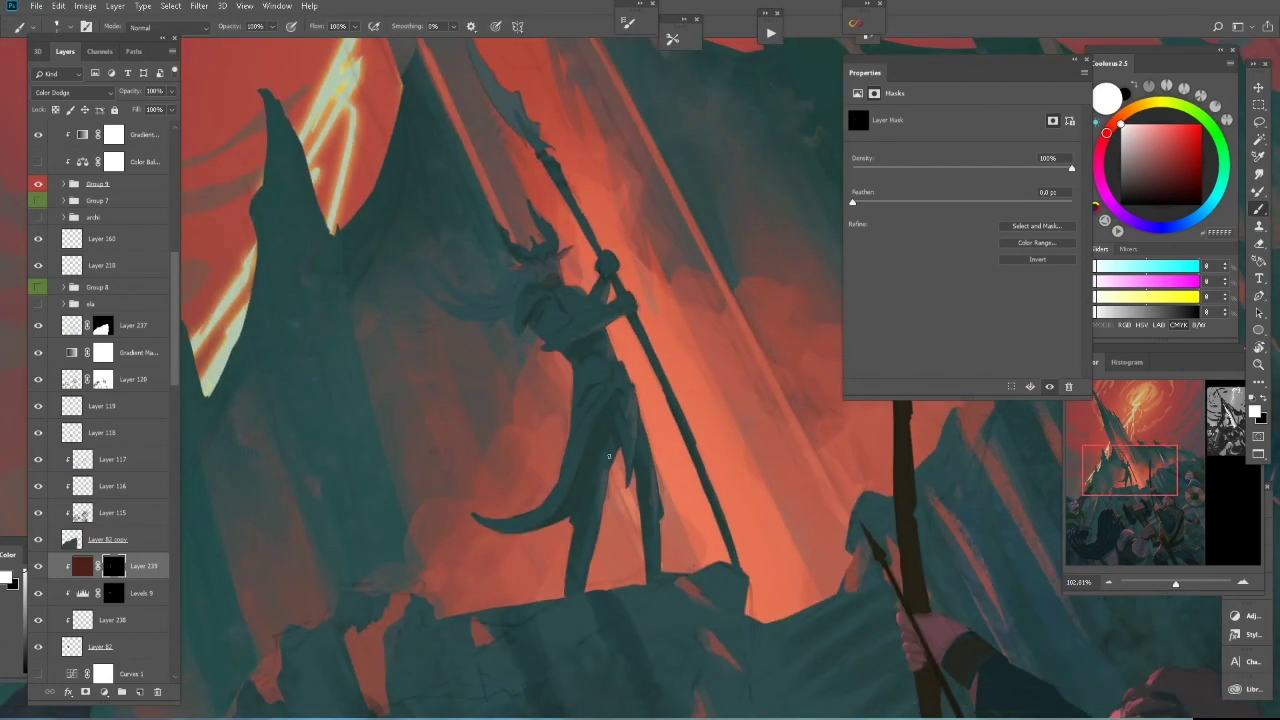
pyautogui.scroll(-2, 672, 591)
pyautogui.hotkey('ctrl', 'u')
pyautogui.moveTo(883, 195); pyautogui.dragTo(956, 176)
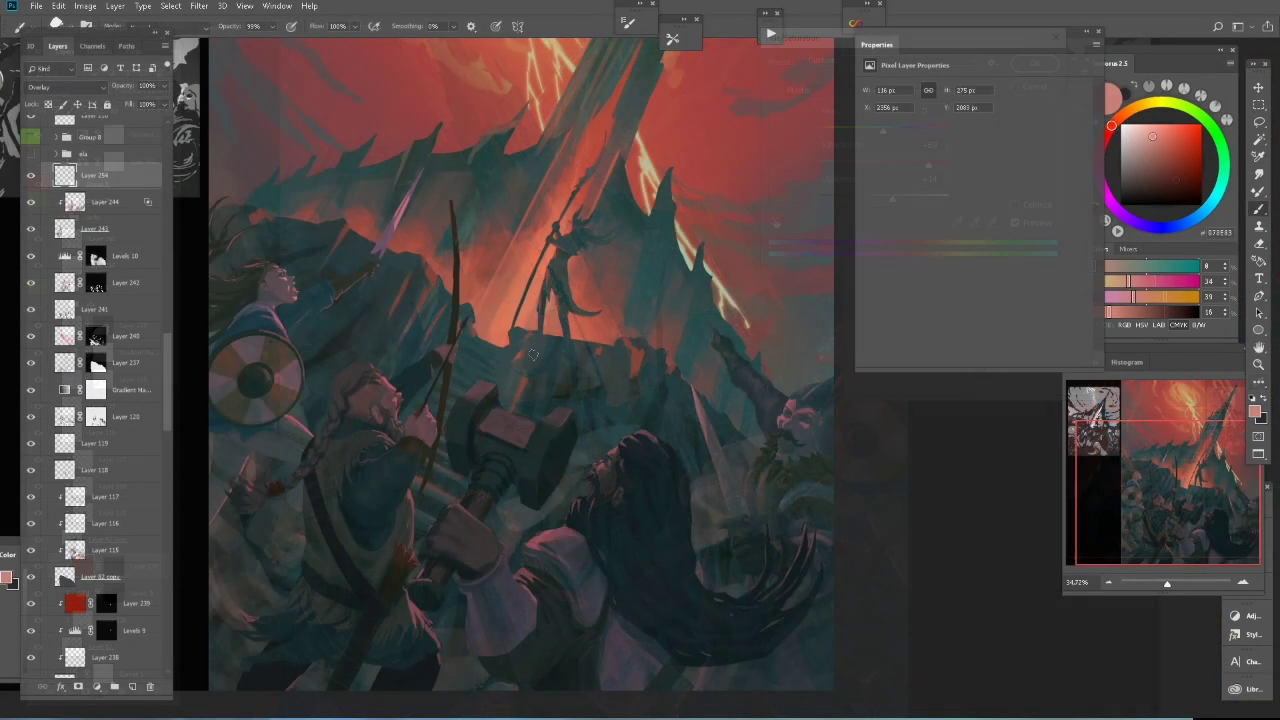
# - Sample a pink-red from the painting and lay a few strokes of it
pyautogui.keyDown('alt'); pyautogui.click(512, 391); pyautogui.keyUp('alt')
pyautogui.moveTo(490, 370); pyautogui.dragTo(440, 338)
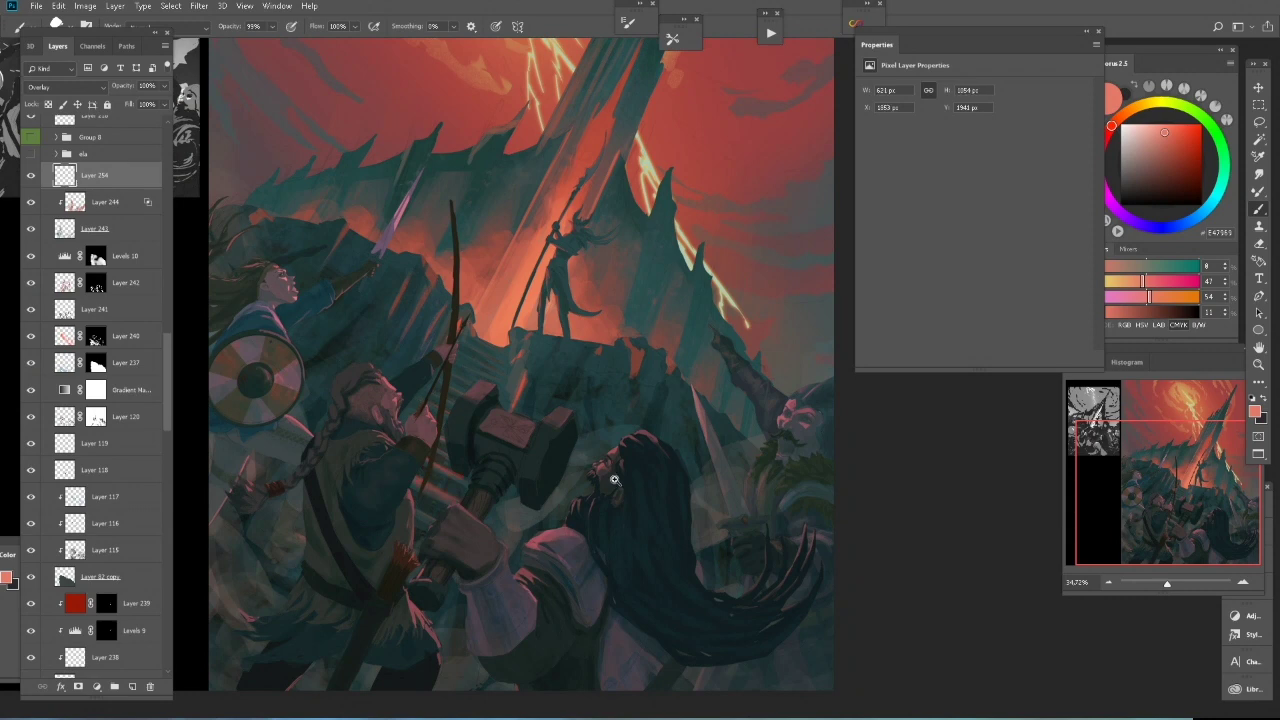
pyautogui.scroll(-2, 624, 474)
pyautogui.moveTo(670, 341); pyautogui.dragTo(688, 345)
pyautogui.scroll(1, 497, 312)
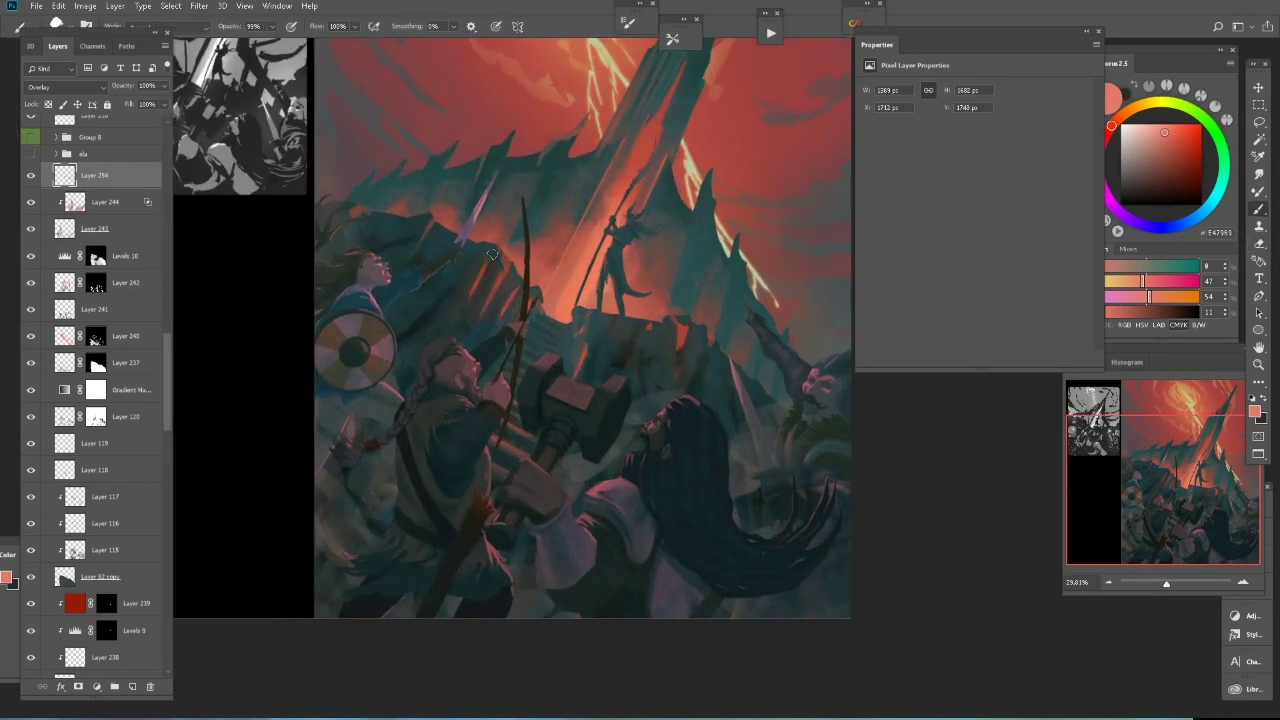
pyautogui.press('e')
pyautogui.scroll(-6, 512, 282)
# - Create masked Hard Light Layer 255 and paint pinkish light over the spire
pyautogui.click(132, 686)
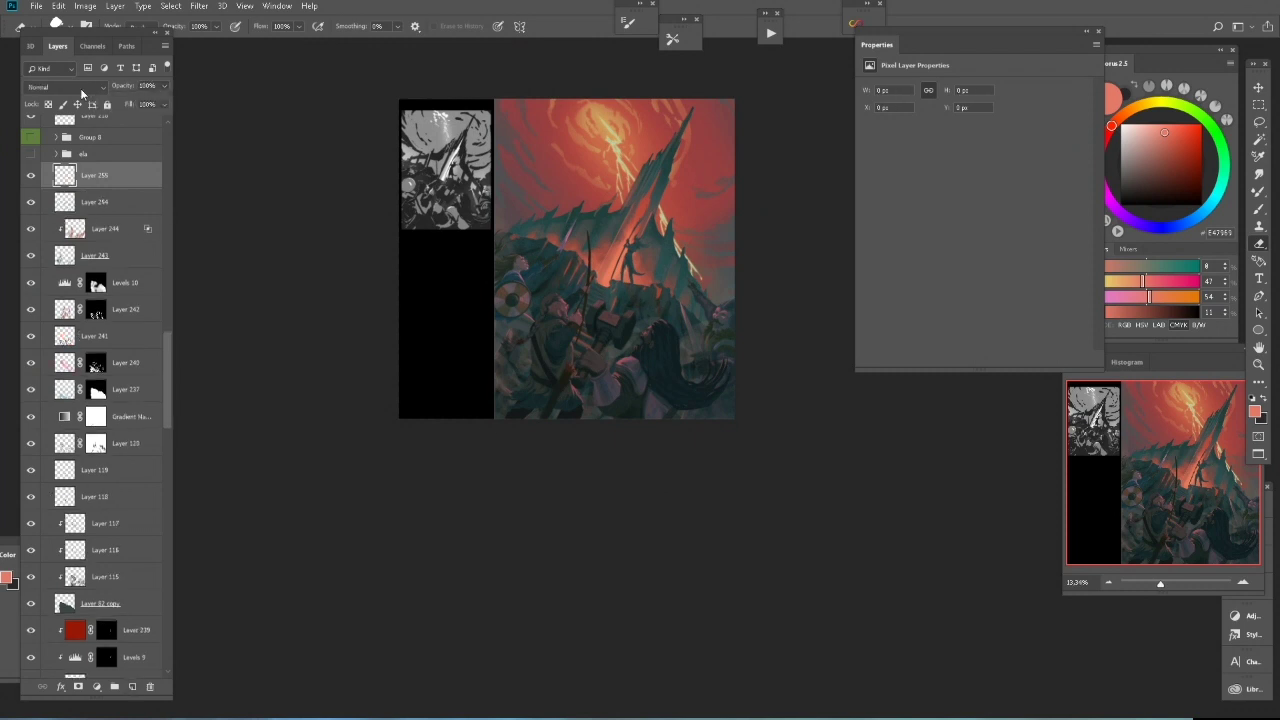
pyautogui.click(65, 87)
pyautogui.click(60, 276)
pyautogui.scroll(1, 585, 308)
pyautogui.press('b')
pyautogui.moveTo(586, 277)
pyautogui.mouseDown()
pyautogui.moveTo(560, 270)
pyautogui.moveTo(650, 305)
pyautogui.mouseUp()
pyautogui.press('e')
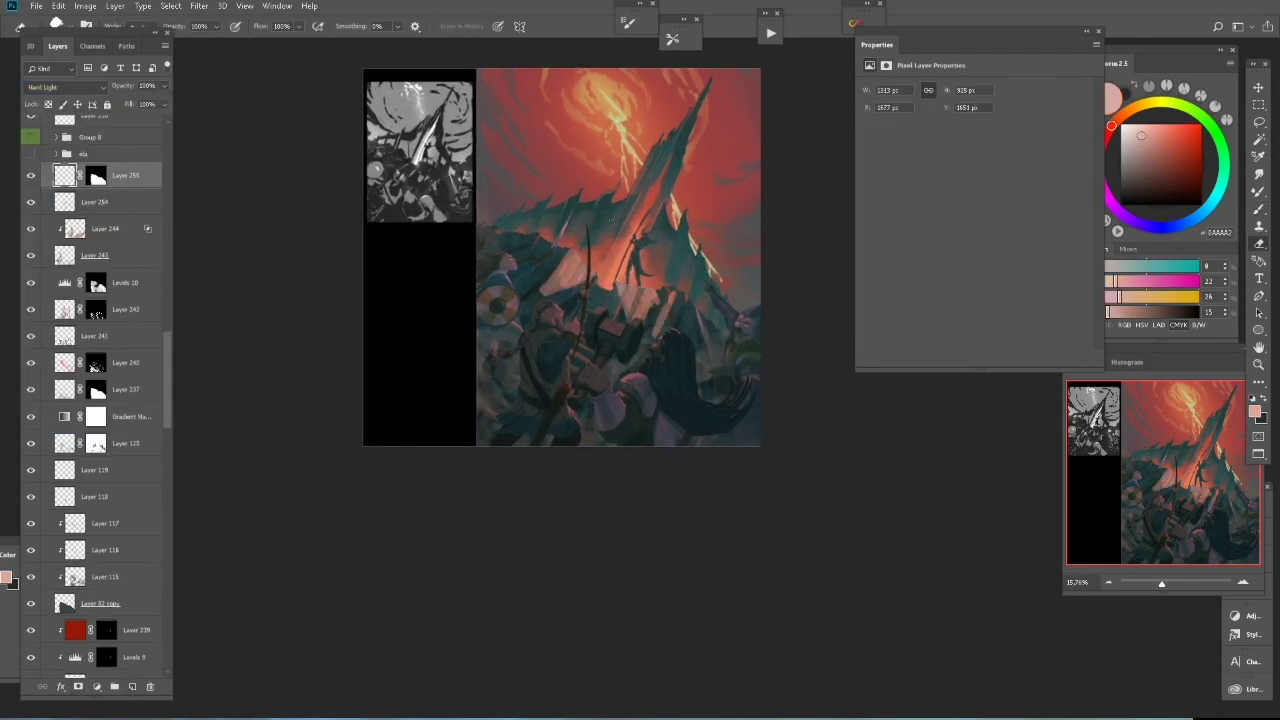
# - Zoom out to the whole painting, rotate the view, and bring up the layer merge options
pyautogui.scroll(3, 700, 300)
pyautogui.scroll(5, 120, 300)
pyautogui.scroll(3, 600, 300)
pyautogui.rightClick(891, 189)
pyautogui.press('Escape')
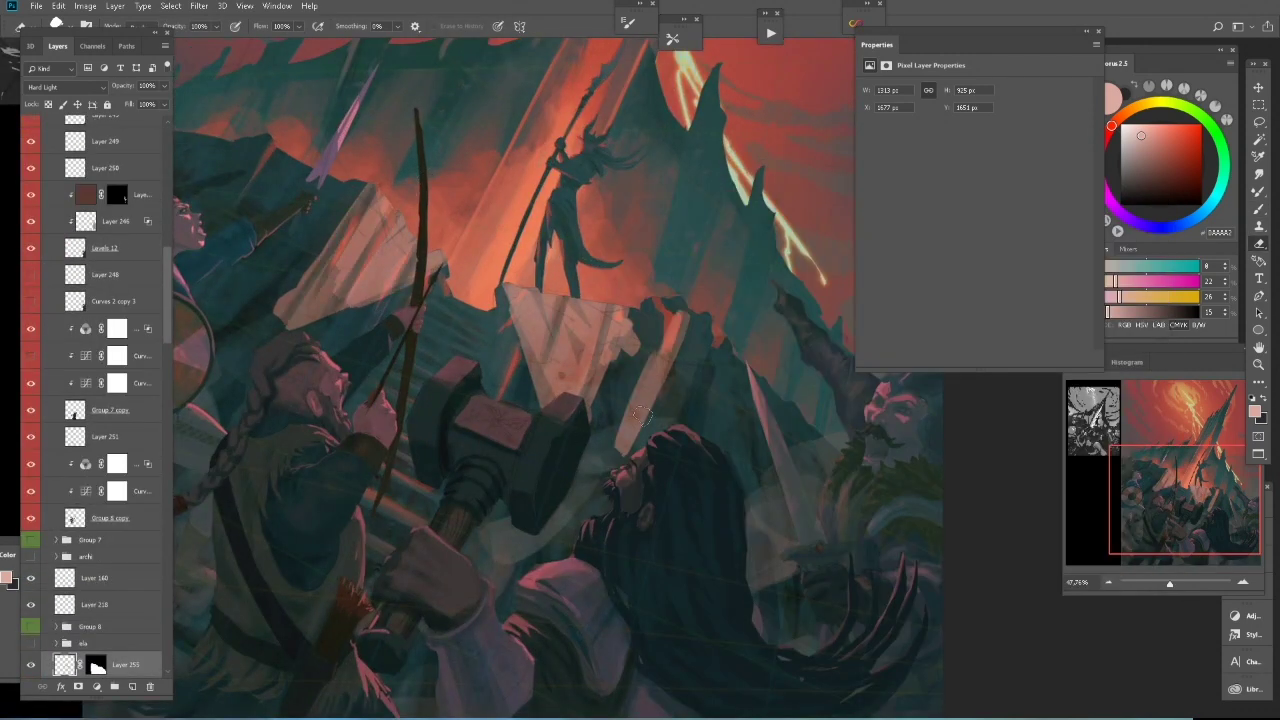
pyautogui.hotkey('ctrl', '-')
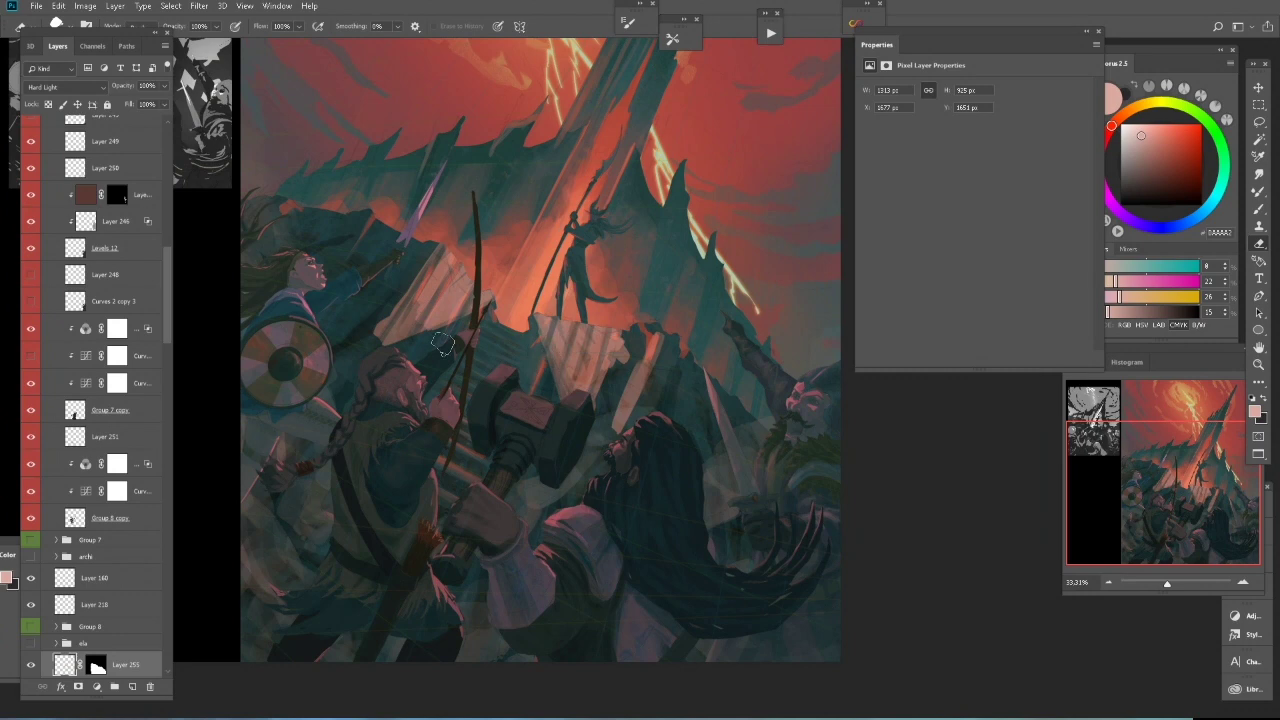
pyautogui.hotkey('ctrl', '-')
pyautogui.press('b')
pyautogui.scroll(1, 700, 377)
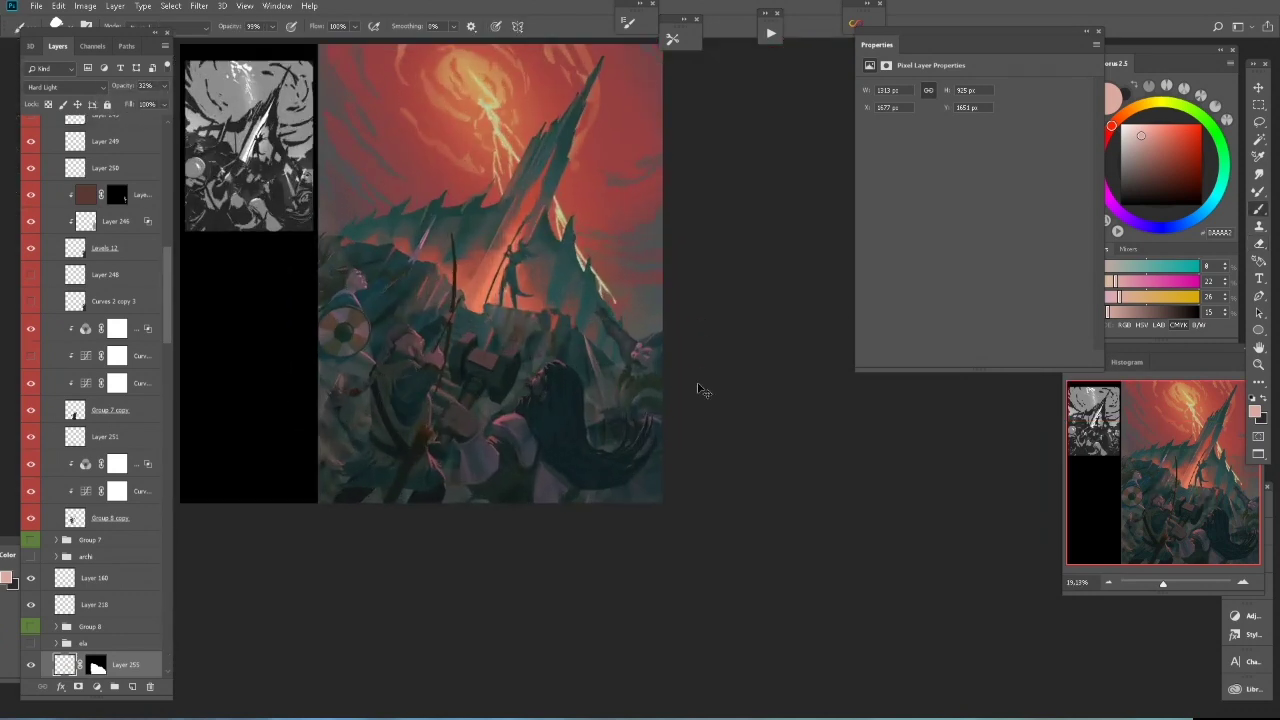
pyautogui.press('r')
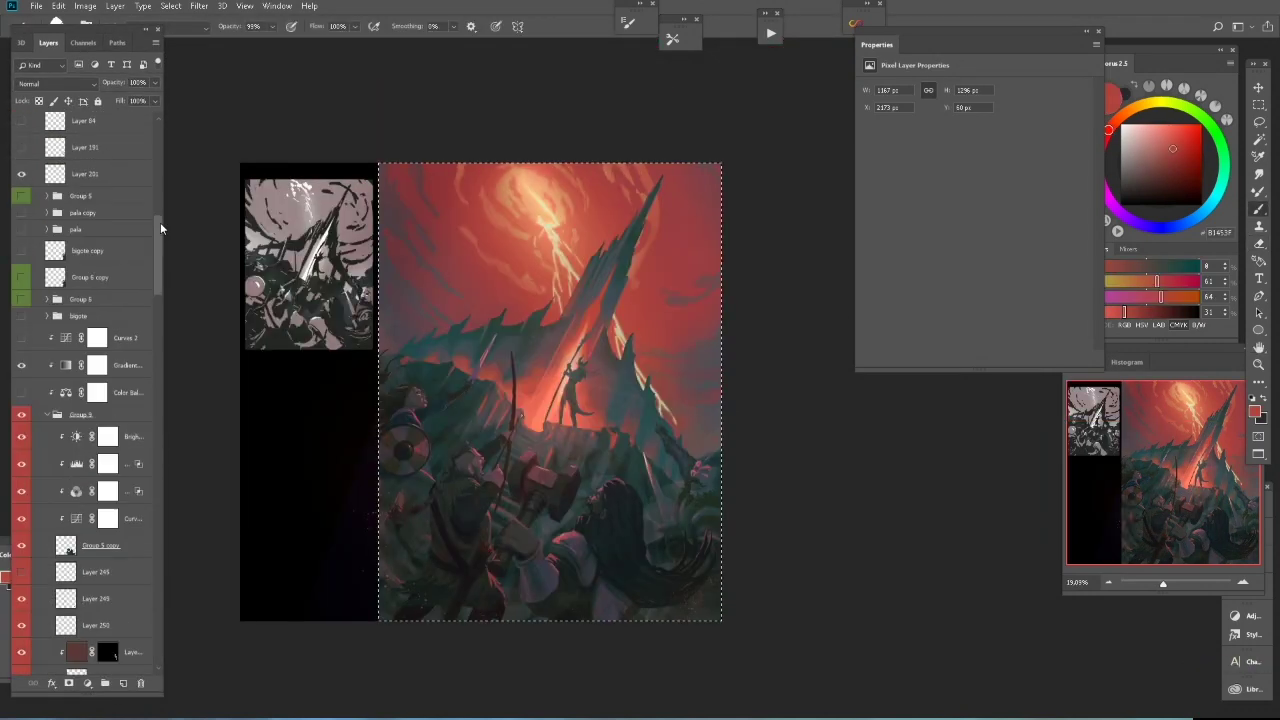
pyautogui.rightClick(109, 163)
# - Merge the visible layers and crop to the painting area
pyautogui.click(203, 533)
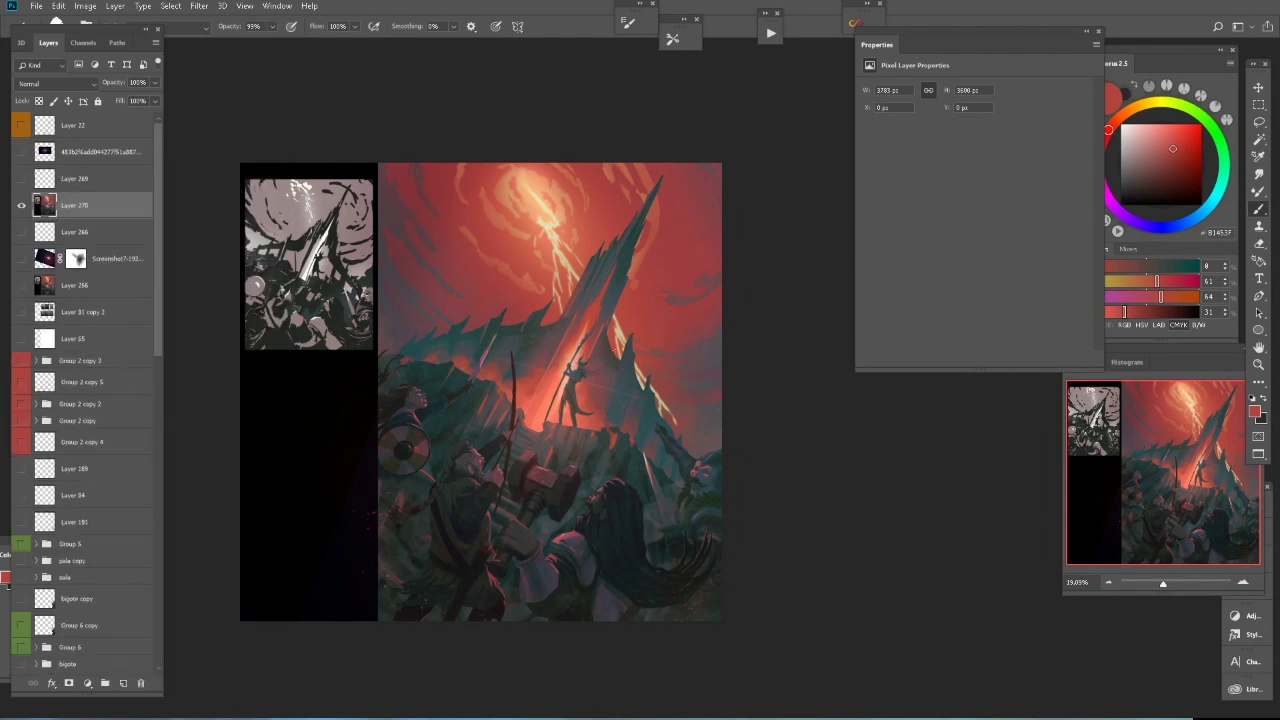
pyautogui.press('c')
pyautogui.press('Return')
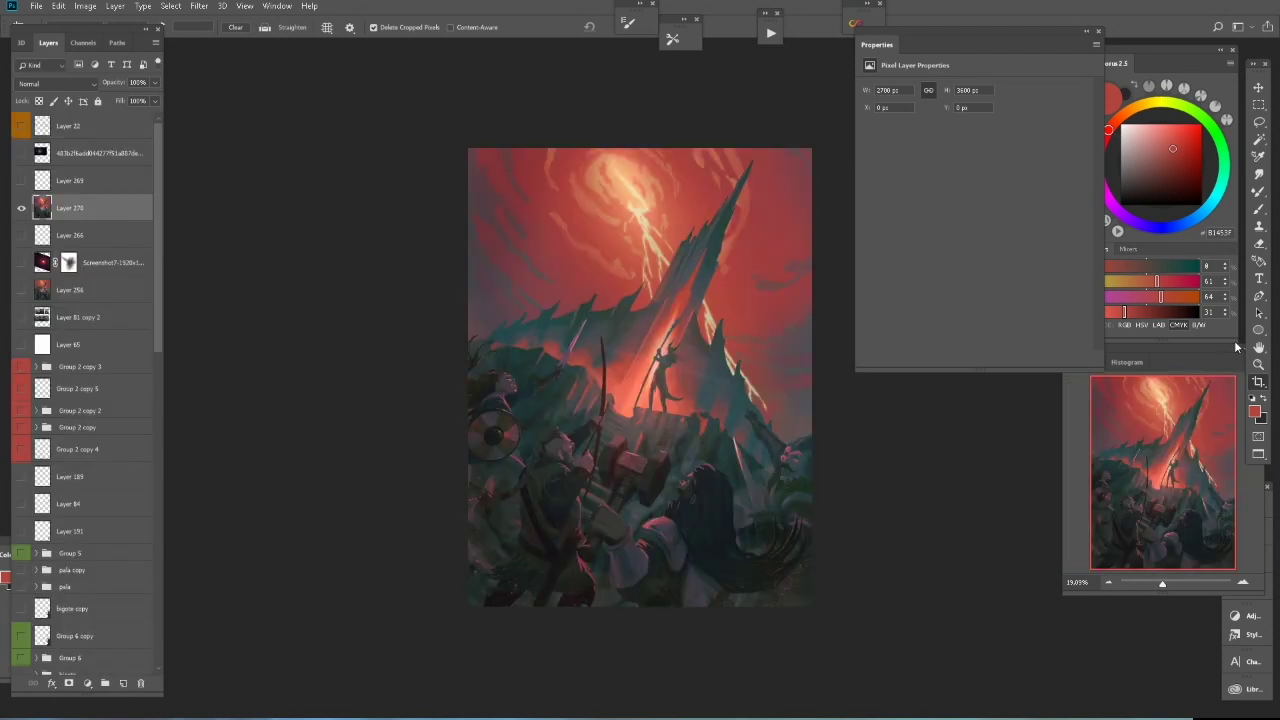
# - Apply Unsharp Mask sharpening at 330% with a 2.7 px radius
pyautogui.press('b')
pyautogui.click(199, 6)
pyautogui.click(406, 296)
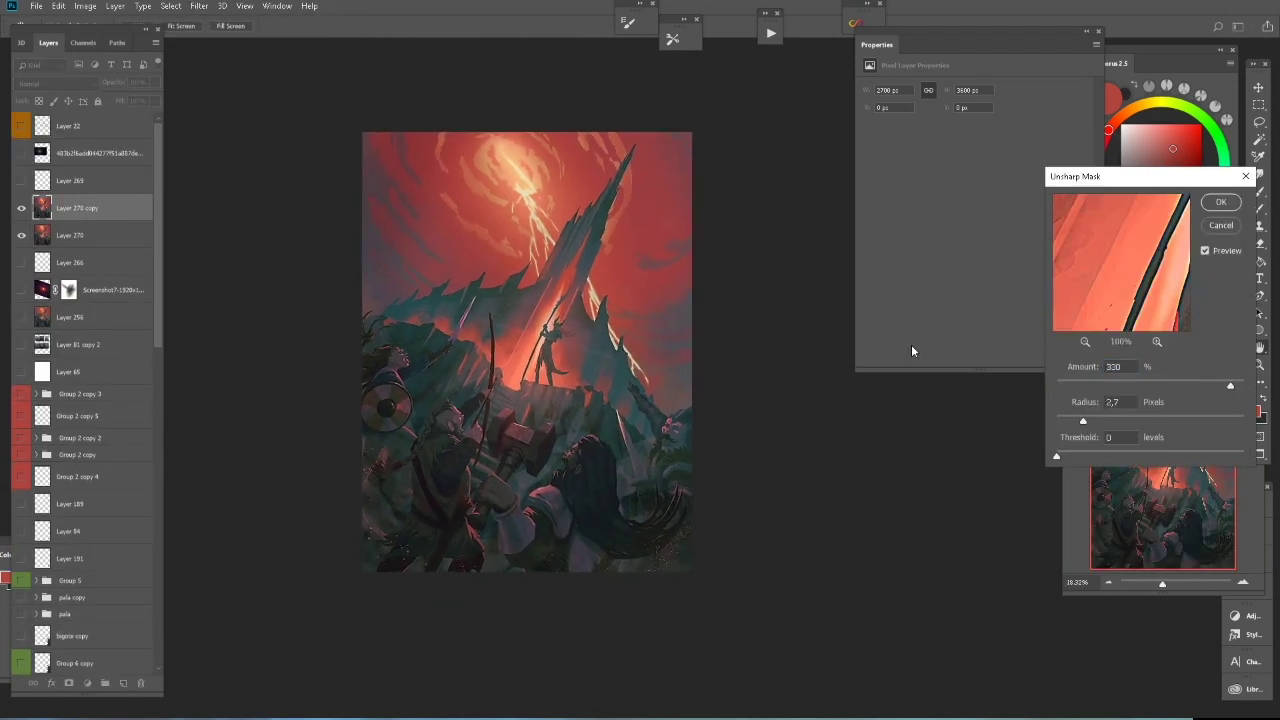